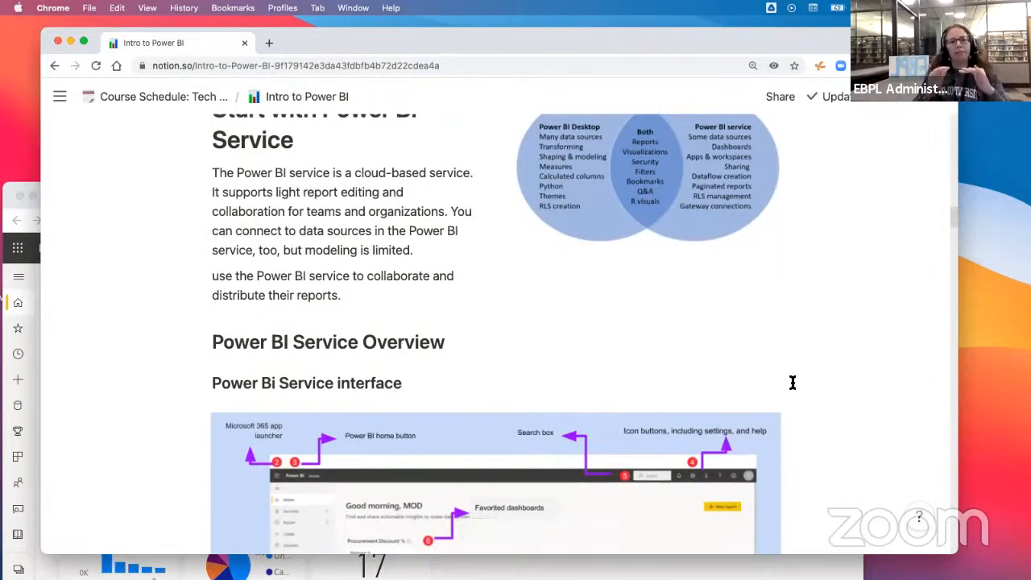
Enlarge the Power BI Service interface diagram in the notes, then raise and slightly widen the browser window
scroll(741, 348, "down", 4)
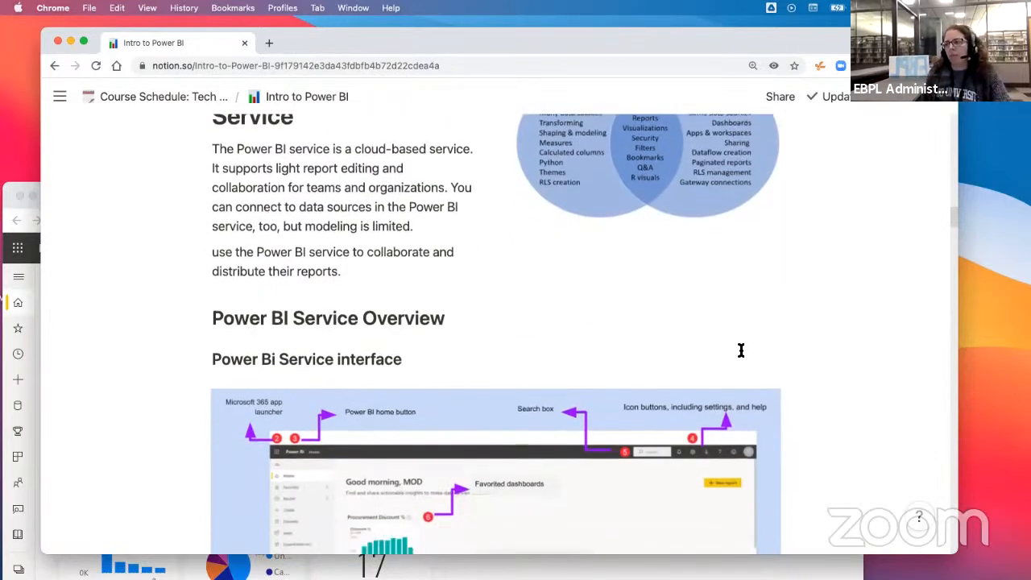
scroll(748, 356, "down", 3)
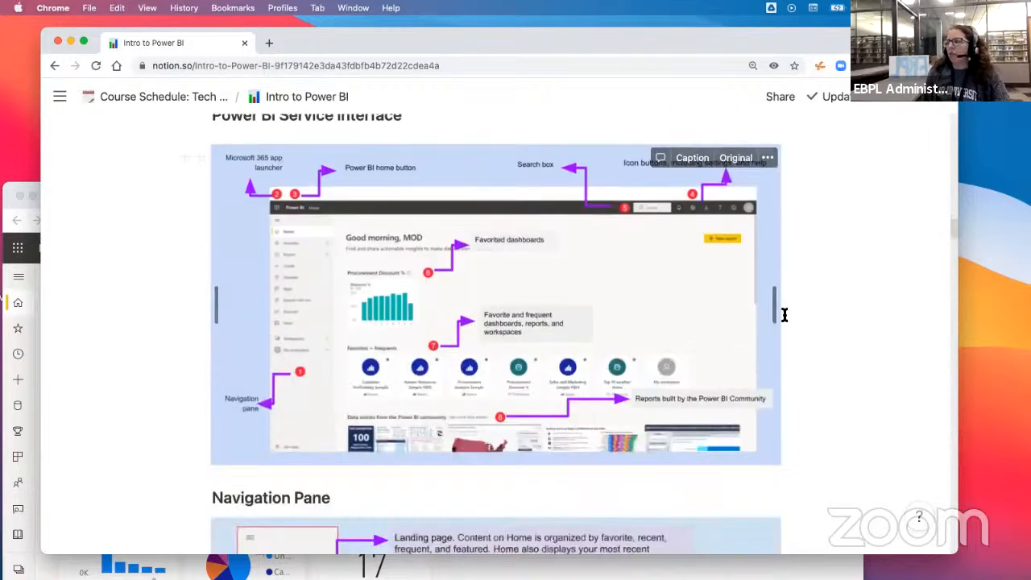
left_click_drag(777, 301, 908, 382)
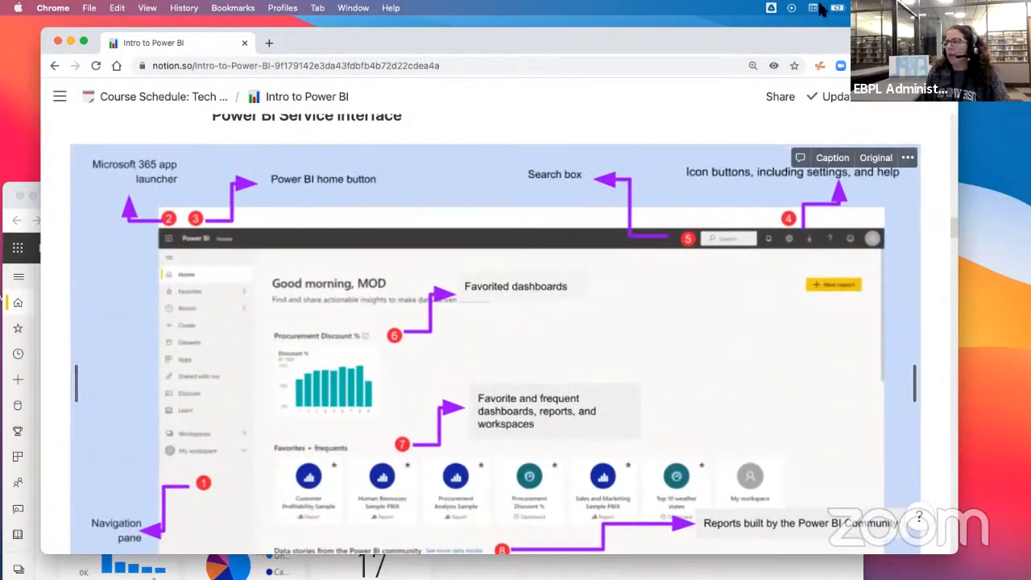
left_click_drag(821, 37, 821, 27)
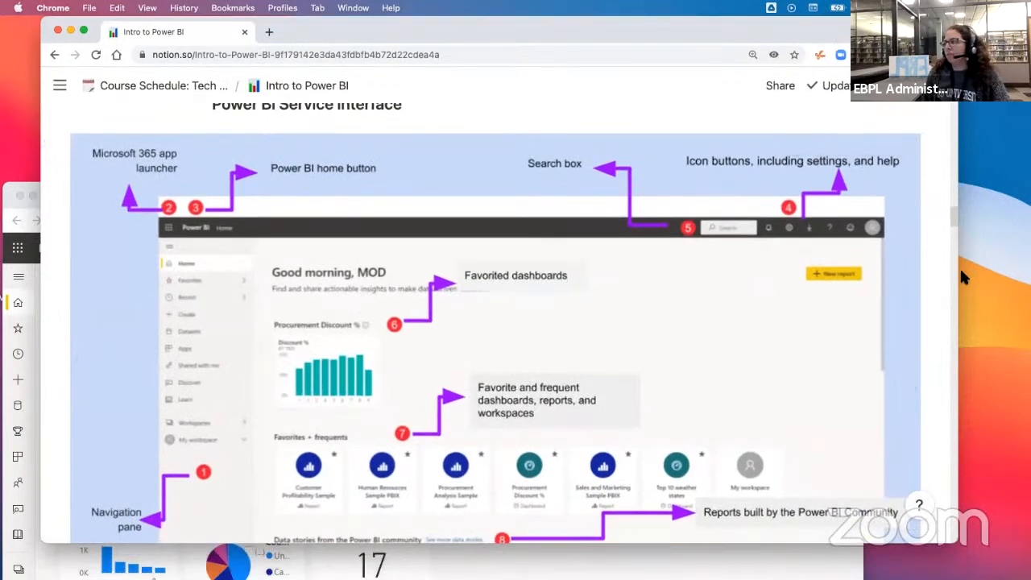
left_click_drag(960, 272, 985, 274)
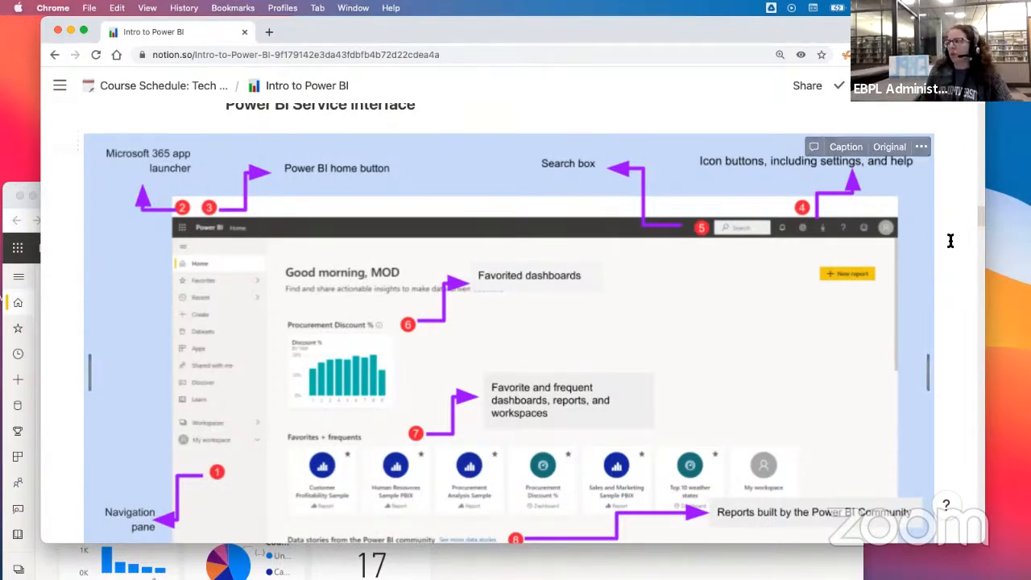
Review the Power BI Service interface diagram and widen the browser window a little more
scroll(950, 240, "down", 1)
scroll(950, 240, "down", 5)
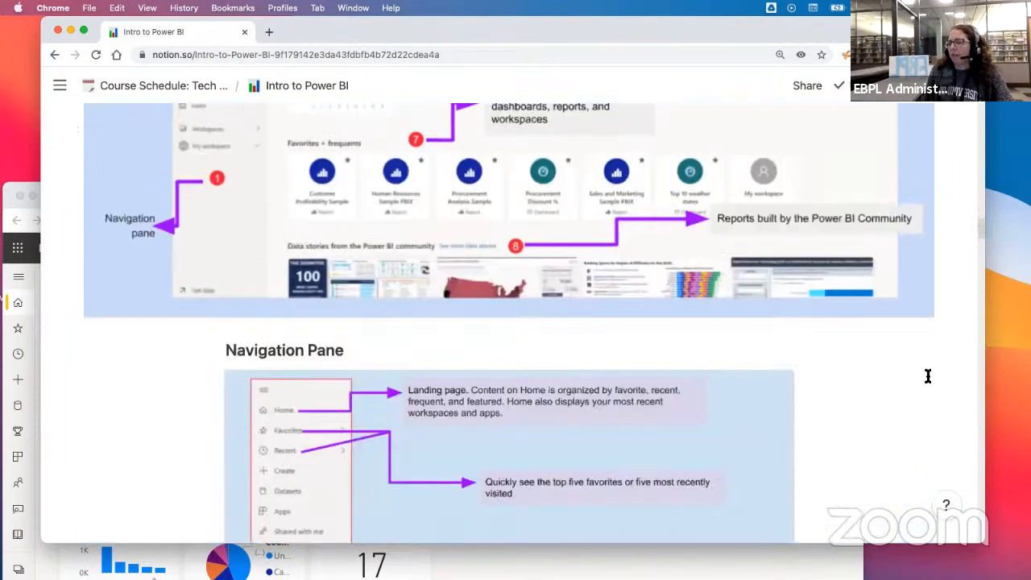
scroll(944, 324, "up", 7)
scroll(943, 322, "down", 2)
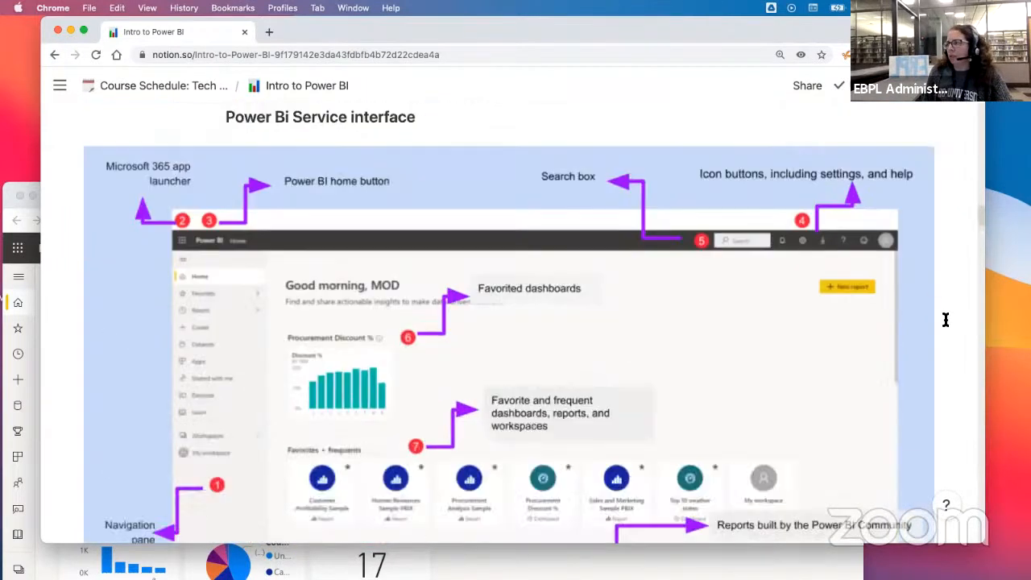
scroll(946, 320, "down", 2)
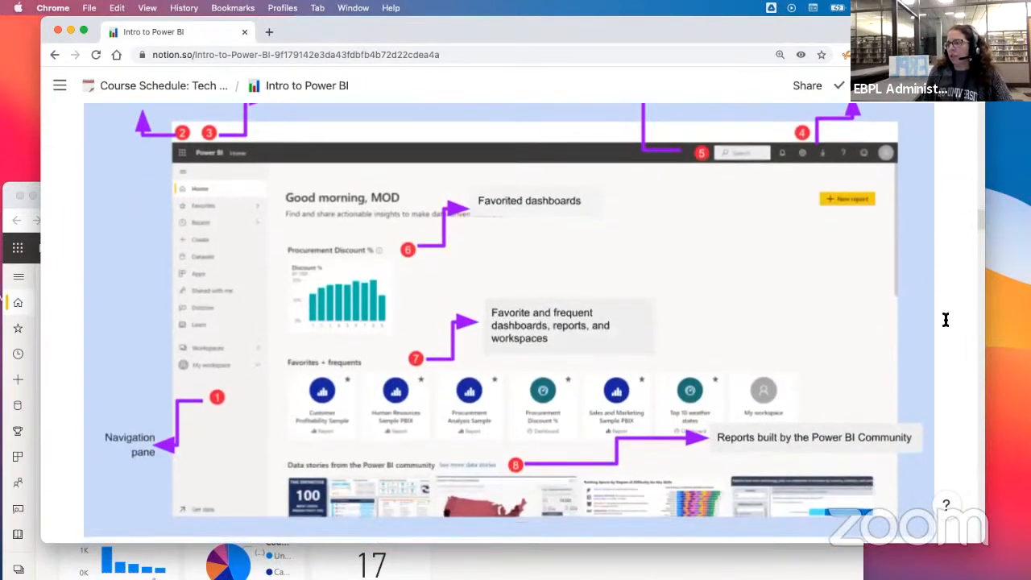
scroll(945, 319, "up", 1)
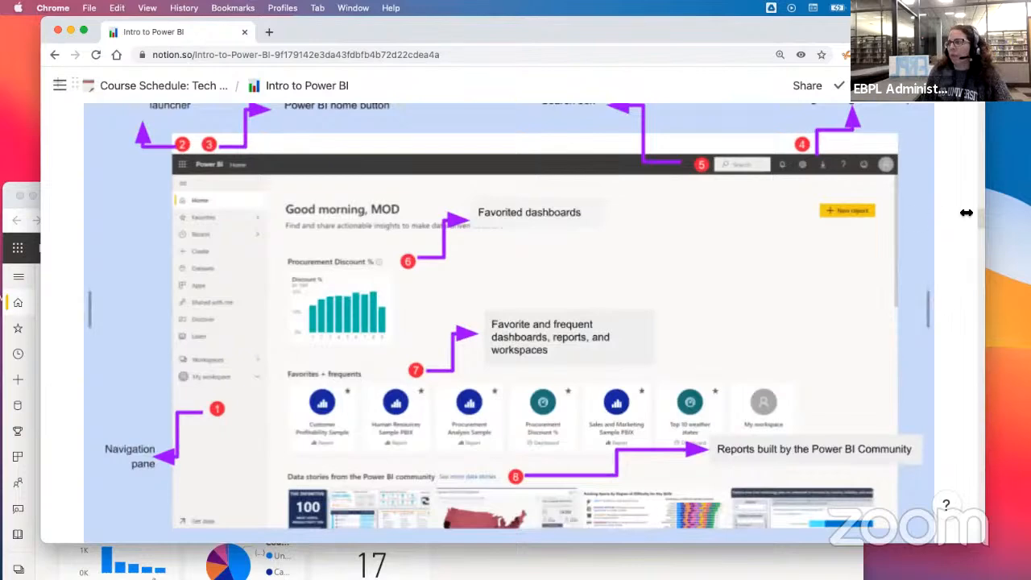
left_click_drag(987, 201, 1003, 202)
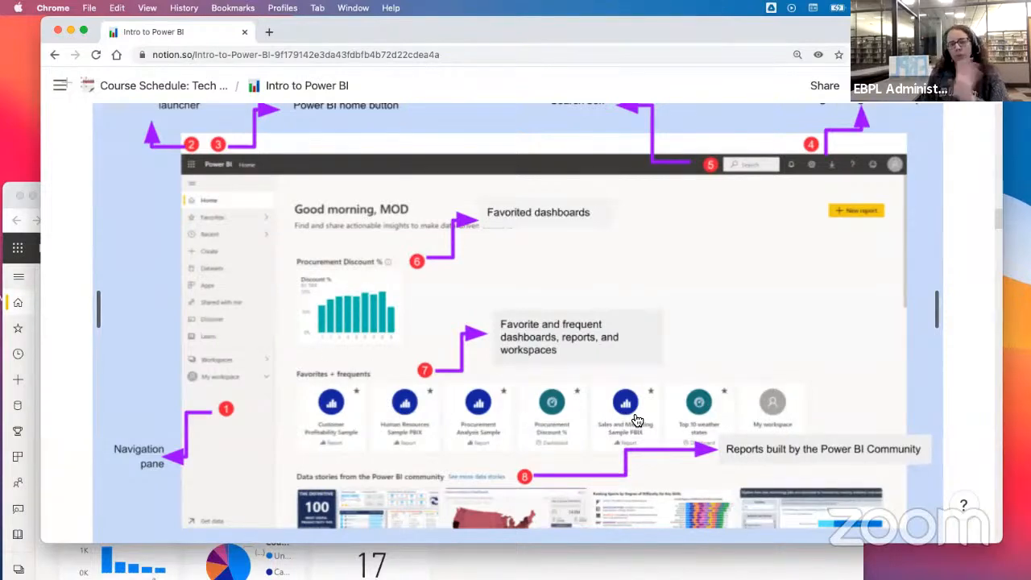
Enlarge the Navigation Pane diagram in the notes to nearly the full page width
scroll(665, 384, "down", 1)
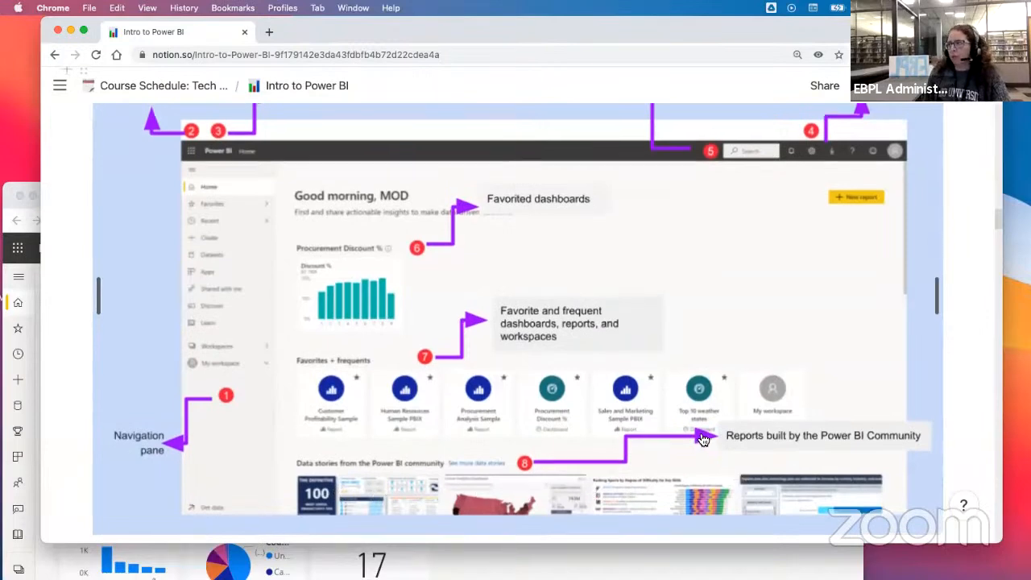
scroll(703, 440, "up", 3)
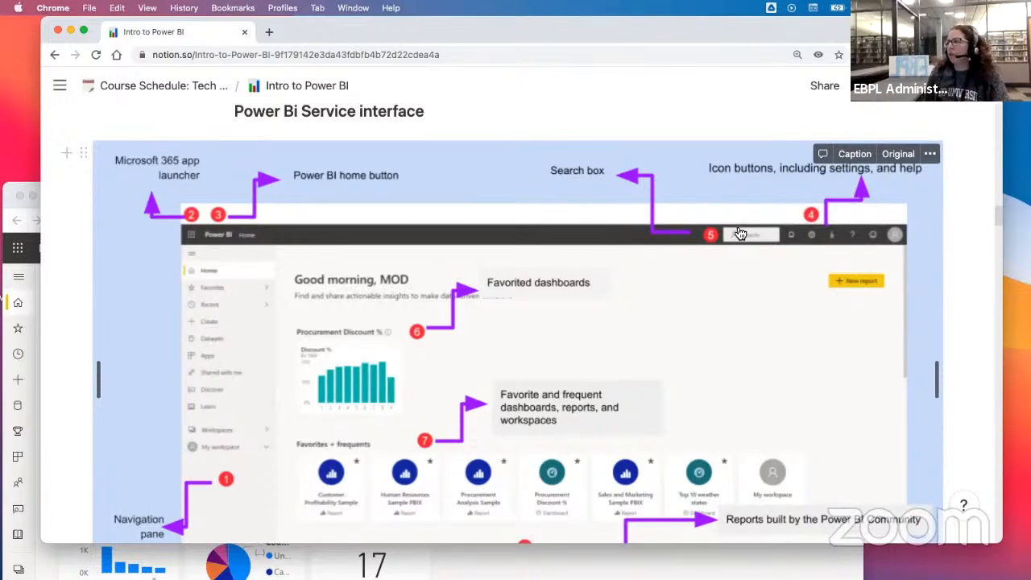
scroll(711, 359, "down", 4)
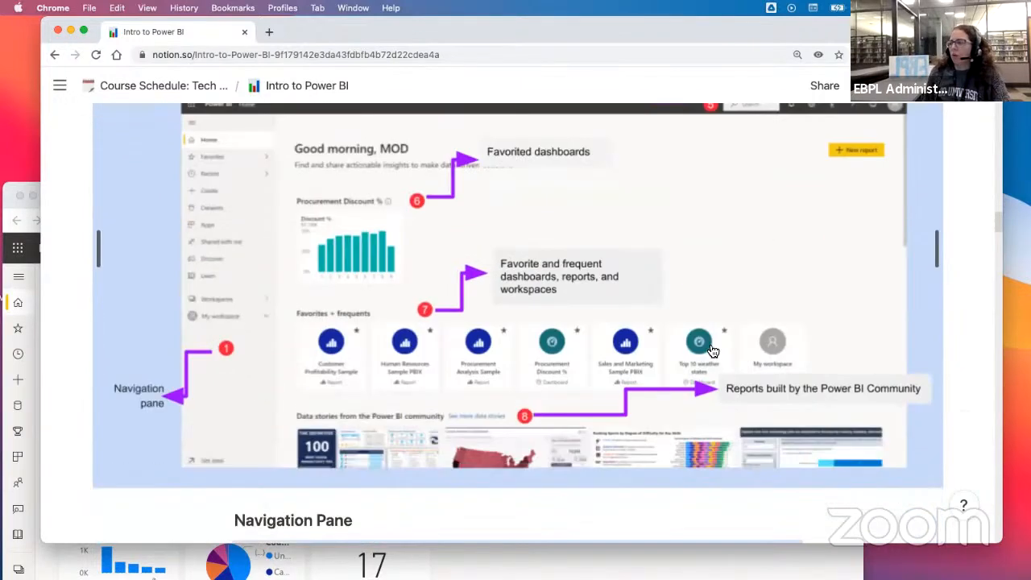
scroll(711, 350, "down", 5)
scroll(781, 350, "up", 1)
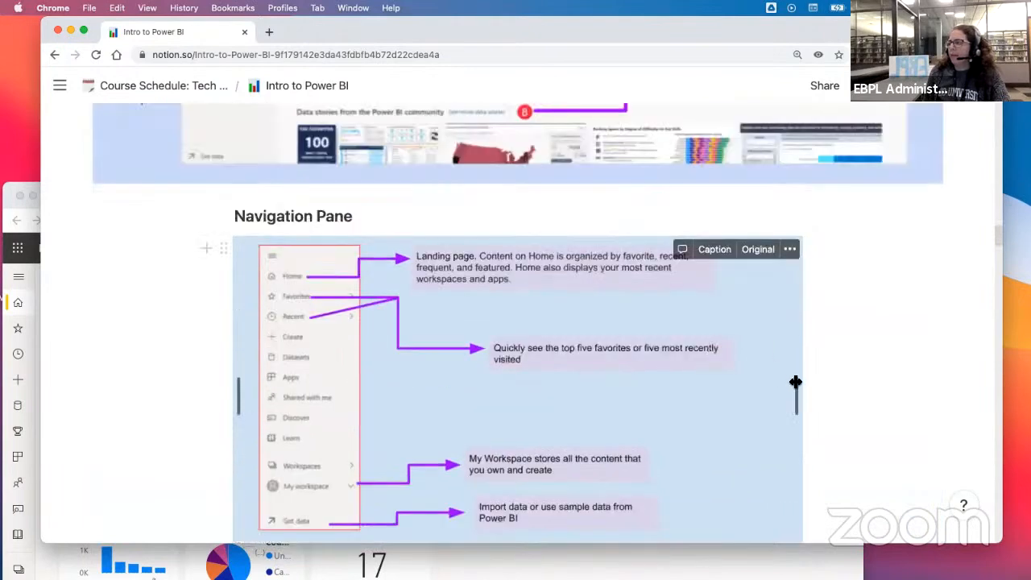
left_click_drag(795, 385, 956, 403)
scroll(777, 379, "down", 2)
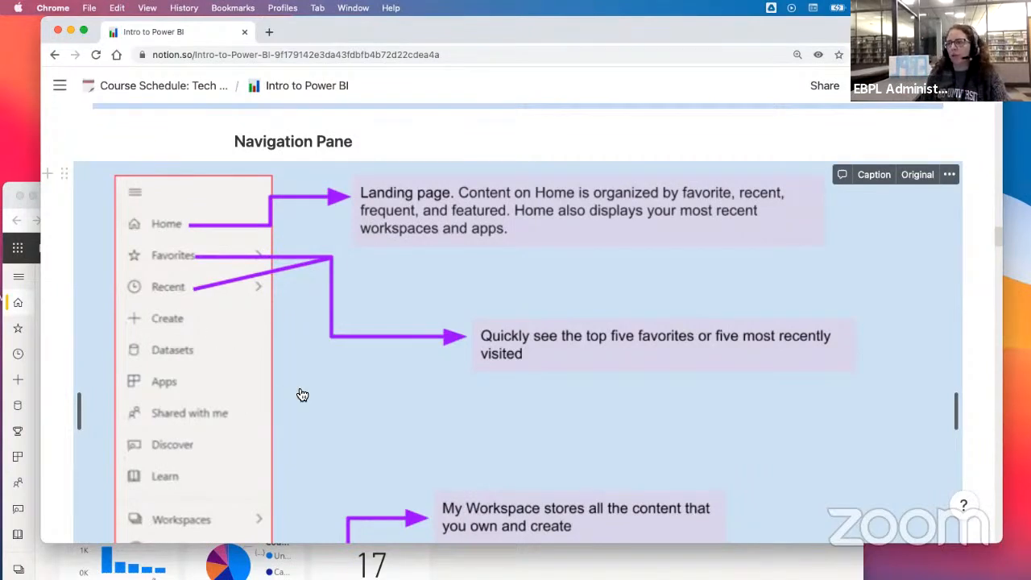
Enlarge the My workspace diagram under the Dashboards, reports, workbooks, datasets heading
scroll(299, 394, "down", 4)
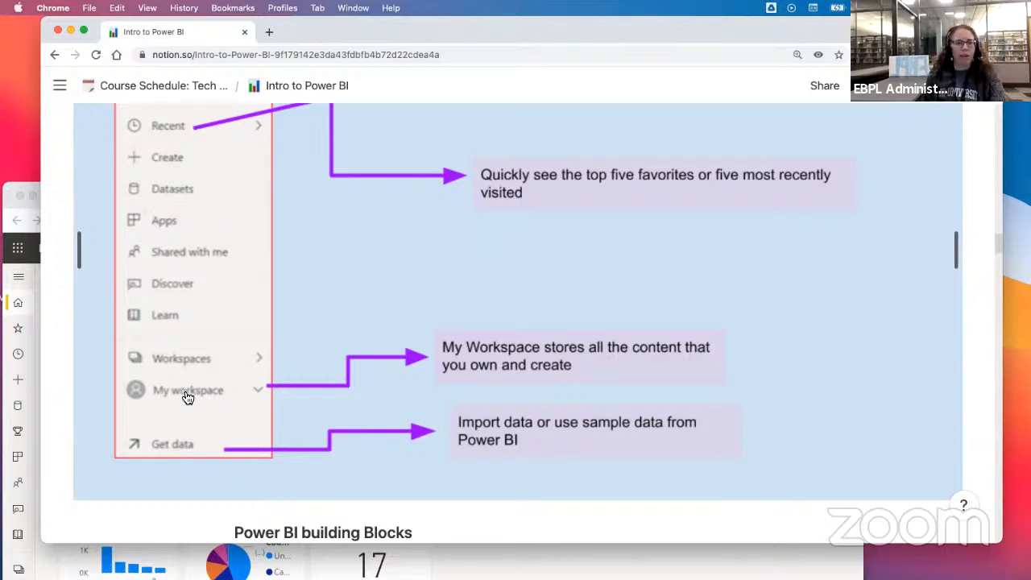
scroll(286, 357, "up", 2)
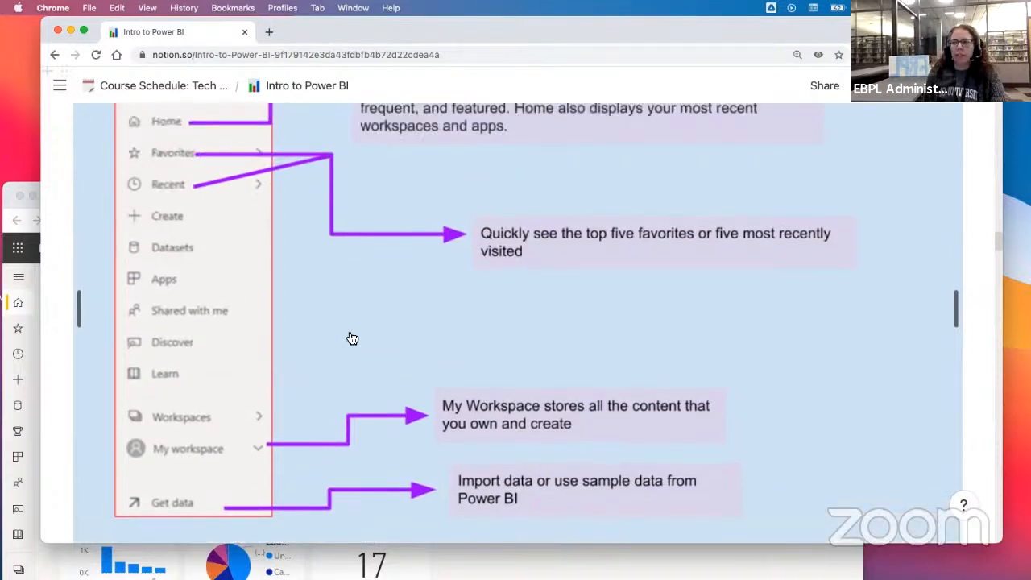
scroll(350, 339, "up", 3)
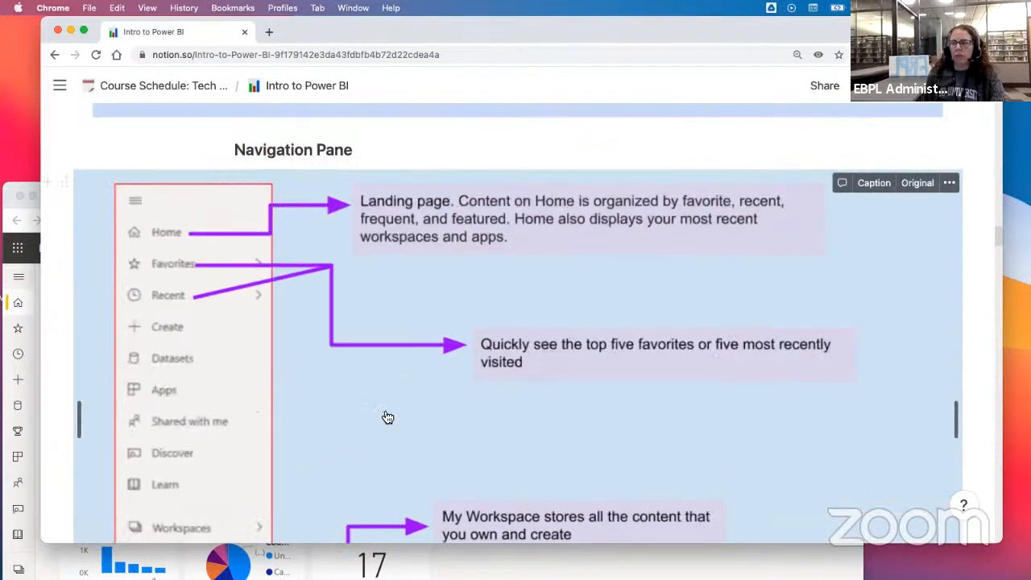
scroll(387, 416, "down", 5)
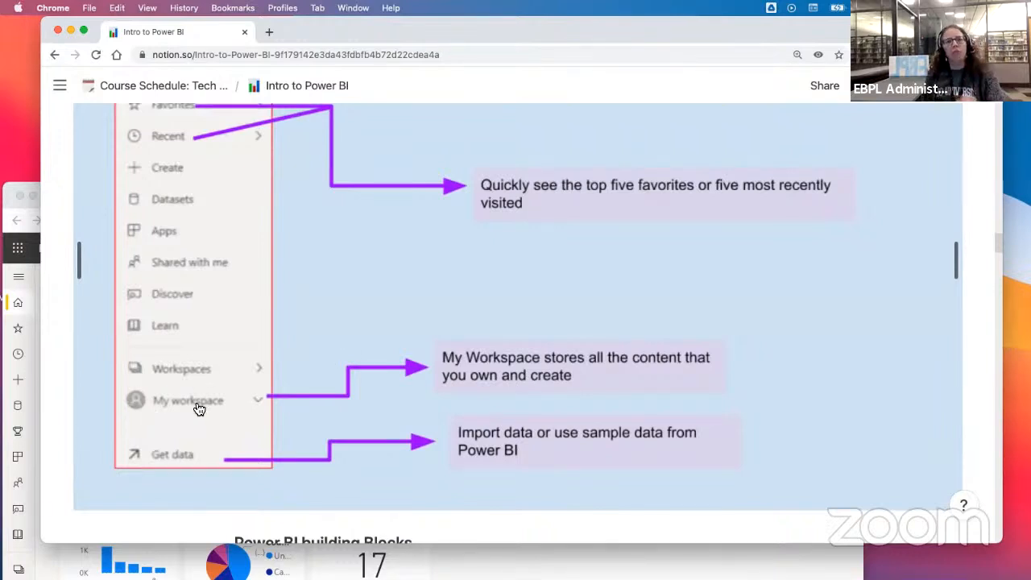
scroll(241, 400, "down", 10)
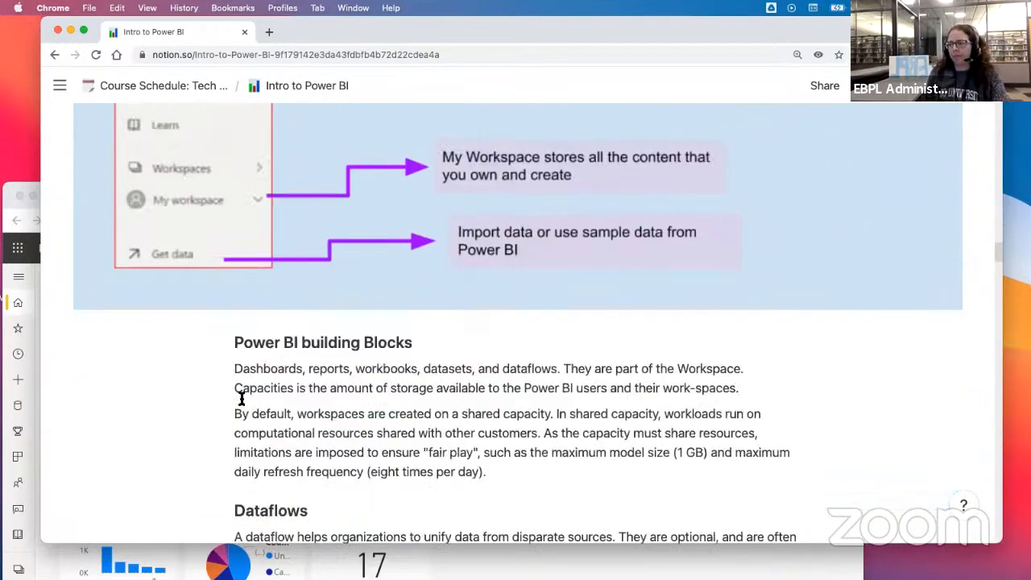
scroll(241, 400, "down", 2)
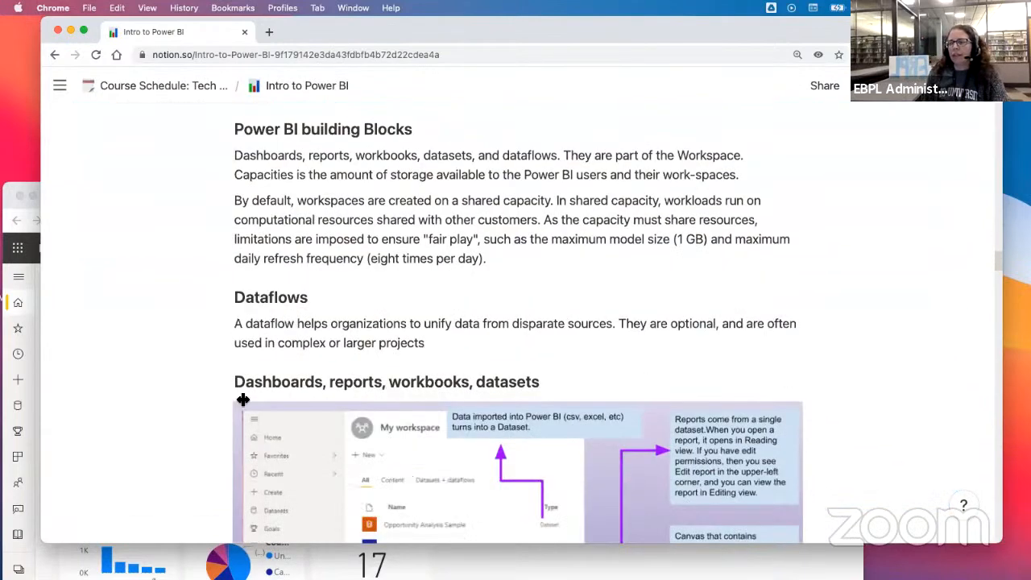
scroll(242, 399, "down", 3)
scroll(250, 367, "down", 3)
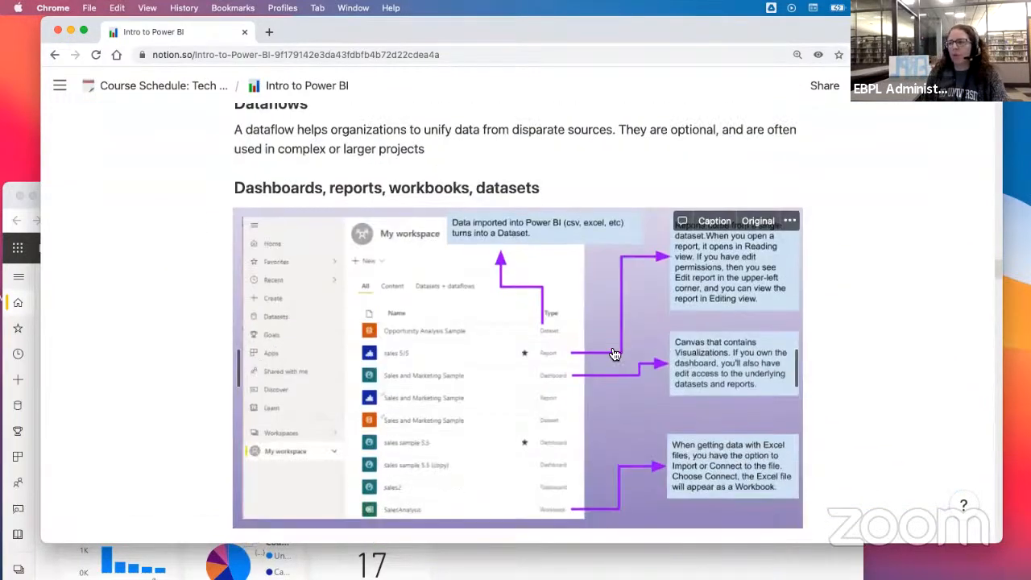
left_click_drag(796, 357, 941, 375)
Read the notes on Power BI building blocks, Dataflows and the workspace diagram, down to the Task's Step 1: Get data instructions
scroll(646, 173, "up", 7)
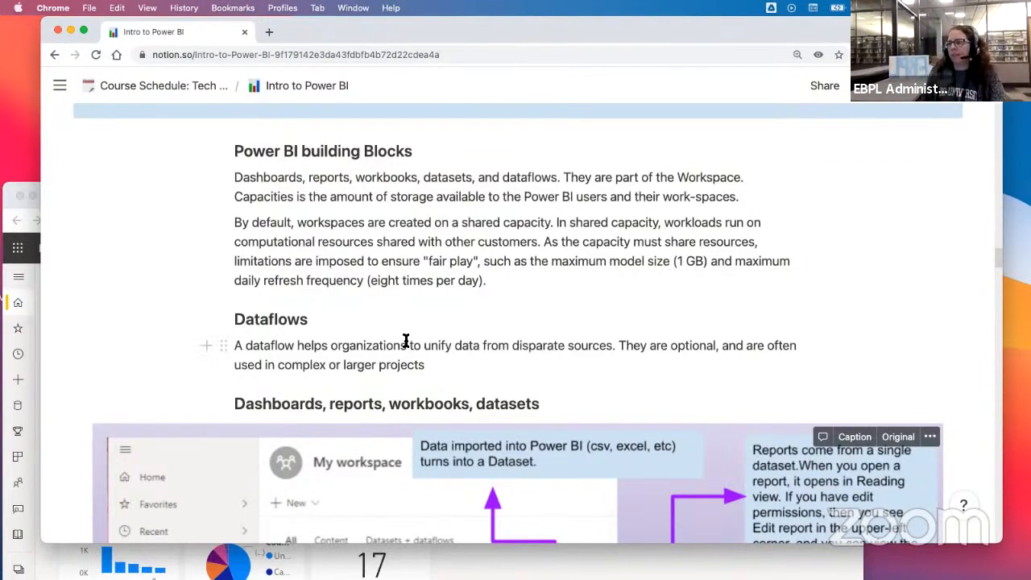
scroll(406, 340, "down", 1)
scroll(408, 330, "up", 1)
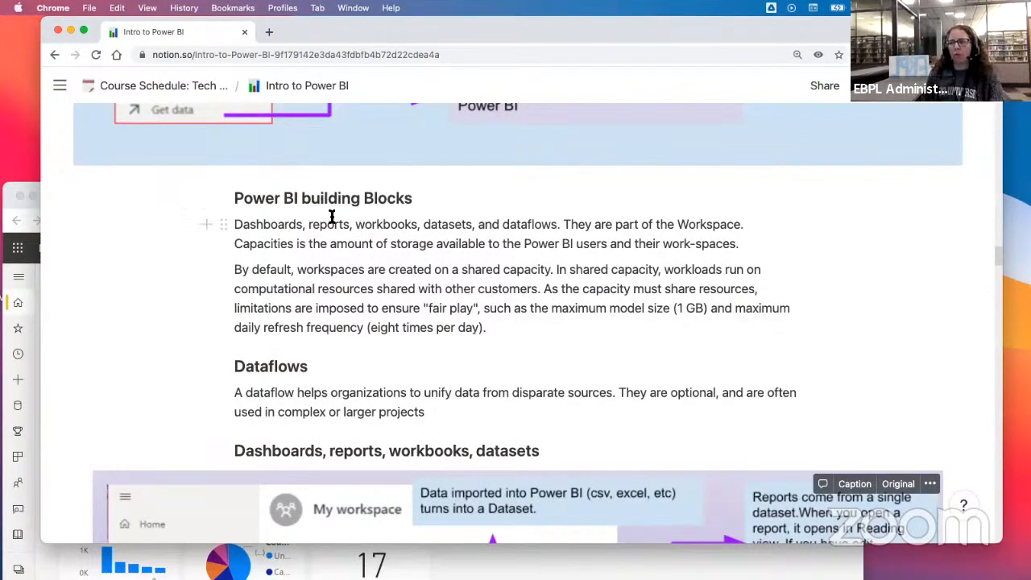
scroll(442, 221, "down", 7)
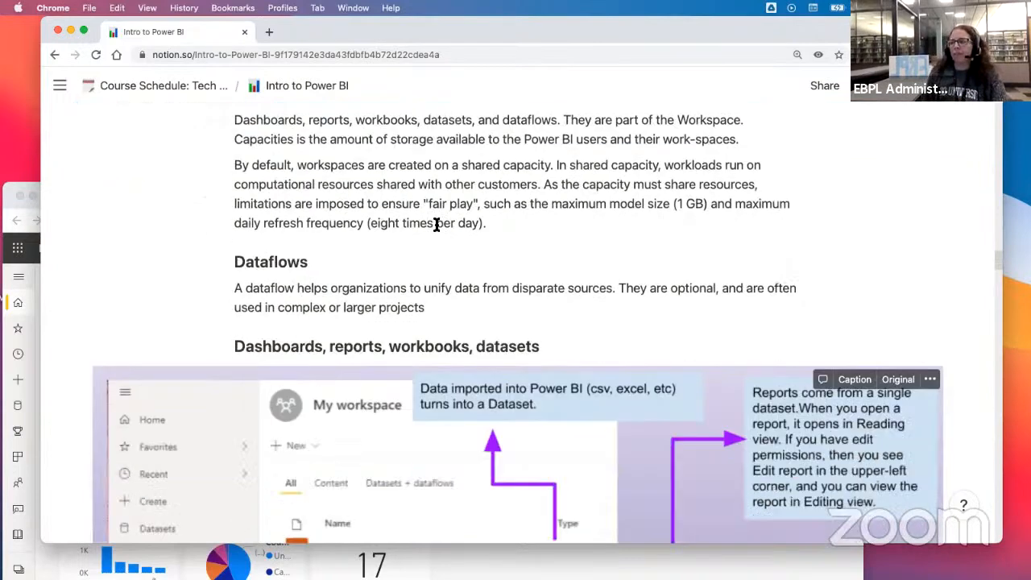
scroll(441, 232, "down", 5)
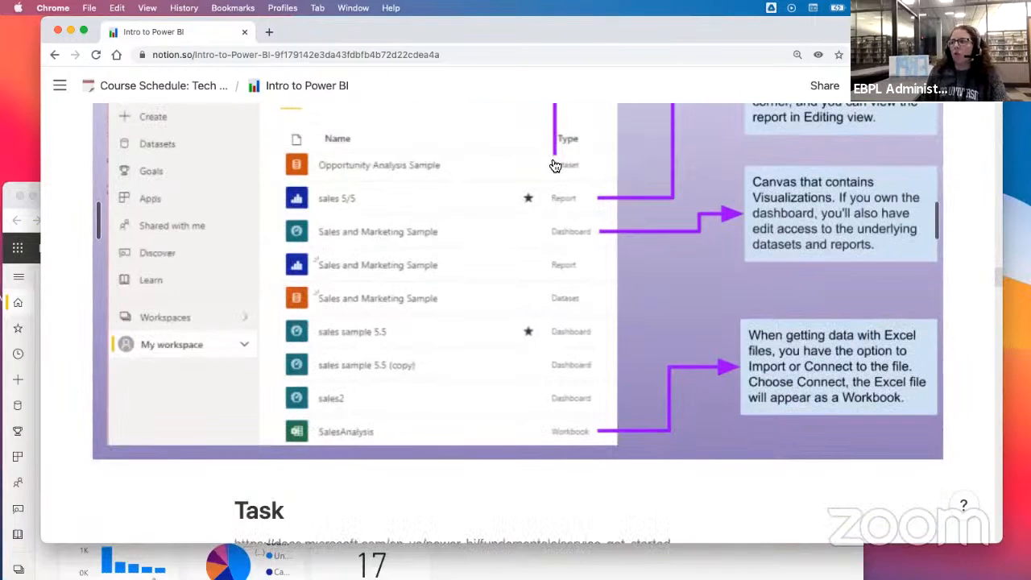
scroll(532, 208, "up", 1)
scroll(533, 208, "up", 3)
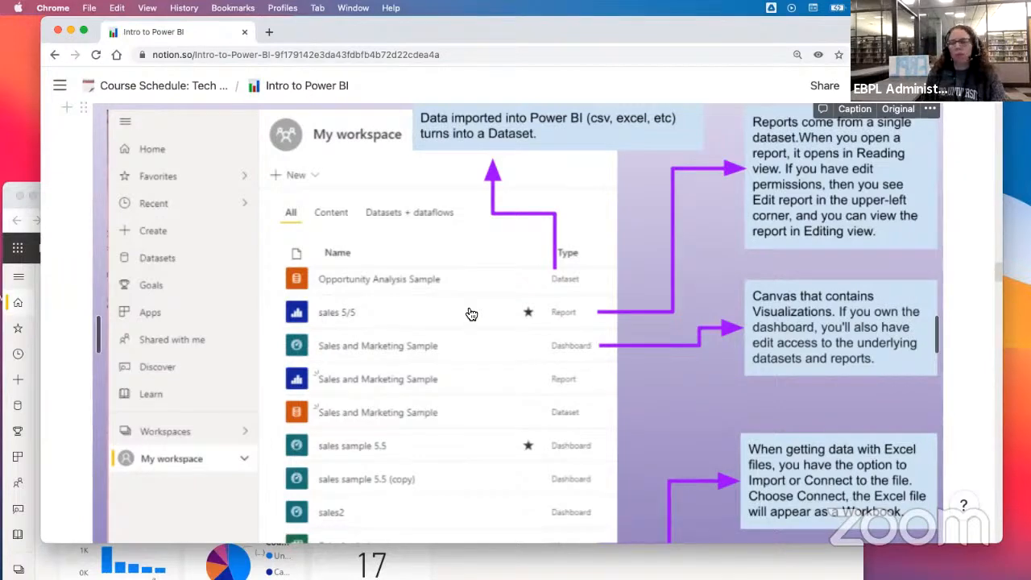
scroll(471, 314, "down", 3)
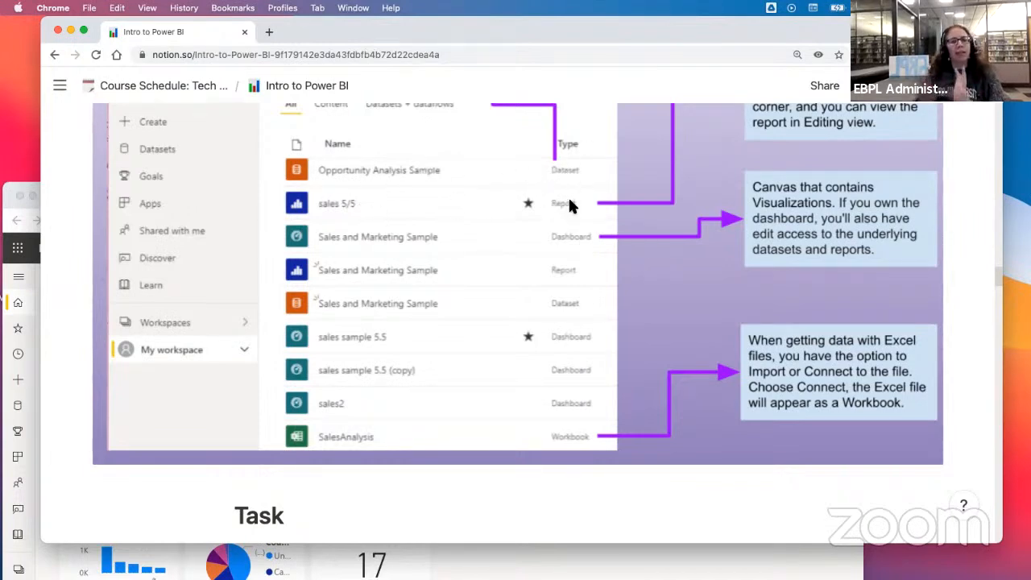
scroll(503, 307, "down", 5)
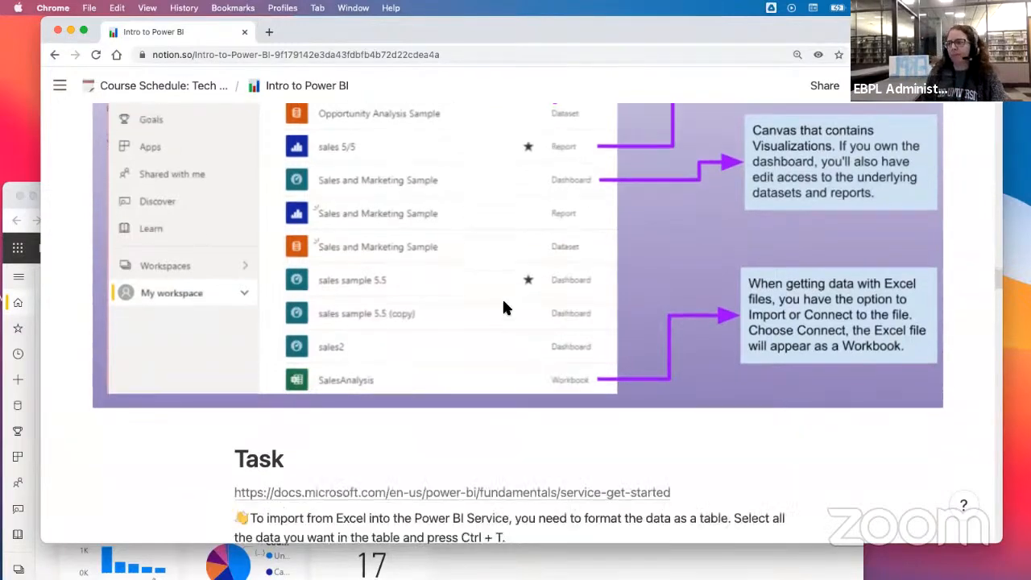
scroll(504, 306, "down", 5)
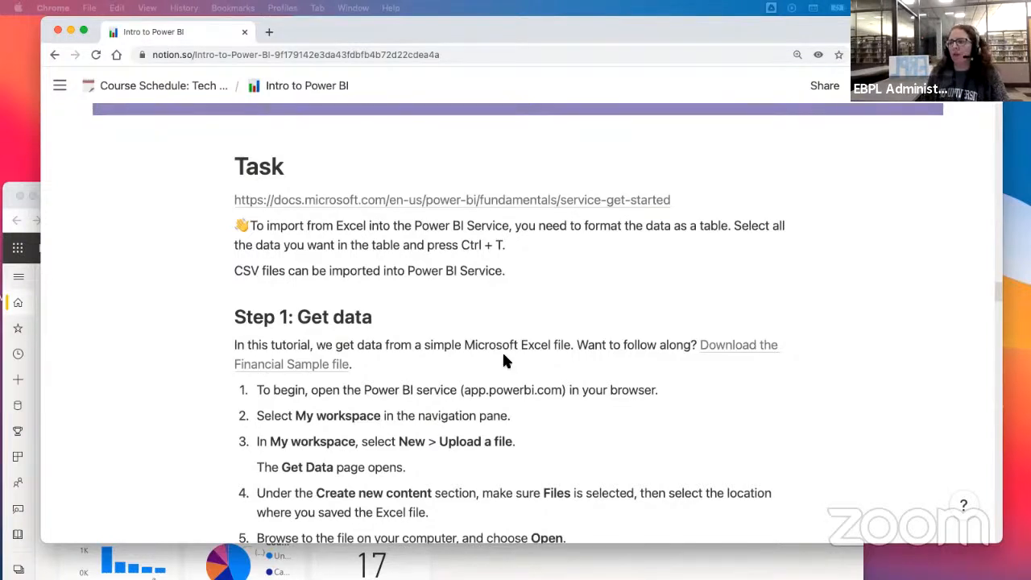
scroll(505, 353, "down", 2)
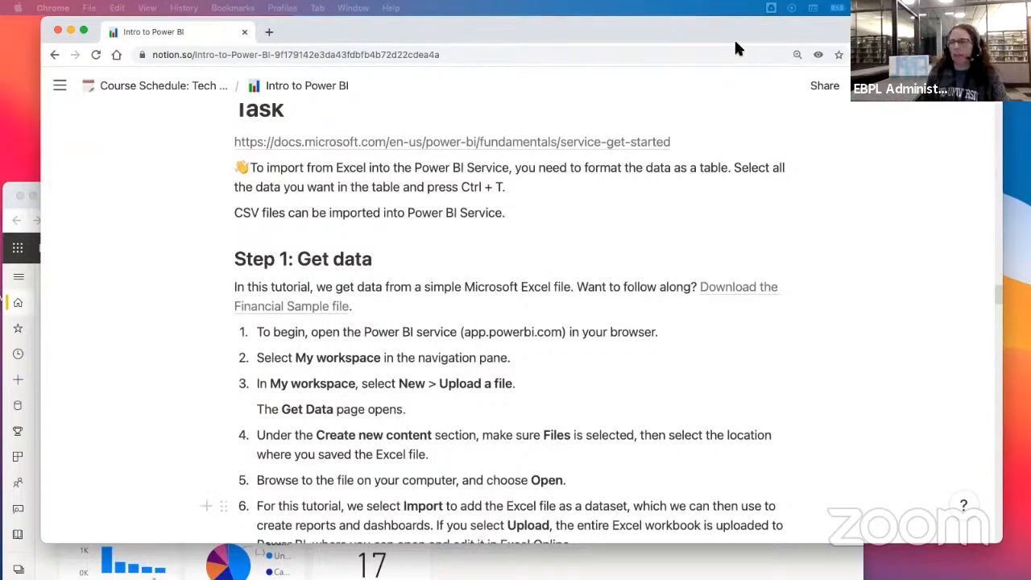
Move the Power BI home window up on the desktop and place the Intro to Power BI notes window in front of it
key("super+m")
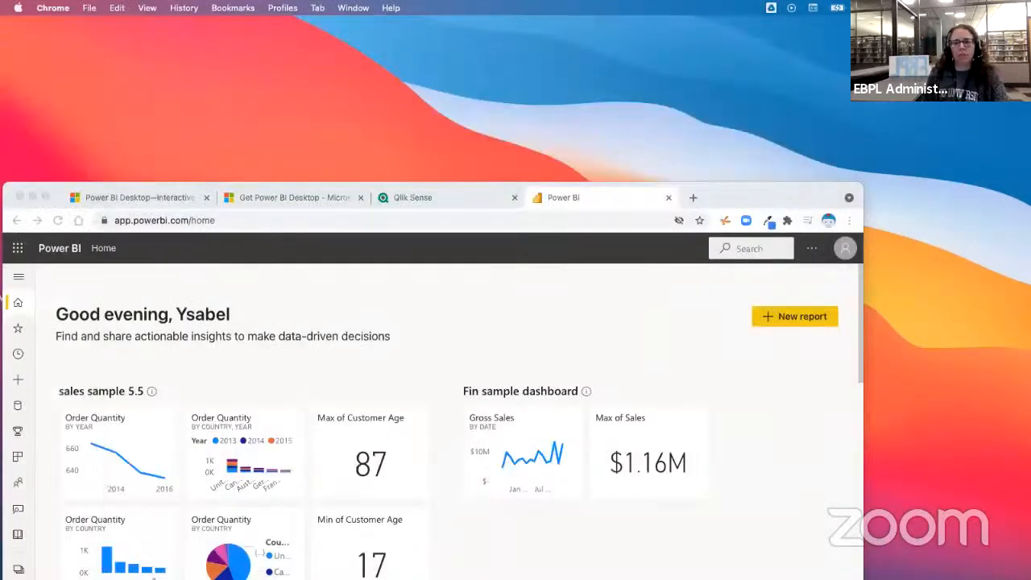
left_click_drag(771, 199, 854, 43)
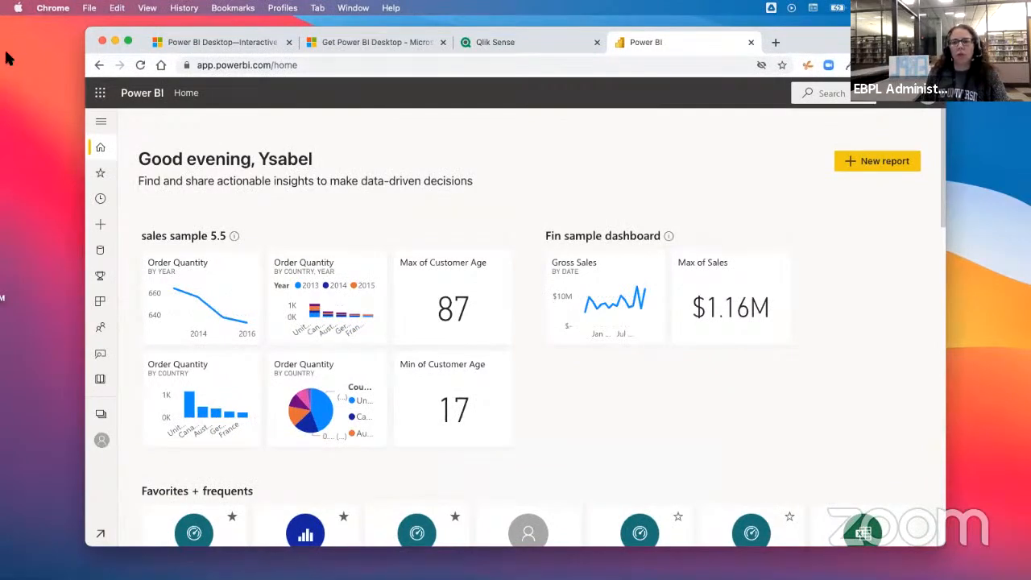
left_click_drag(1, 83, 869, 70)
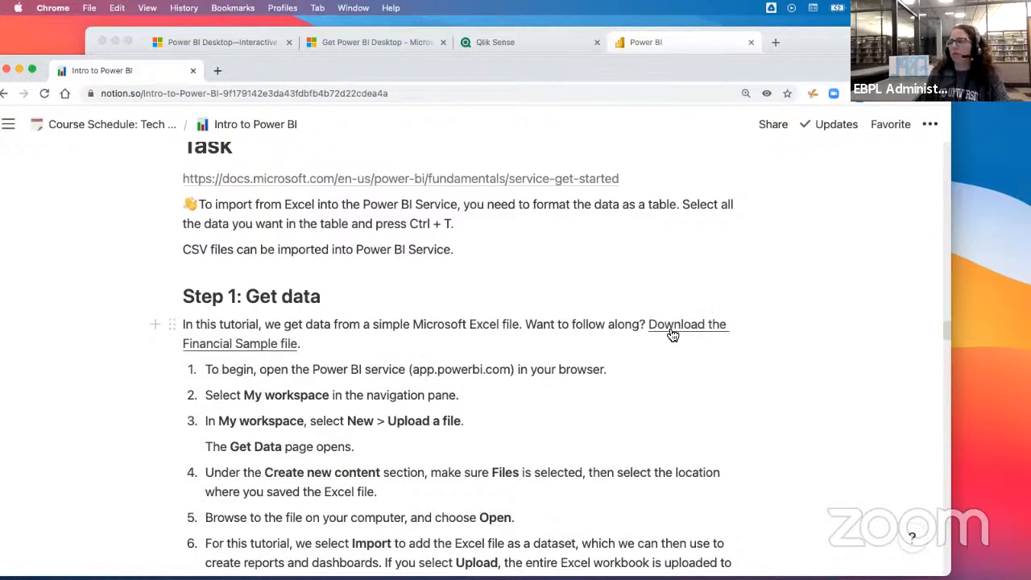
left_click_drag(777, 59, 779, 24)
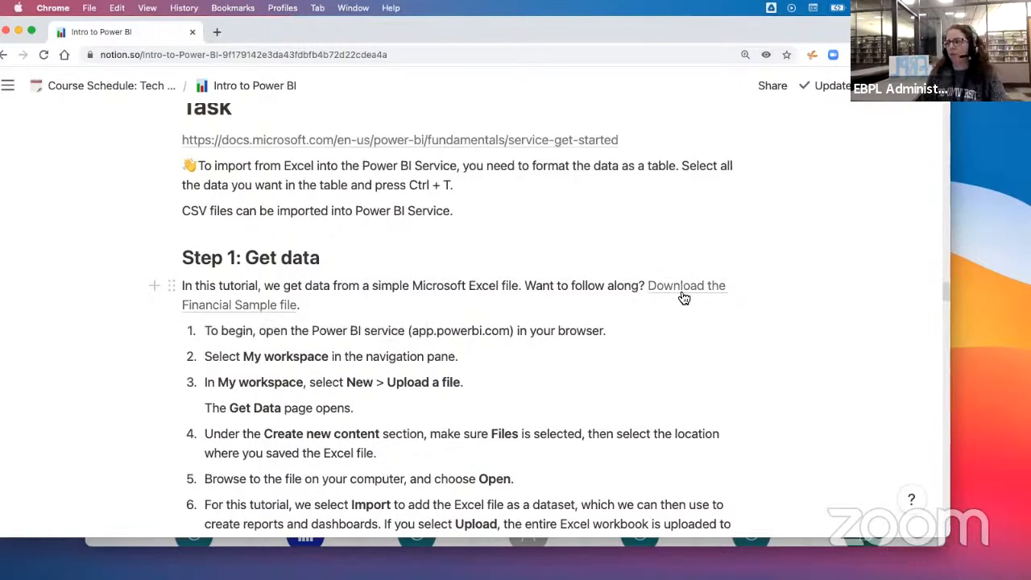
Download the Financial Sample Excel file linked under Step 1: Get data in the notes and show it in its folder
left_click(683, 295)
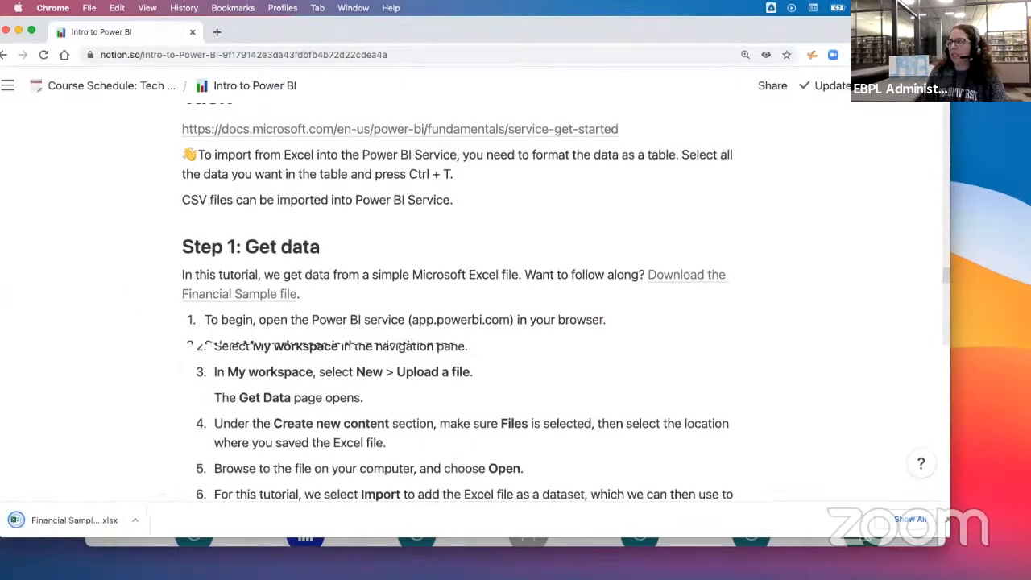
left_click_drag(766, 25, 868, 25)
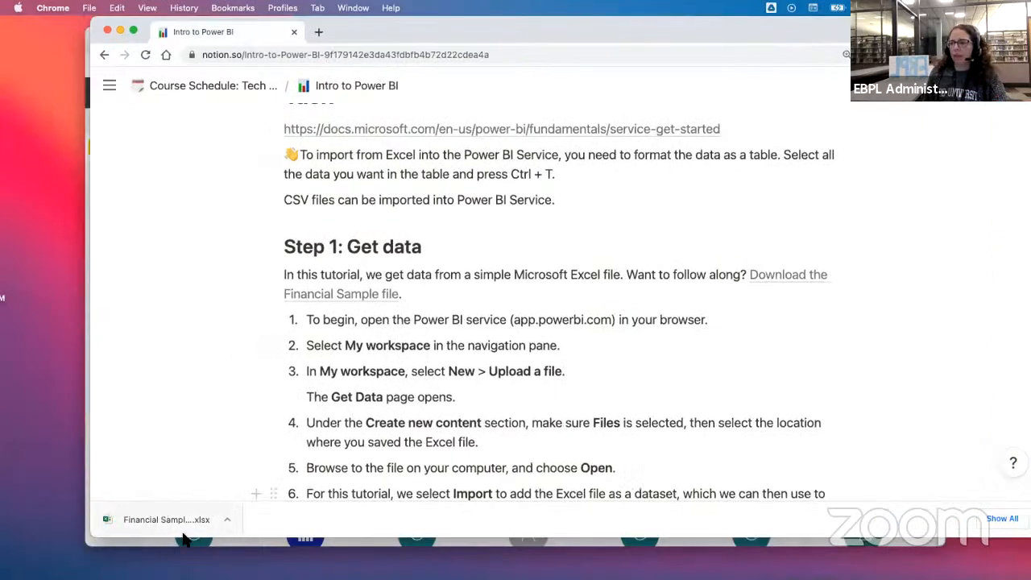
left_click(227, 523)
left_click(258, 543)
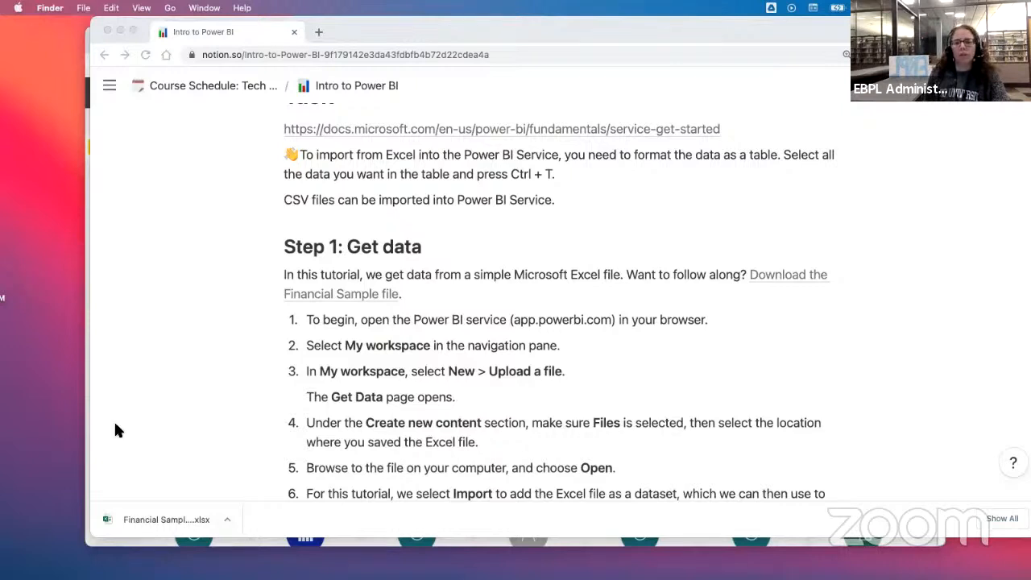
Bring the Power BI window to the front, widen it, expand the navigation pane and open My workspace
left_click(119, 545)
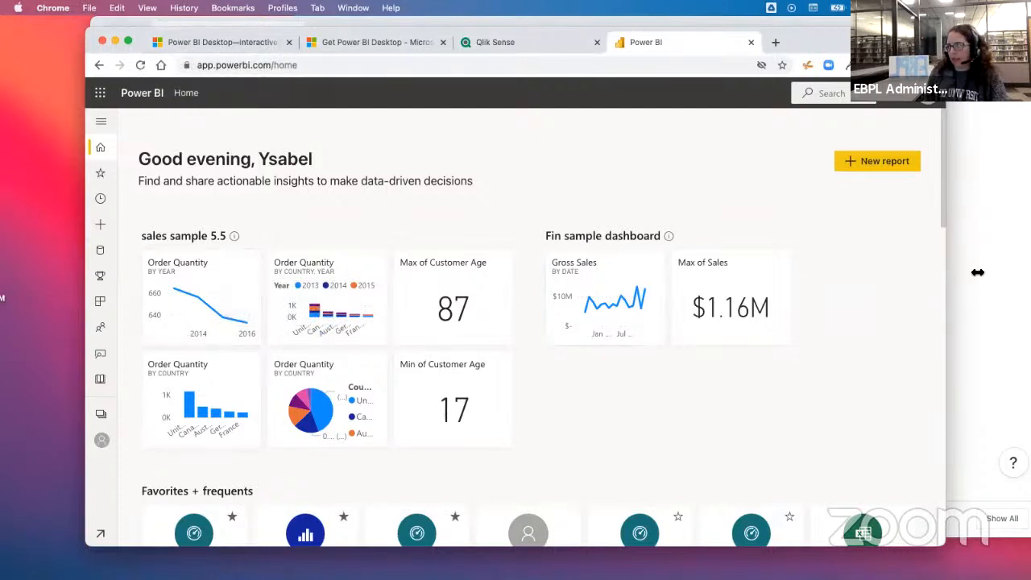
left_click_drag(944, 276, 995, 275)
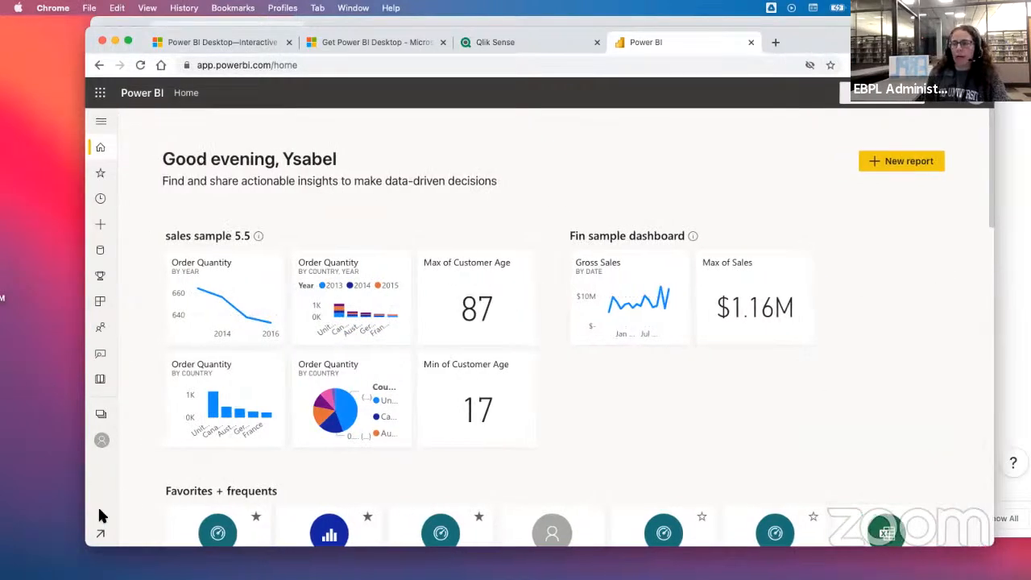
left_click(103, 122)
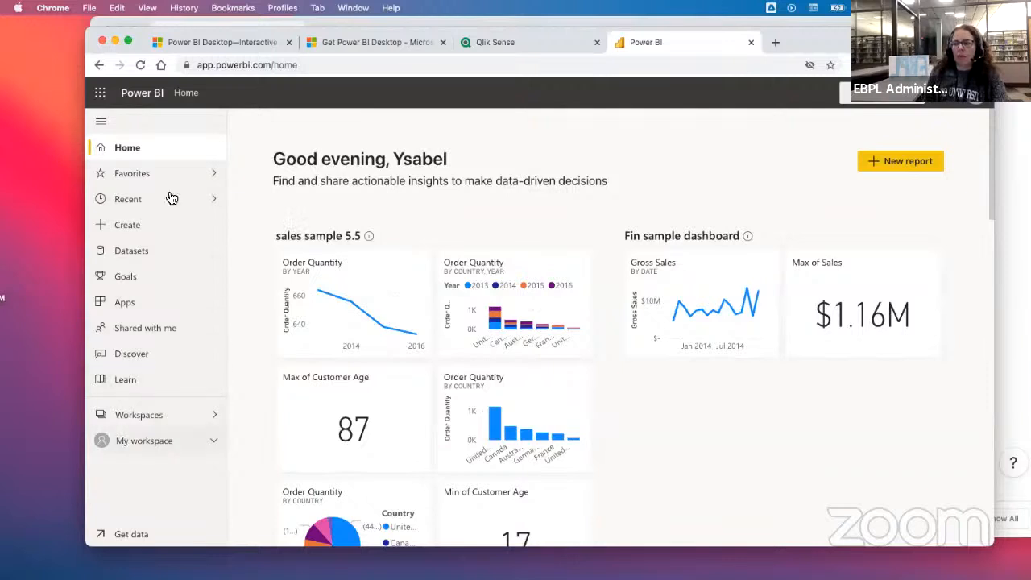
left_click(133, 449)
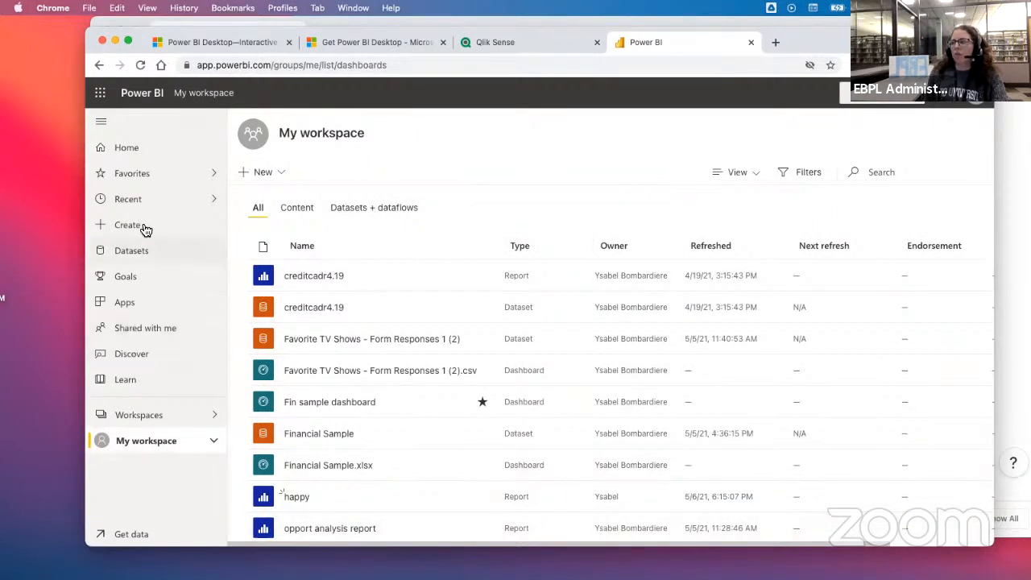
Start a file upload in My workspace and choose Financial Sample (2).xlsx from the local Downloads folder
left_click(282, 175)
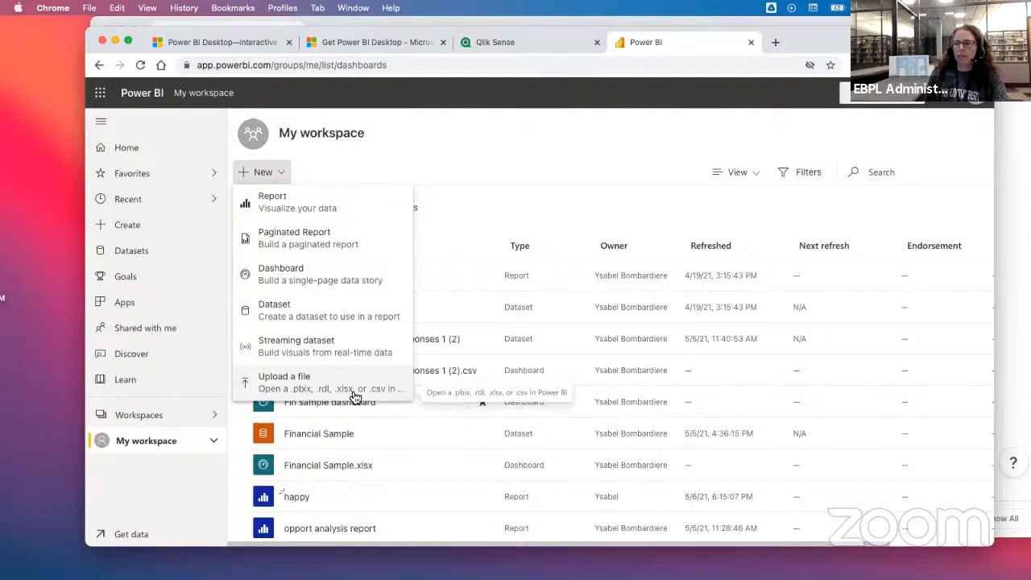
left_click(284, 384)
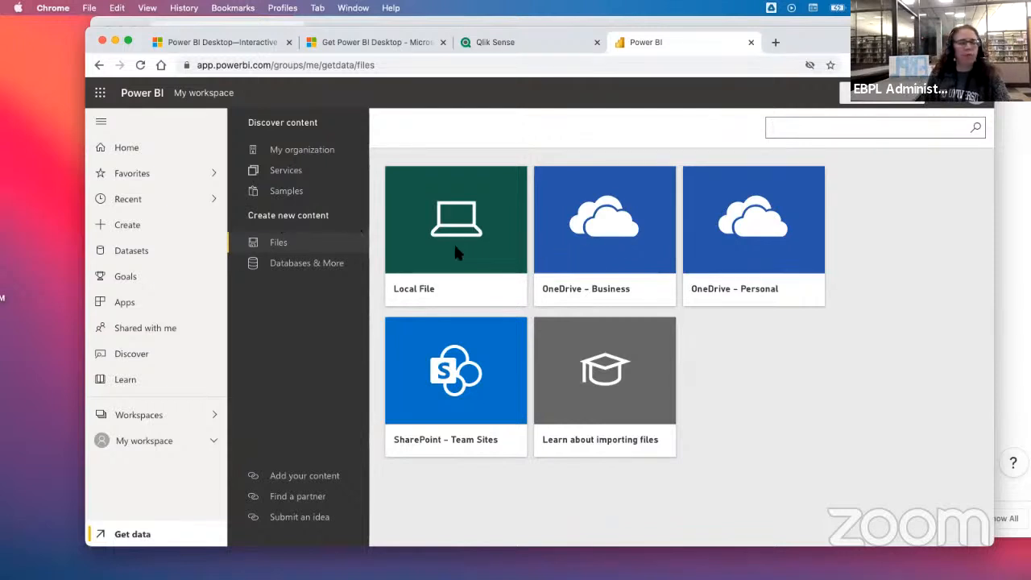
left_click(440, 279)
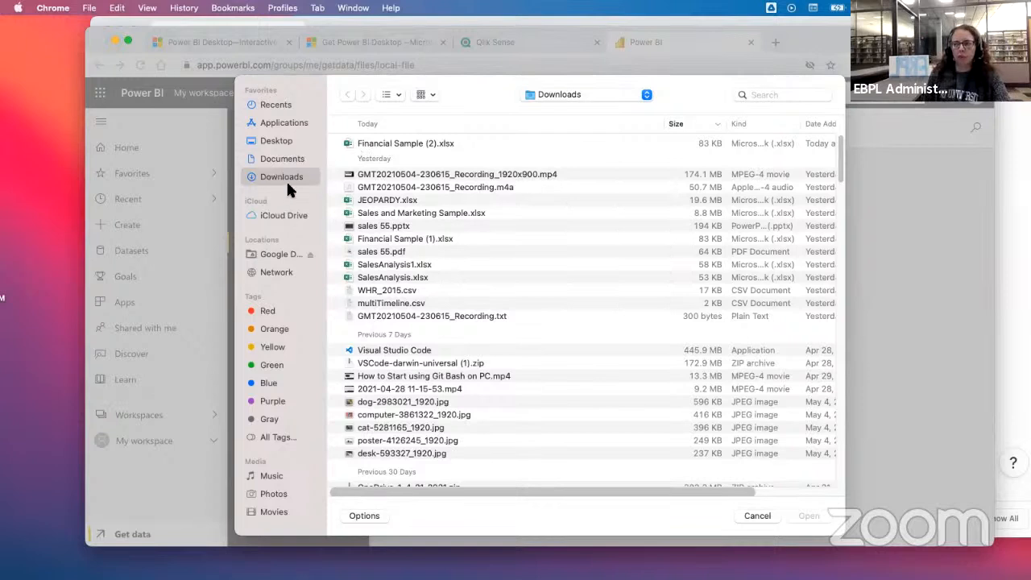
left_click(392, 142)
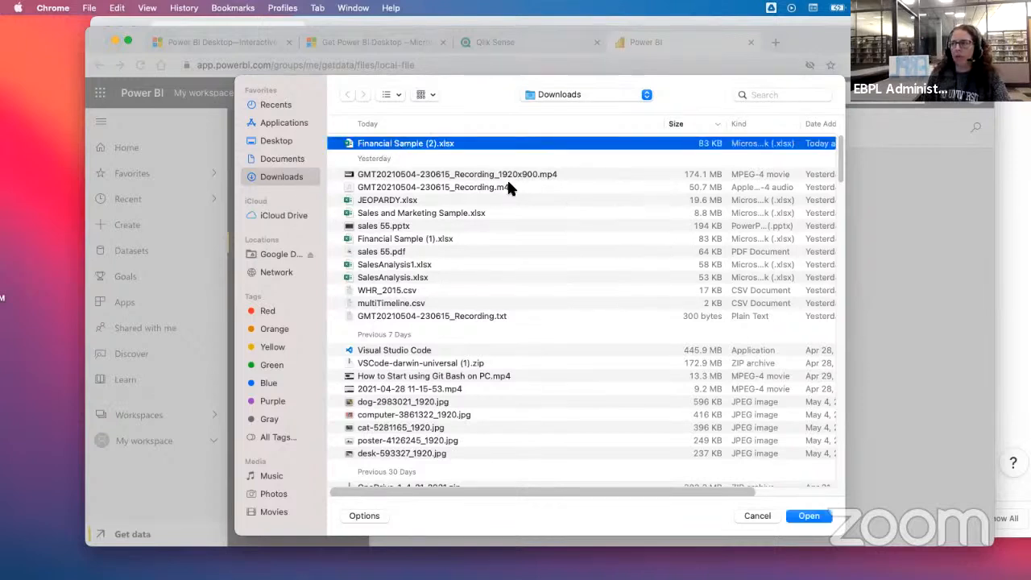
left_click(809, 517)
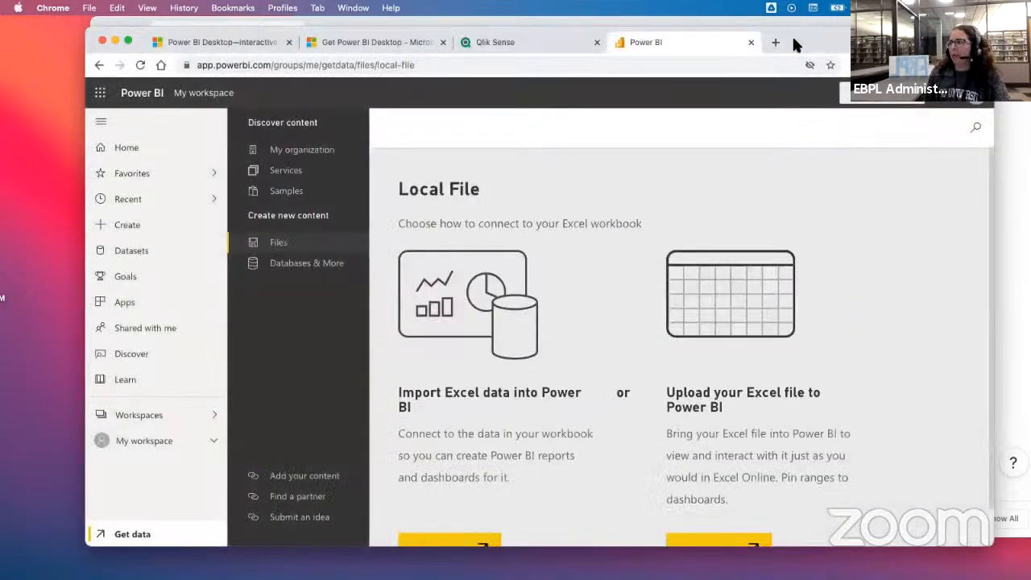
Reposition and resize the Power BI window, and import the chosen workbook's Excel data into Power BI
mouse_move(791, 44)
left_mouse_down()
mouse_move(772, 28)
mouse_move(788, 54)
mouse_move(782, 106)
mouse_move(789, 40)
left_mouse_up()
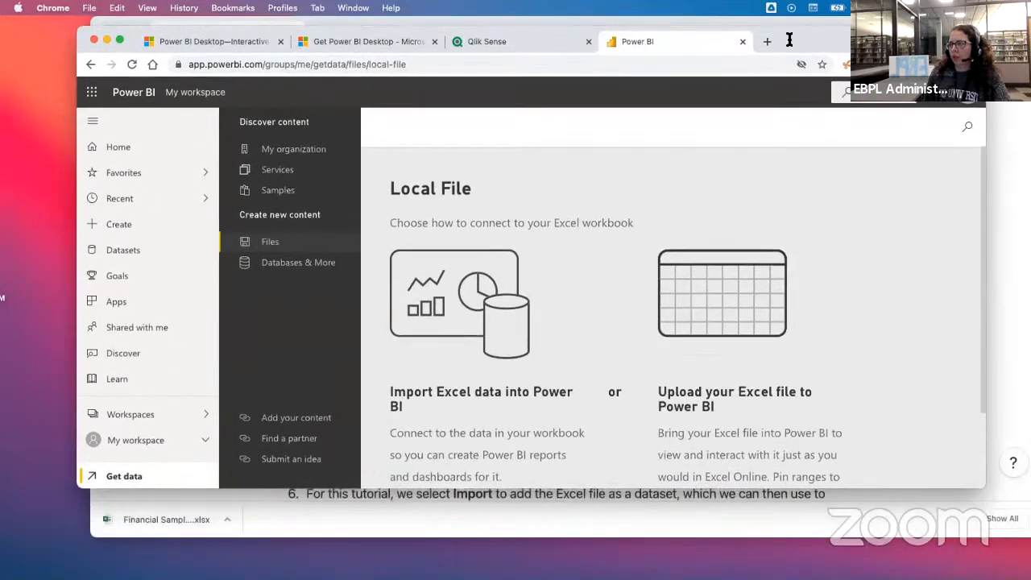
left_click_drag(631, 490, 632, 574)
left_click_drag(805, 42, 788, 32)
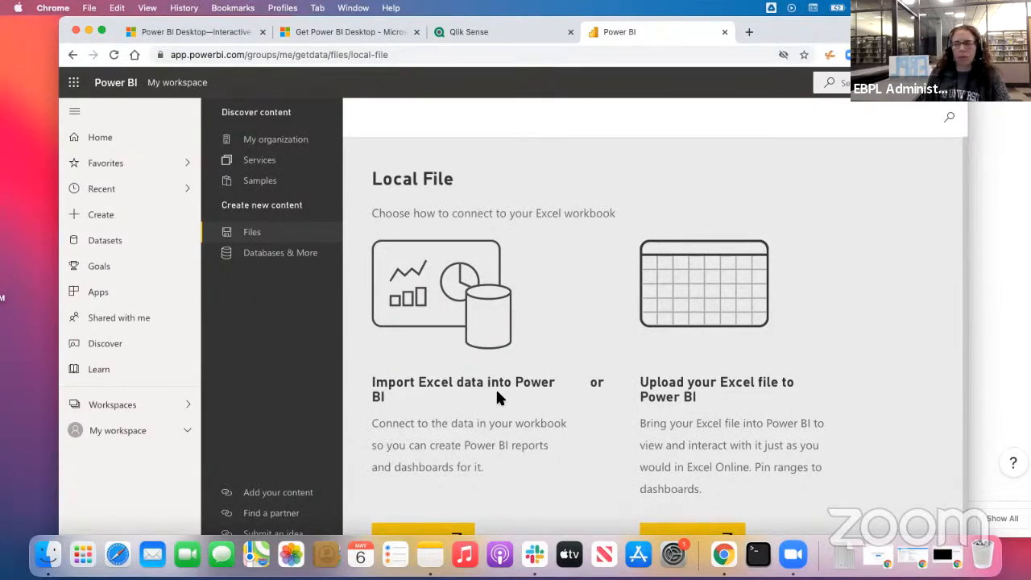
left_click_drag(886, 31, 848, 51)
double_click(884, 56)
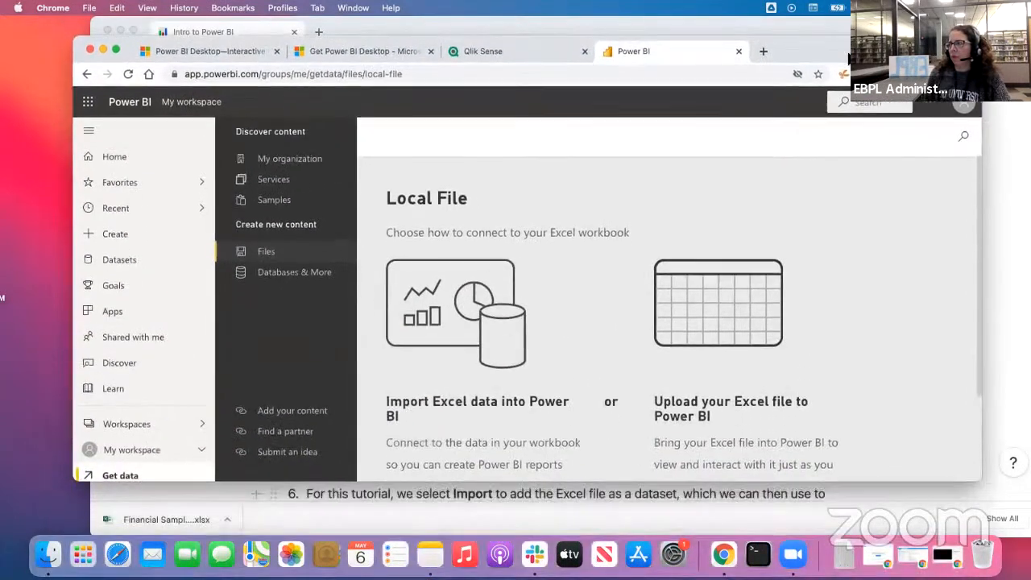
scroll(904, 328, "down", 3)
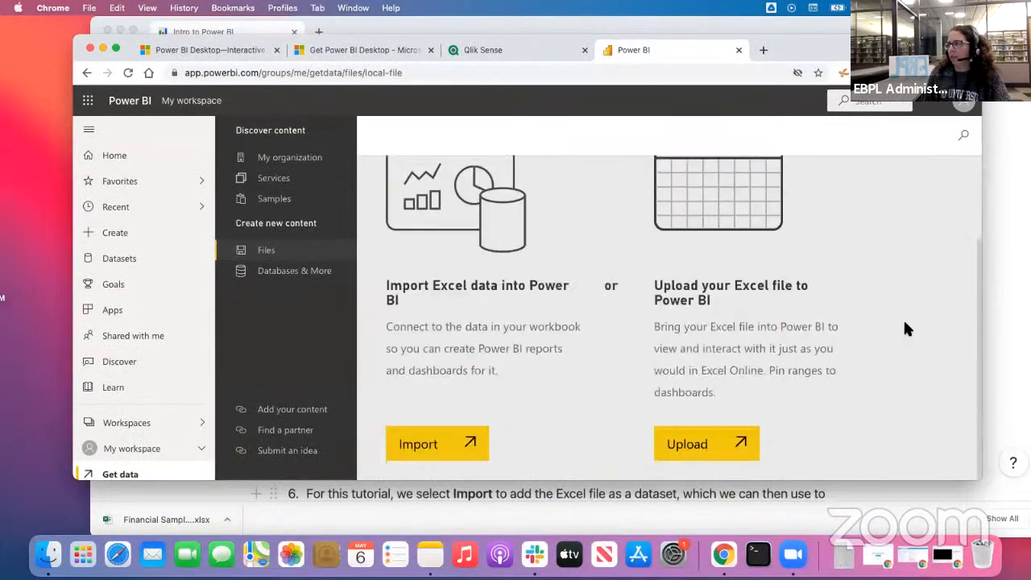
left_click(428, 455)
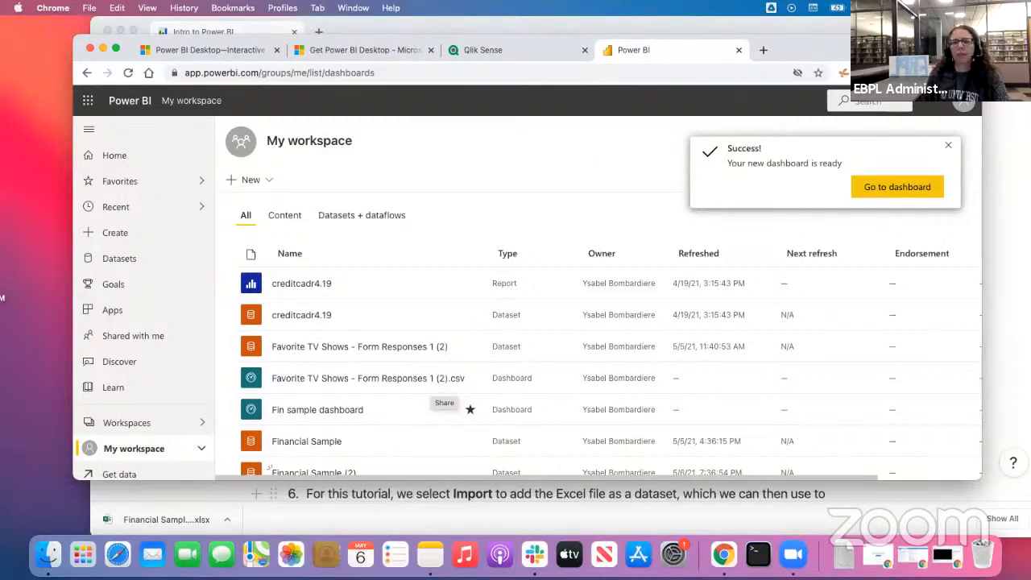
Look through the whole My workspace content list for the newly imported Financial Sample dataset
left_click(869, 187)
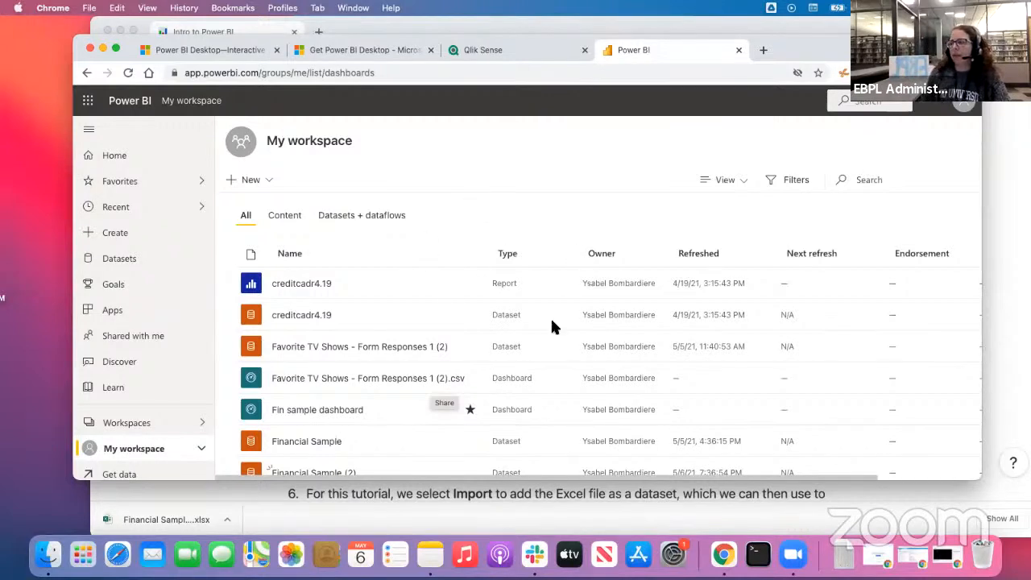
scroll(545, 327, "down", 5)
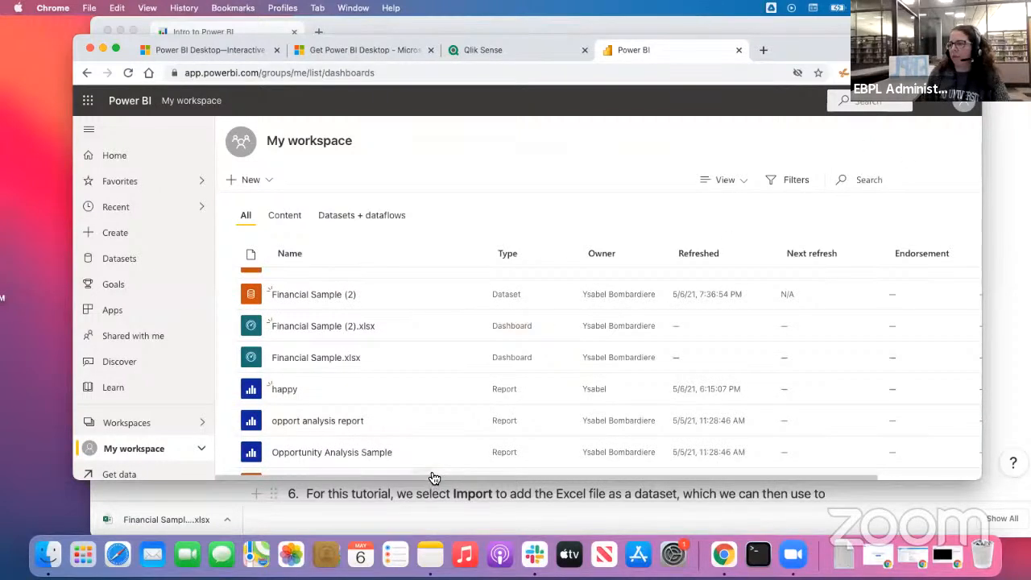
scroll(890, 362, "down", 10)
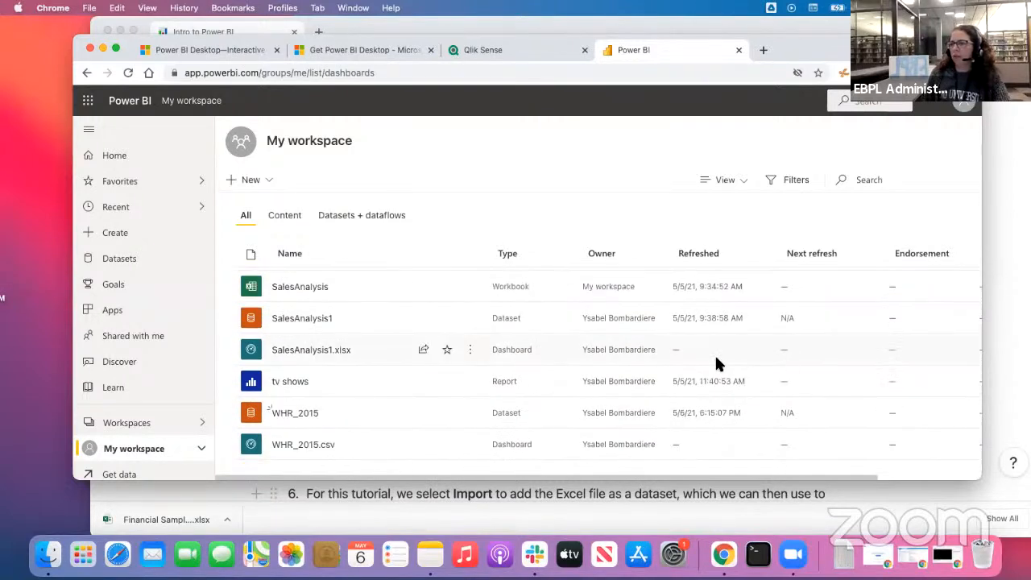
scroll(714, 359, "up", 1)
scroll(394, 348, "up", 5)
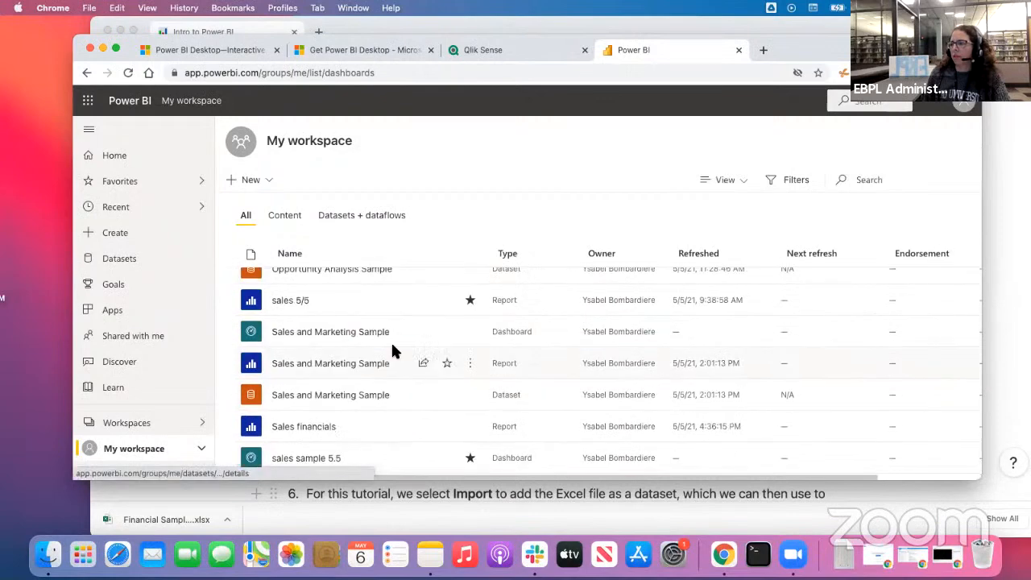
scroll(392, 352, "up", 5)
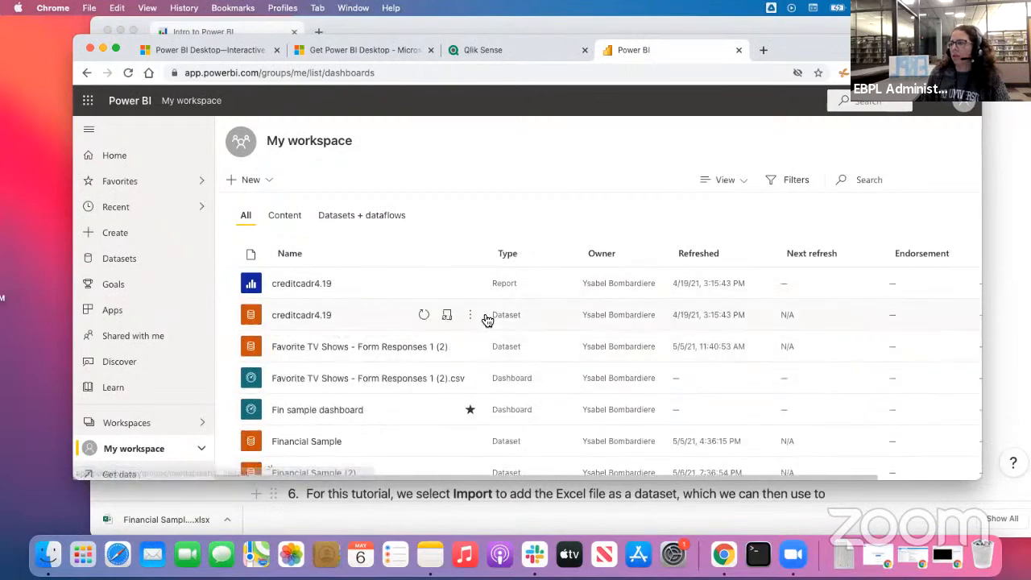
scroll(301, 309, "down", 1)
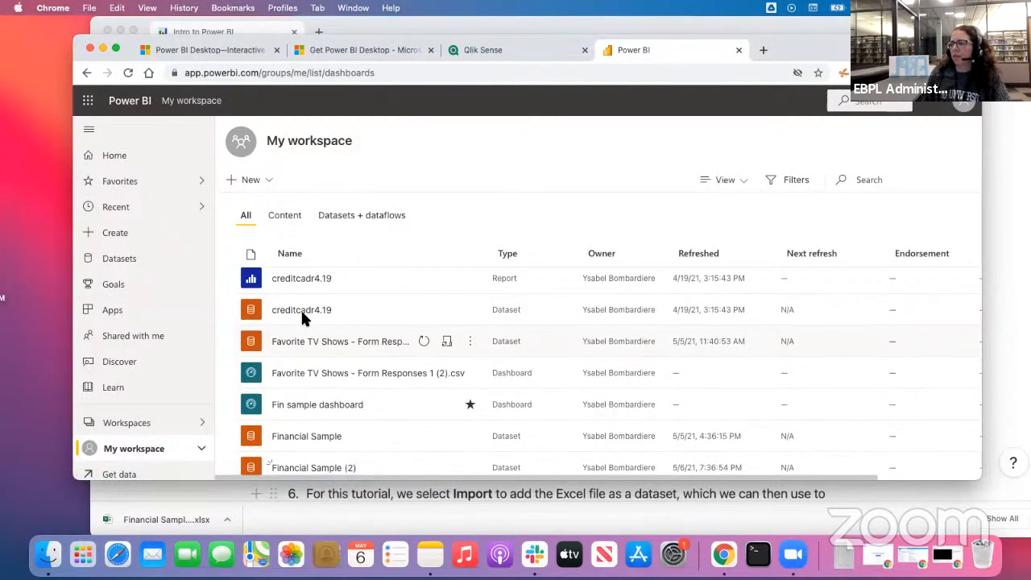
Sort the My workspace list by refresh date and create a report from scratch from the Financial Sample (2) dataset
left_click(701, 256)
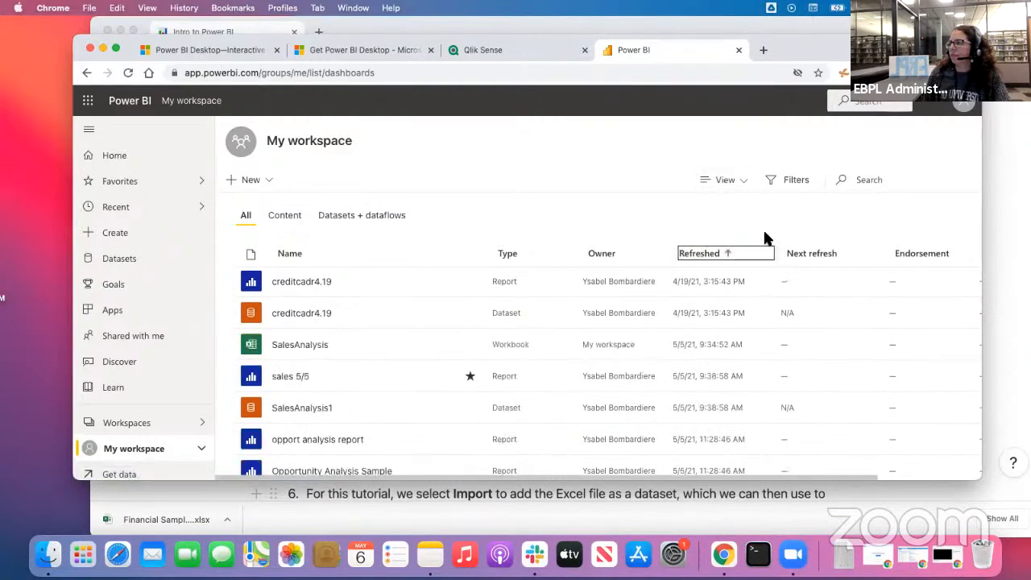
scroll(735, 326, "down", 10)
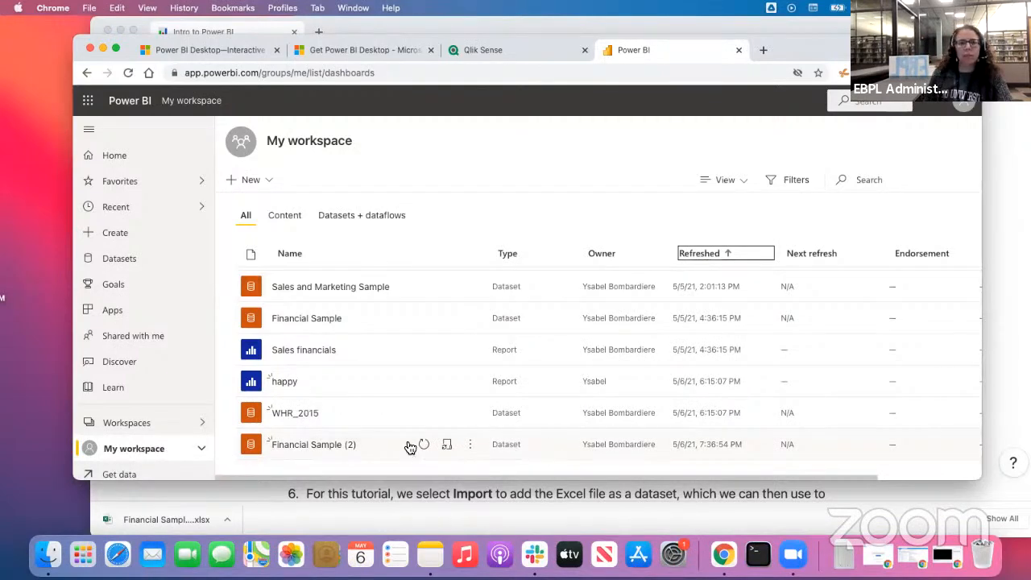
left_click(316, 449)
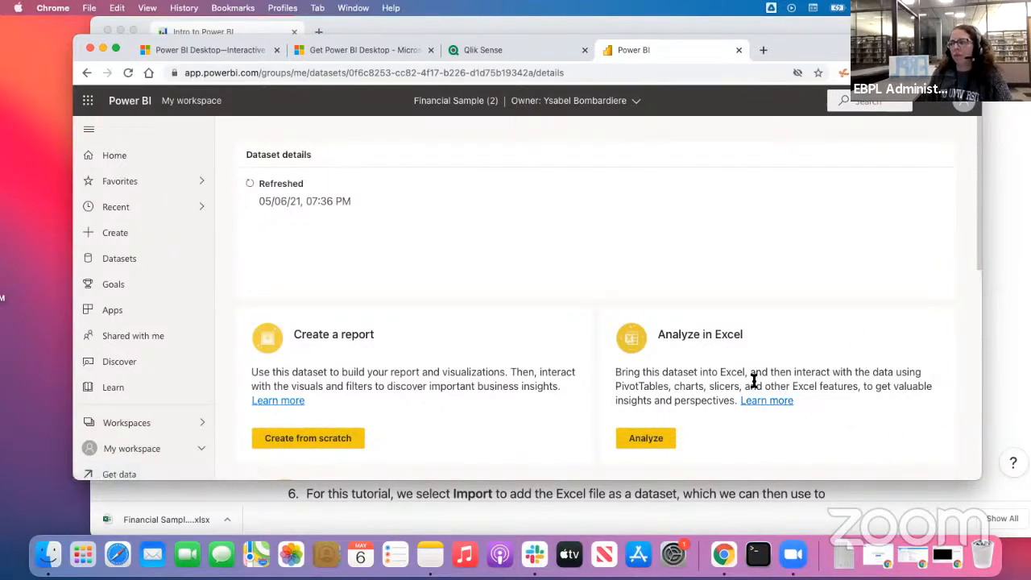
left_click(300, 442)
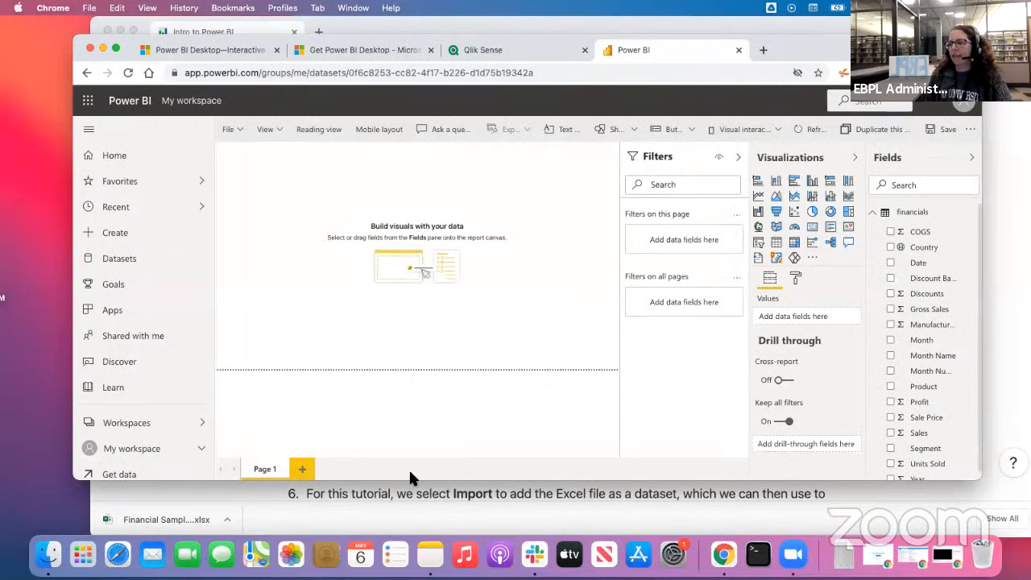
Enlarge the window showing the report editor downward and to both sides so it nearly fills the desktop width
left_click_drag(410, 480, 410, 525)
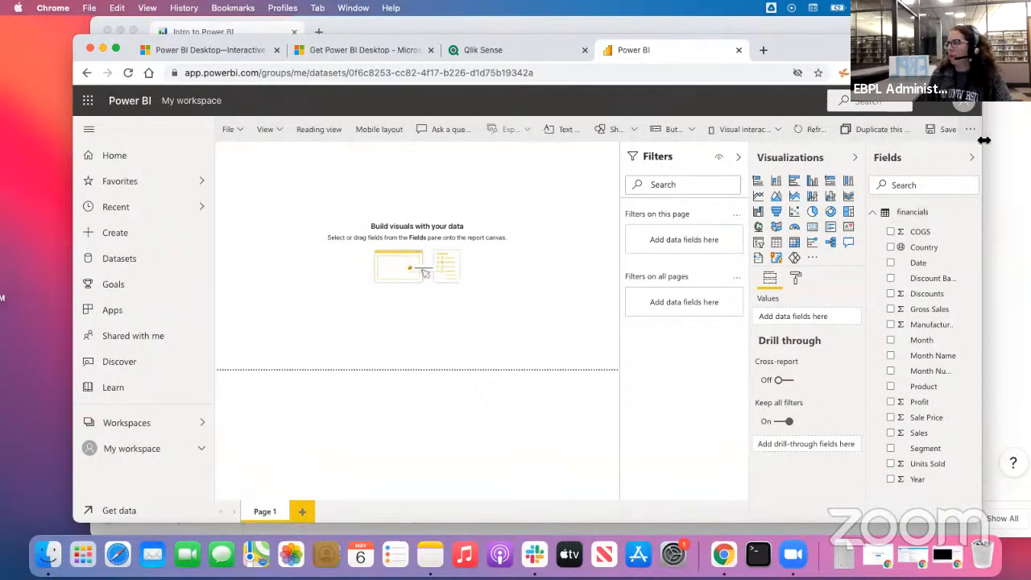
left_click_drag(982, 148, 1025, 148)
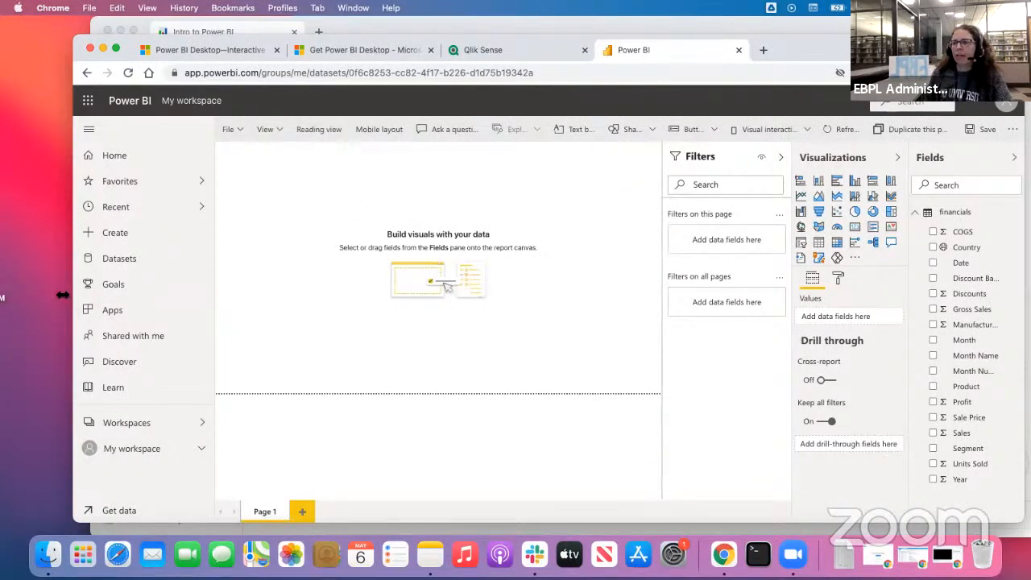
left_click_drag(63, 296, 23, 296)
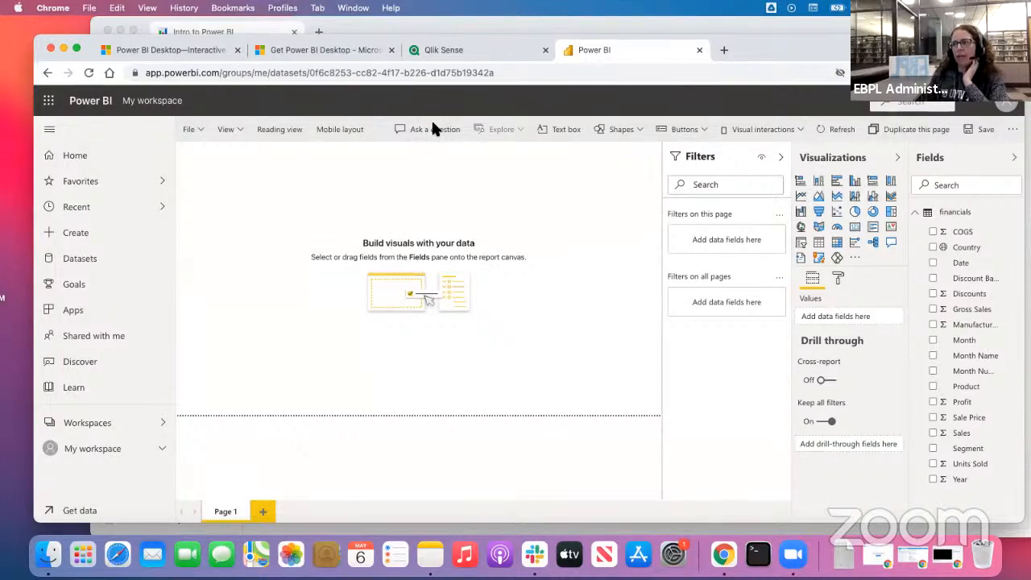
mouse_move(903, 40)
left_mouse_down()
mouse_move(901, 74)
mouse_move(902, 39)
left_mouse_up()
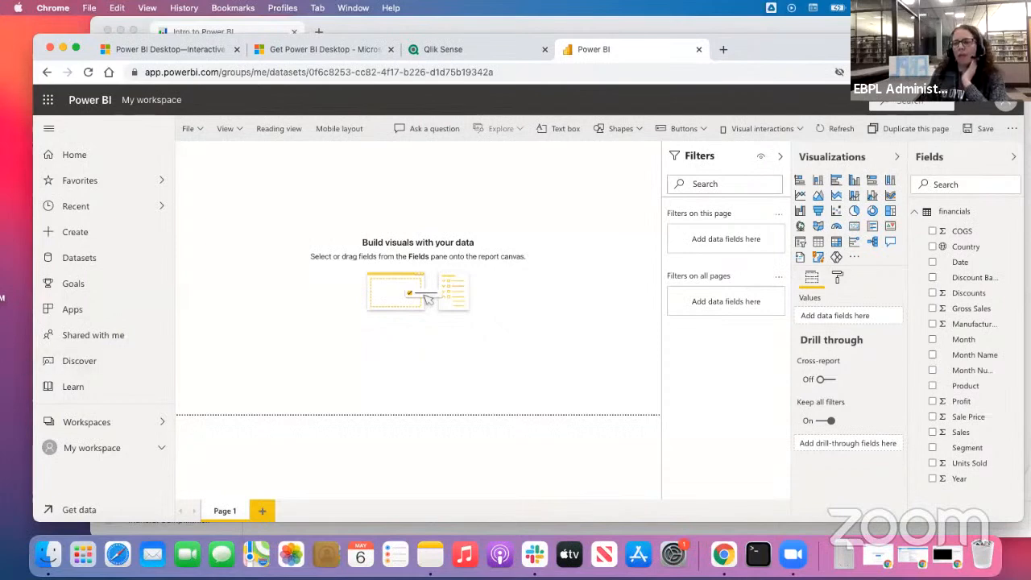
Open the Get Data page and show the available file sources under Create new content
left_click(80, 510)
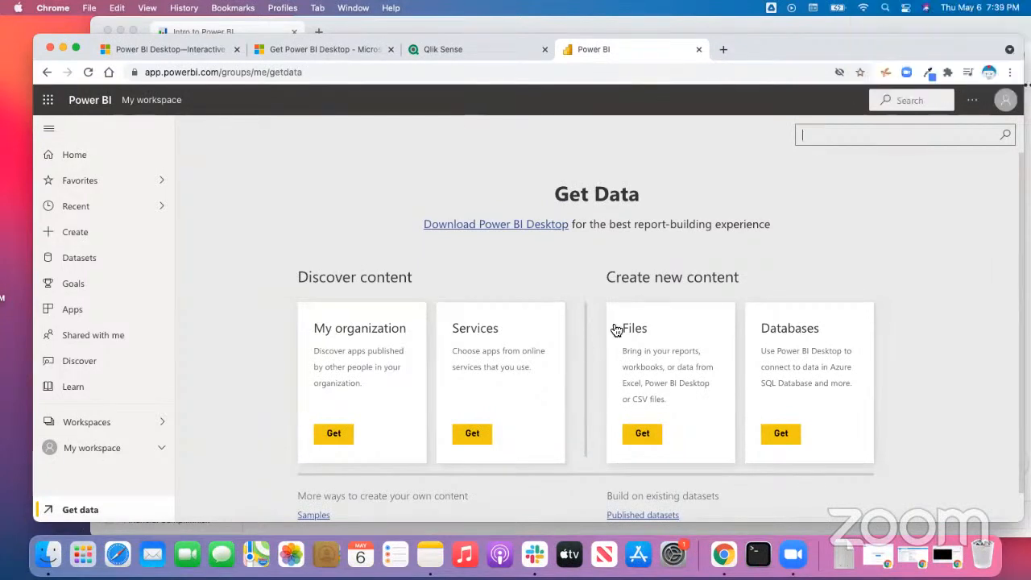
left_click(641, 429)
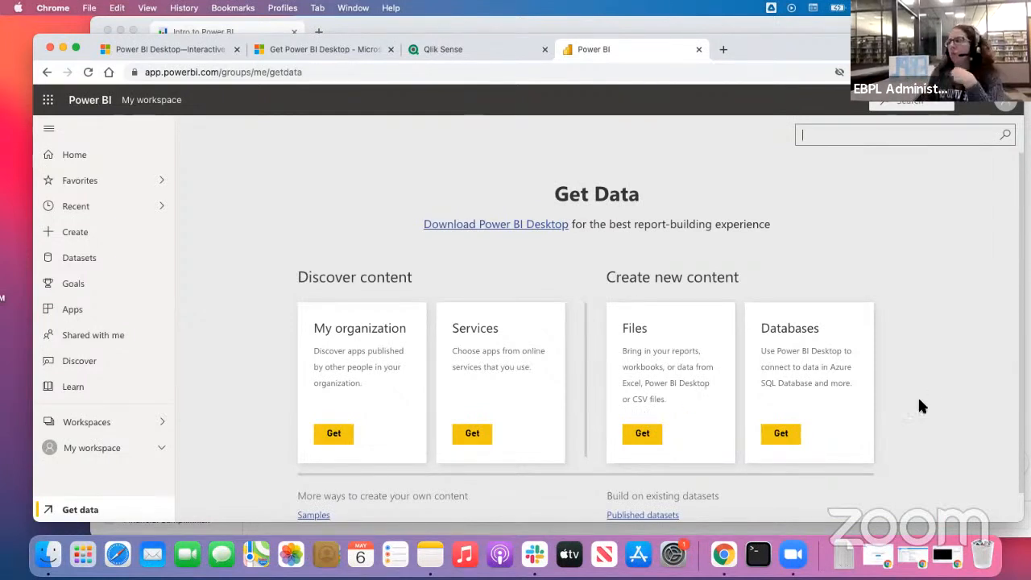
left_click(783, 433)
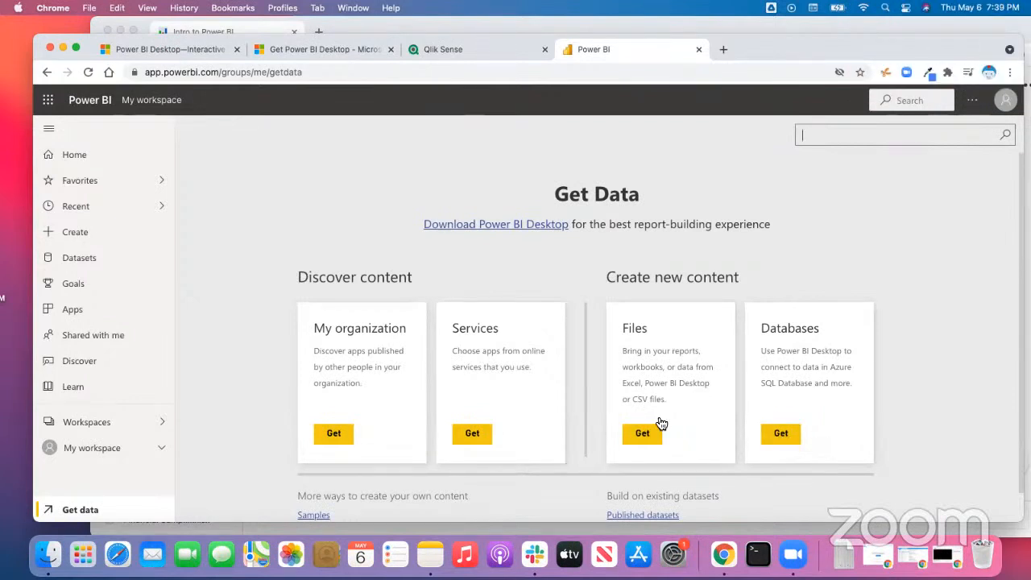
left_click(642, 434)
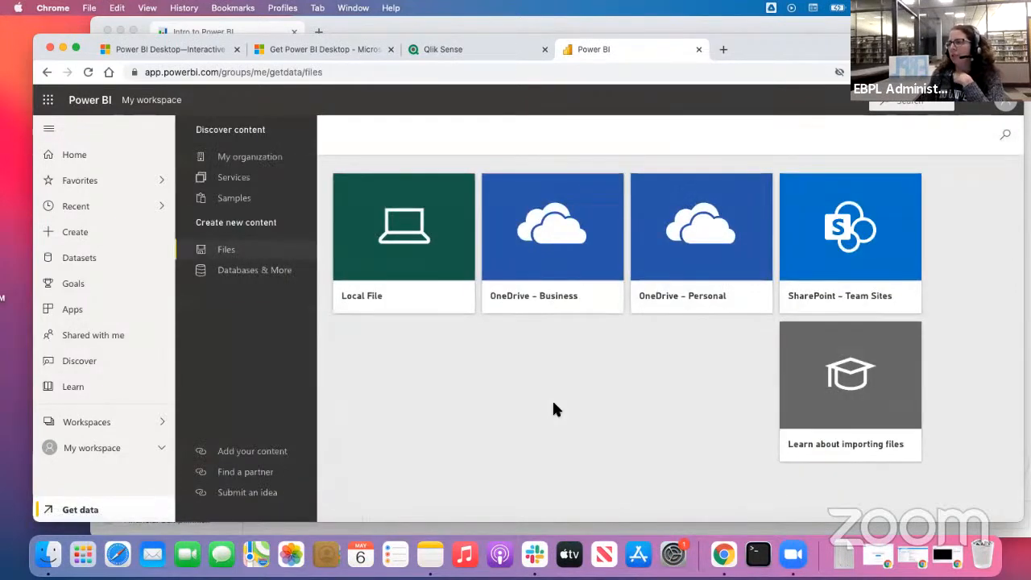
Choose Financial Sample (2).xlsx from the Downloads folder as a local file and view the options for importing or uploading the workbook
left_click(413, 256)
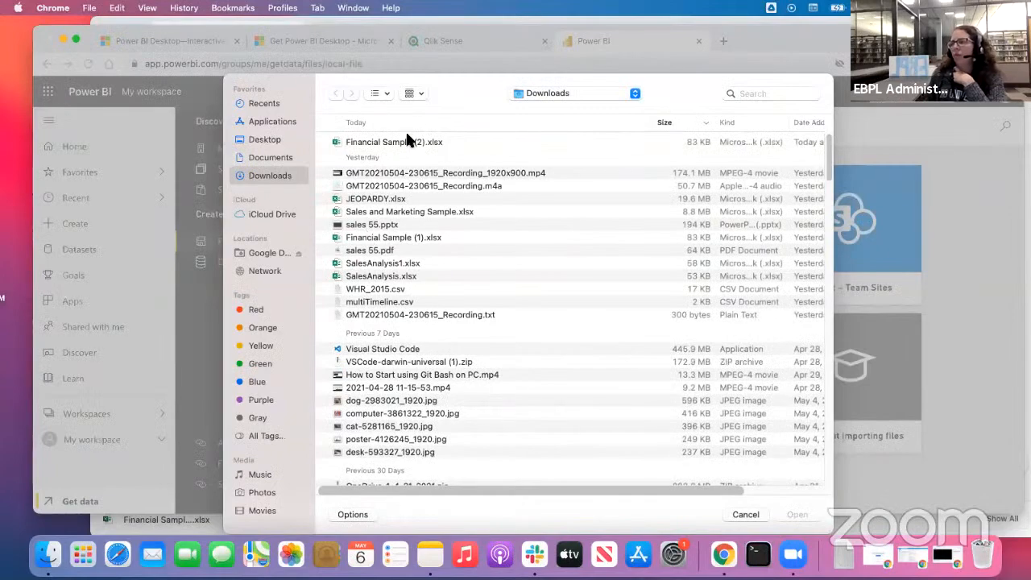
left_click(410, 143)
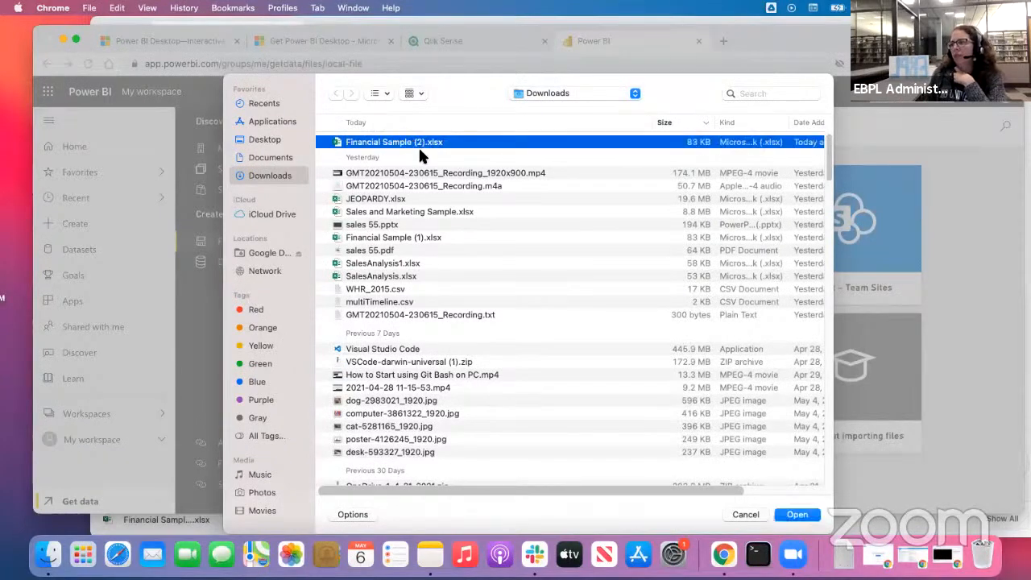
left_click(799, 515)
scroll(590, 326, "down", 1)
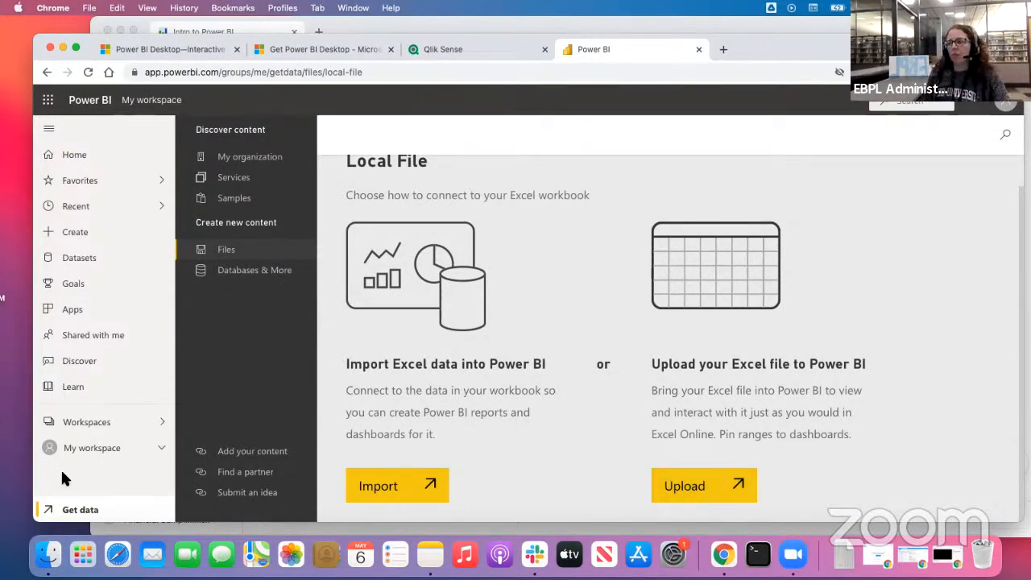
Look through the My workspace list and open the SalesAnalysis workbook
left_click(84, 449)
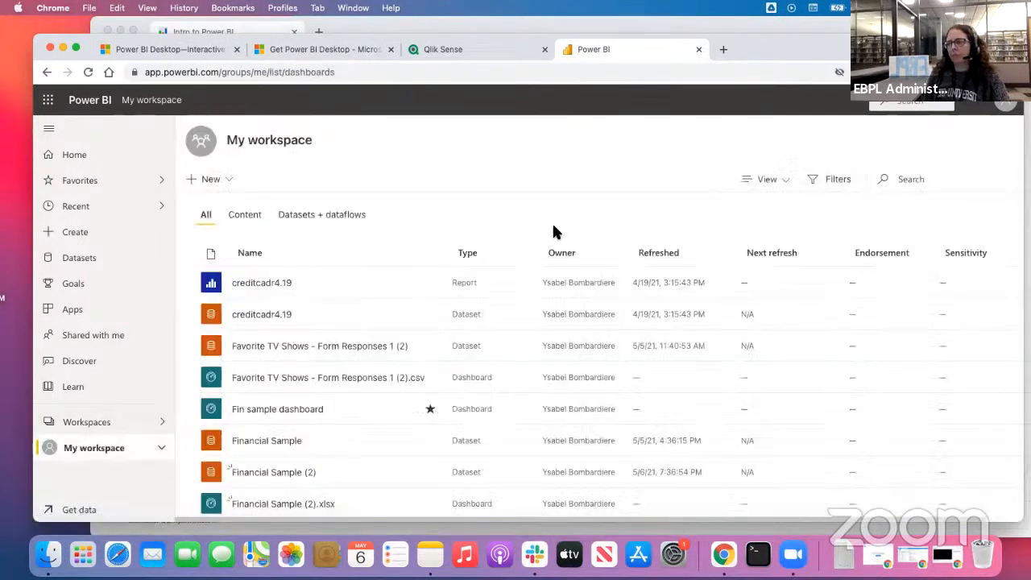
scroll(378, 326, "down", 15)
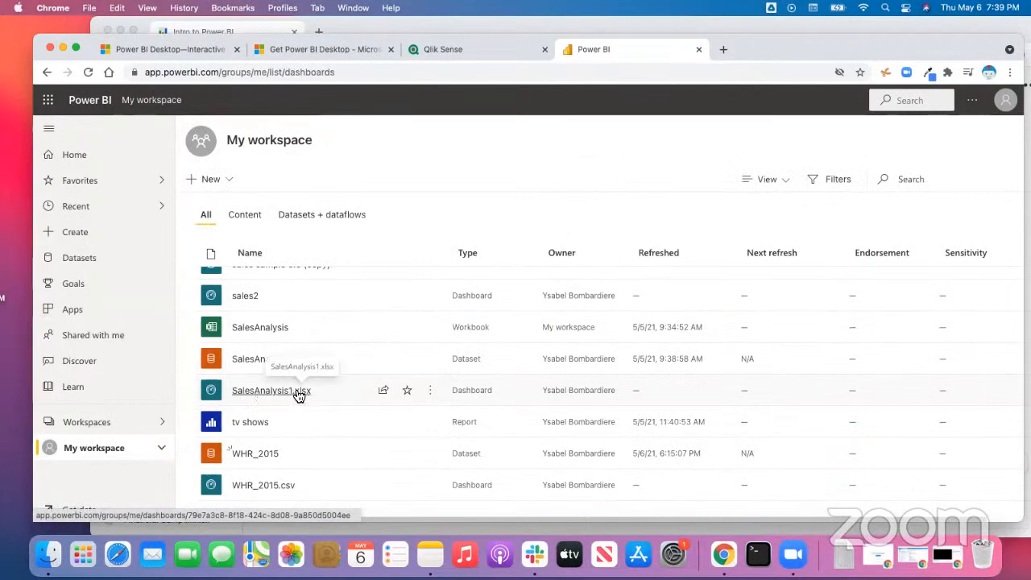
scroll(445, 379, "up", 10)
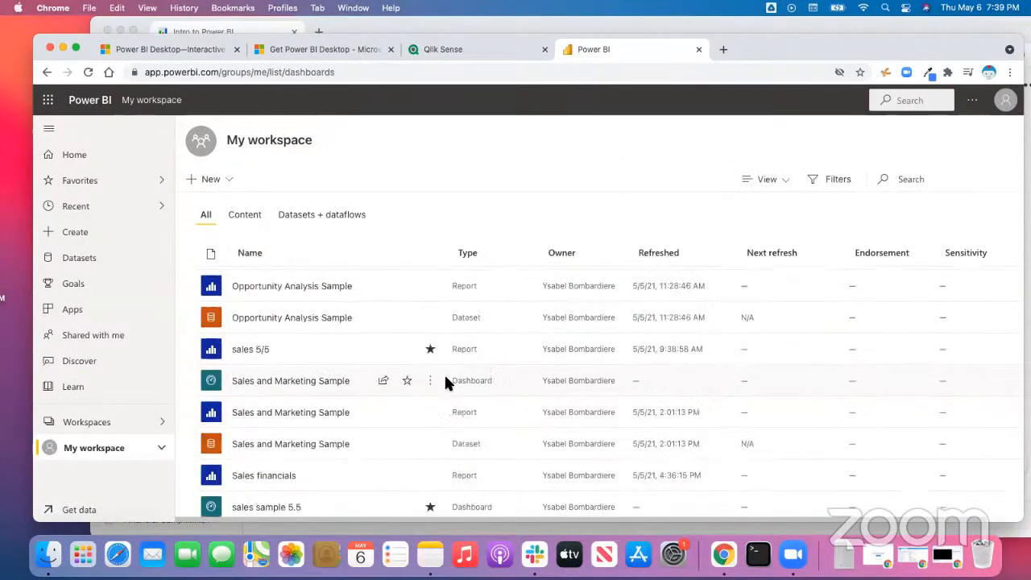
scroll(444, 373, "down", 1)
scroll(444, 372, "up", 5)
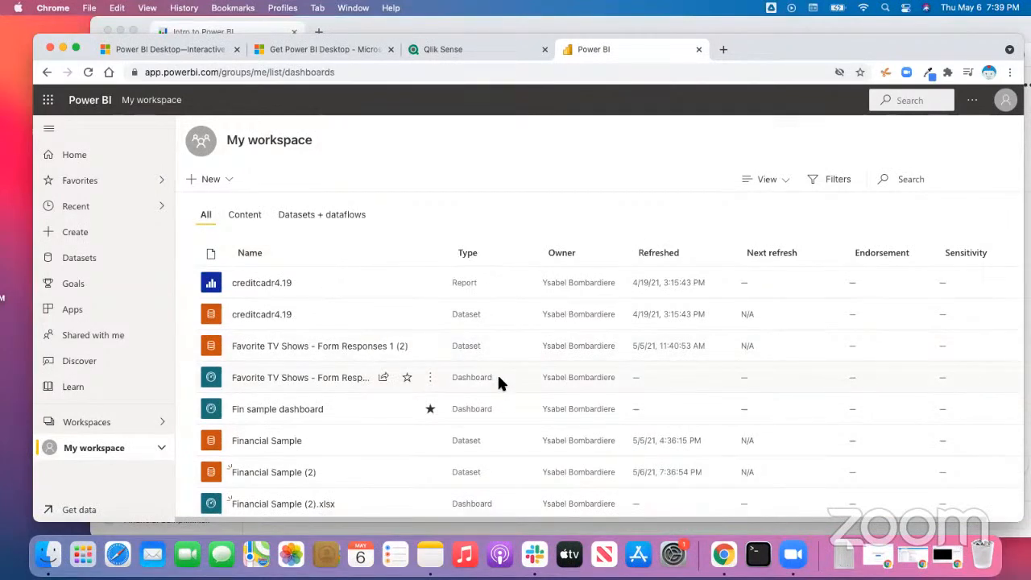
scroll(497, 379, "down", 2)
scroll(497, 382, "down", 10)
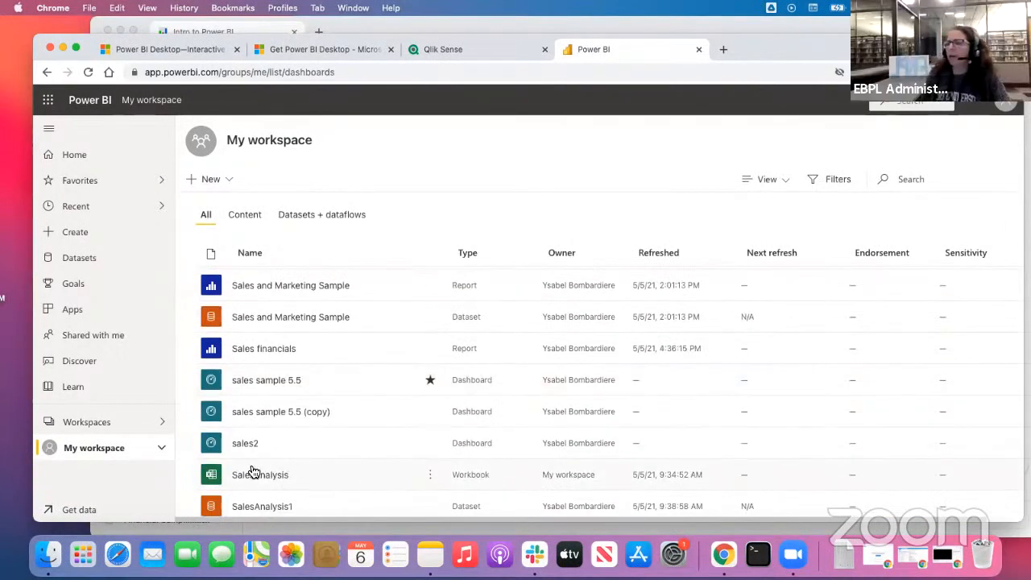
left_click(429, 475)
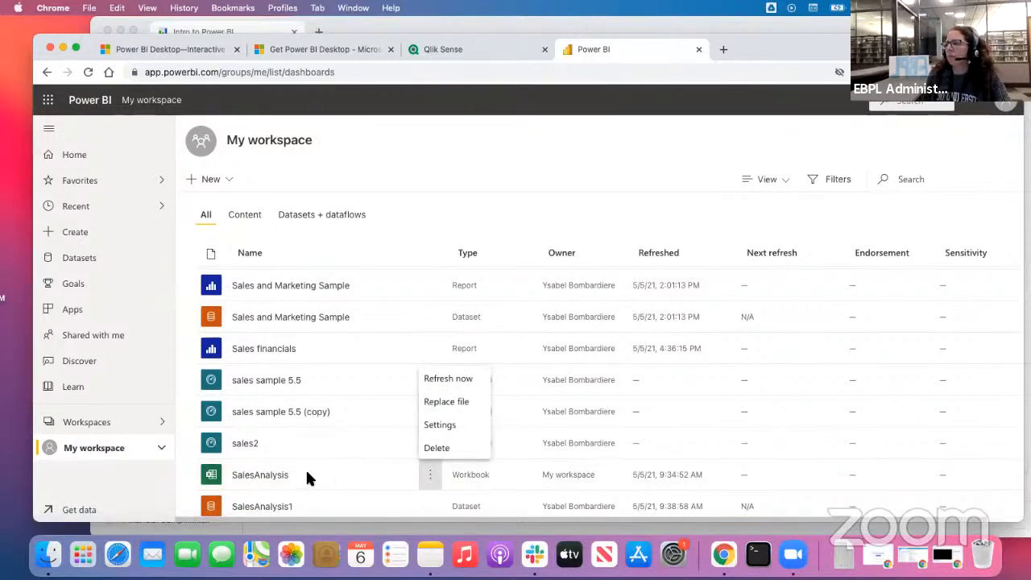
left_click(280, 478)
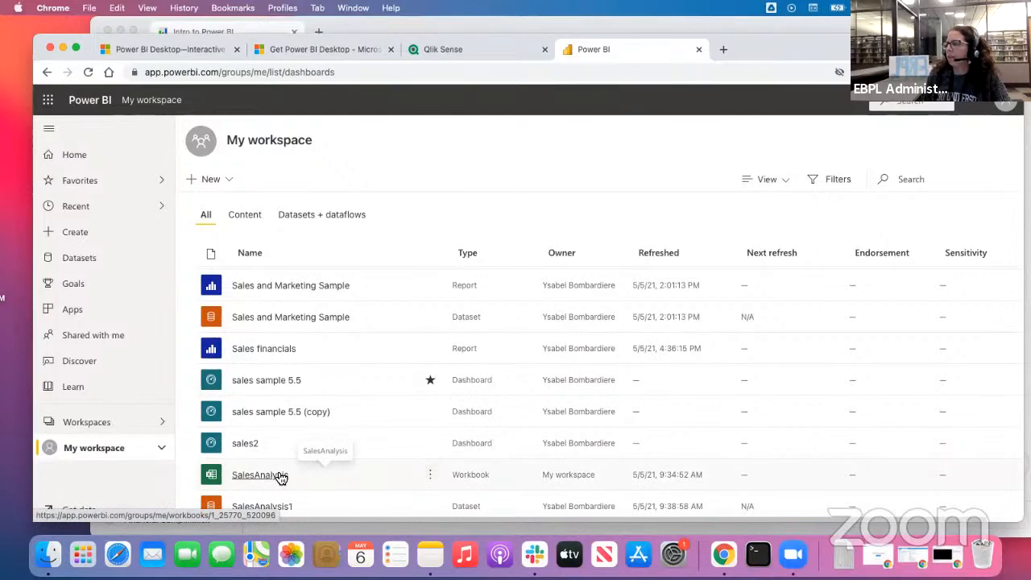
left_click(280, 477)
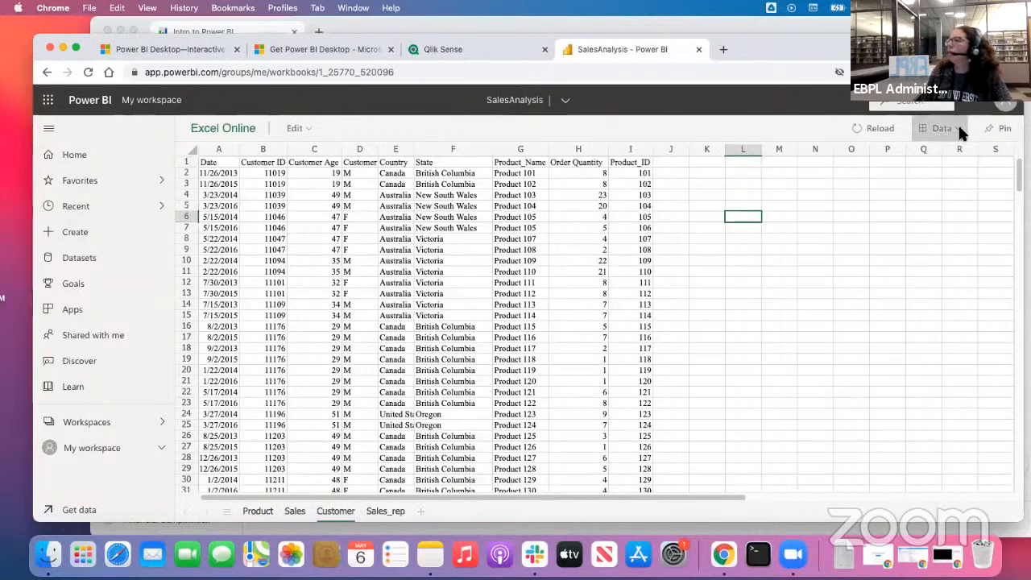
Examine the SalesAnalysis workbook's details and its available data commands
left_click(566, 104)
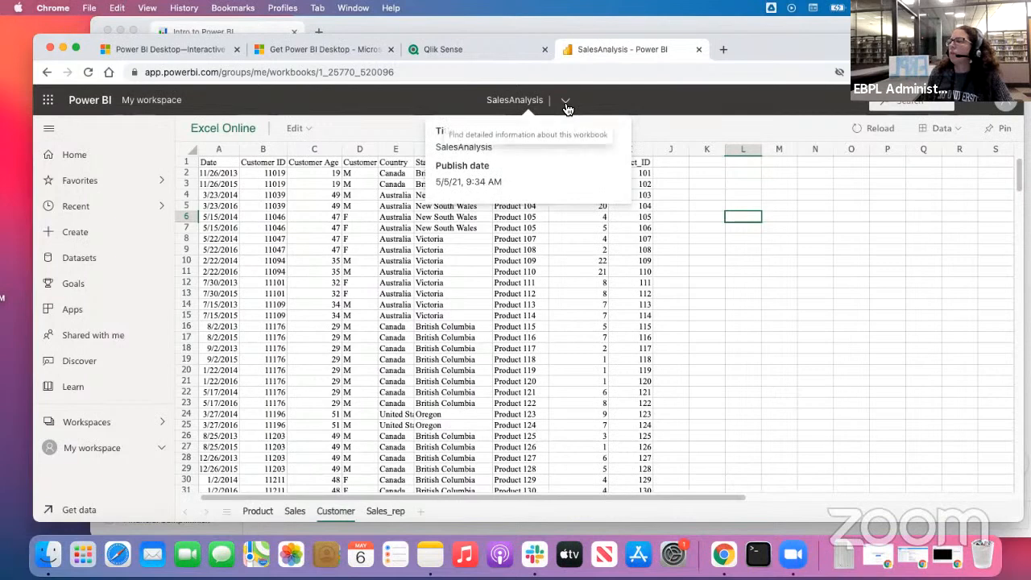
left_click(959, 133)
left_click(851, 272)
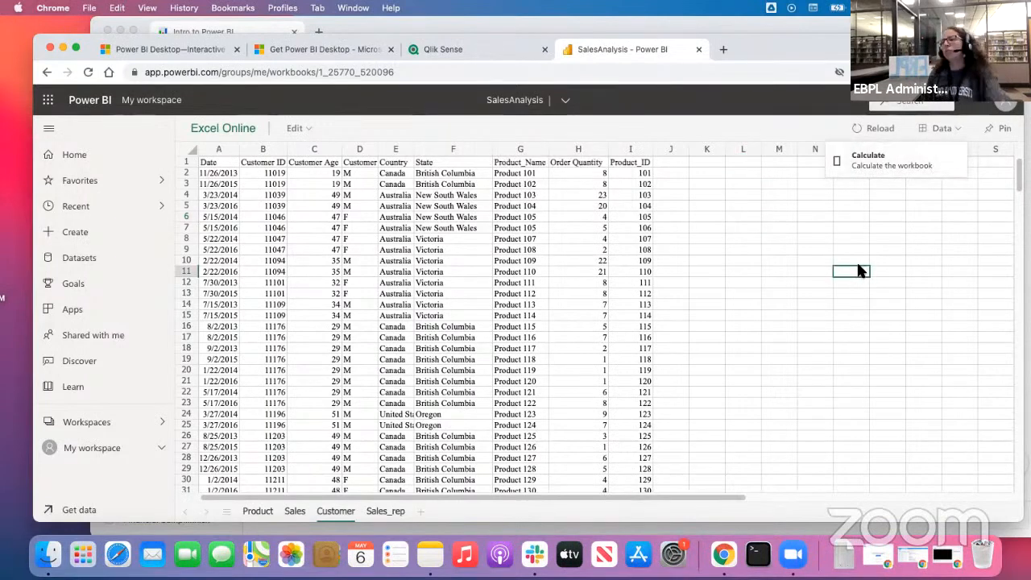
Leave the workbook and request the file sources from the Get Data page
left_click(82, 453)
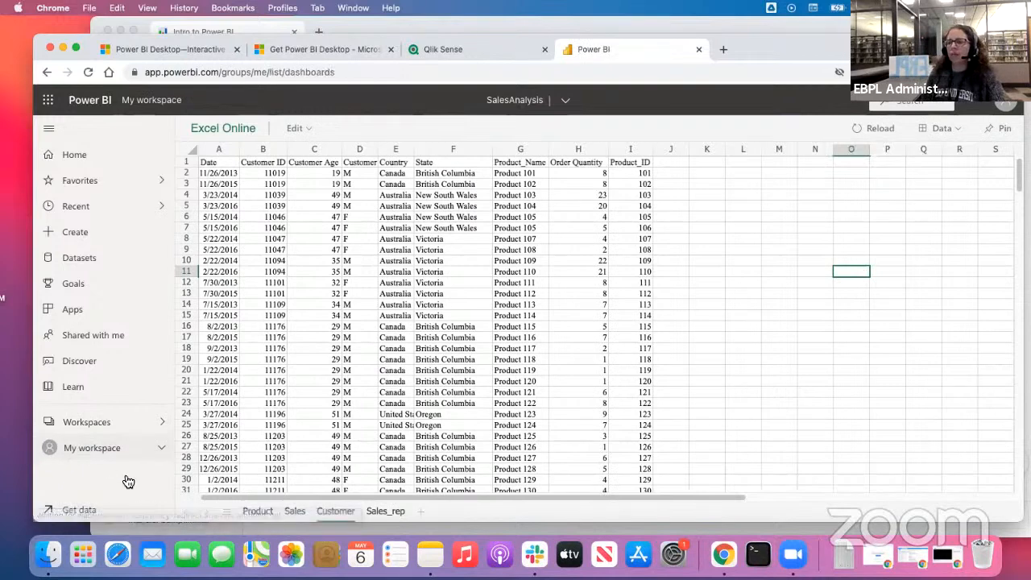
left_click(79, 510)
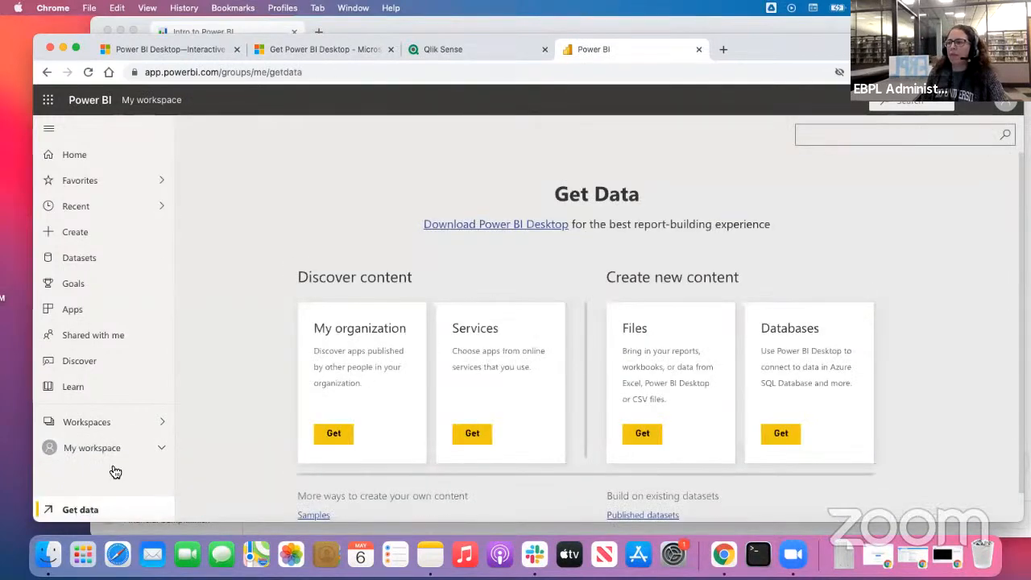
left_click(641, 433)
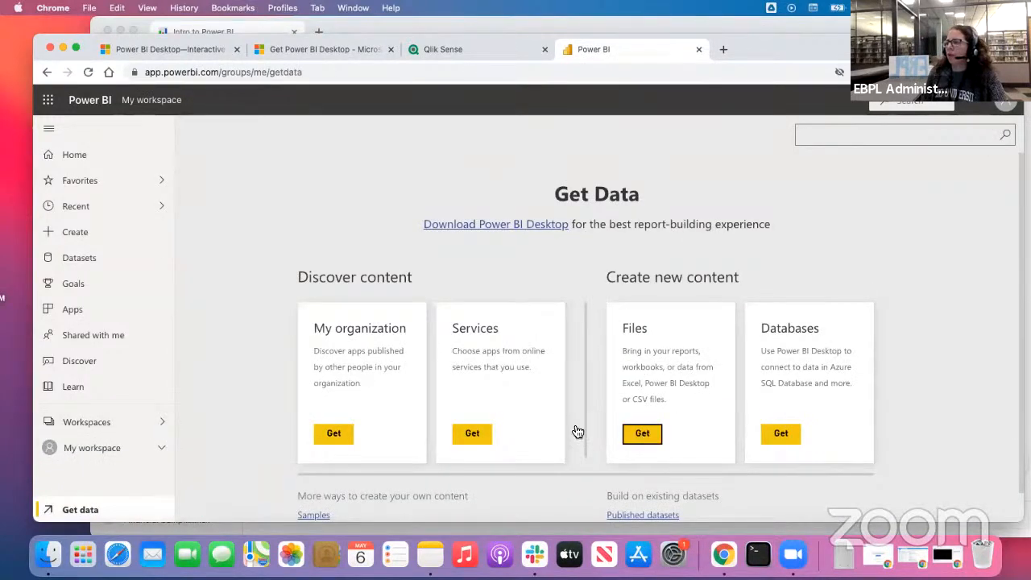
Browse the published datasets available for a new report under This workspace, My datasets and All datasets, and cancel the selection
left_click(84, 236)
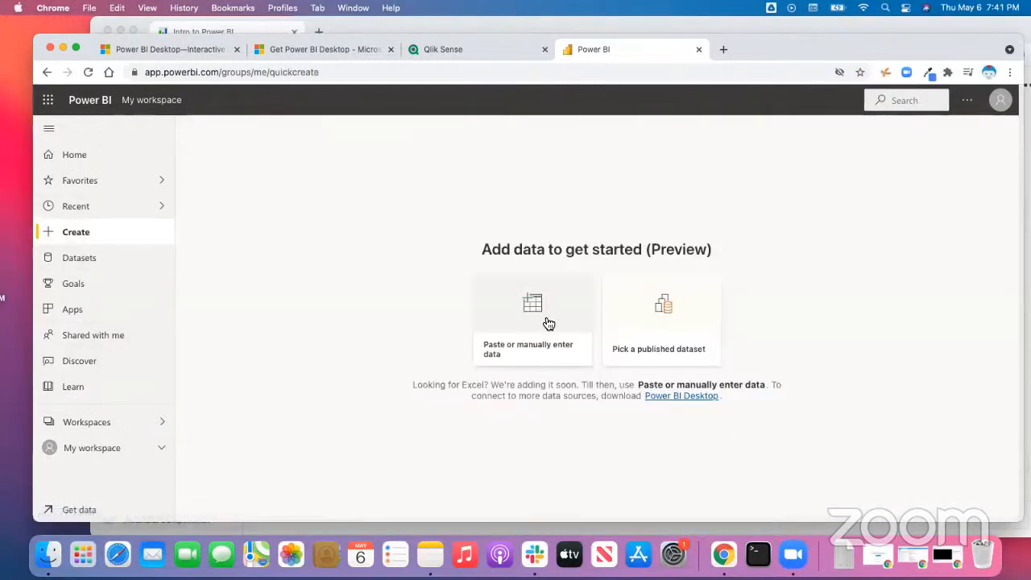
left_click(639, 309)
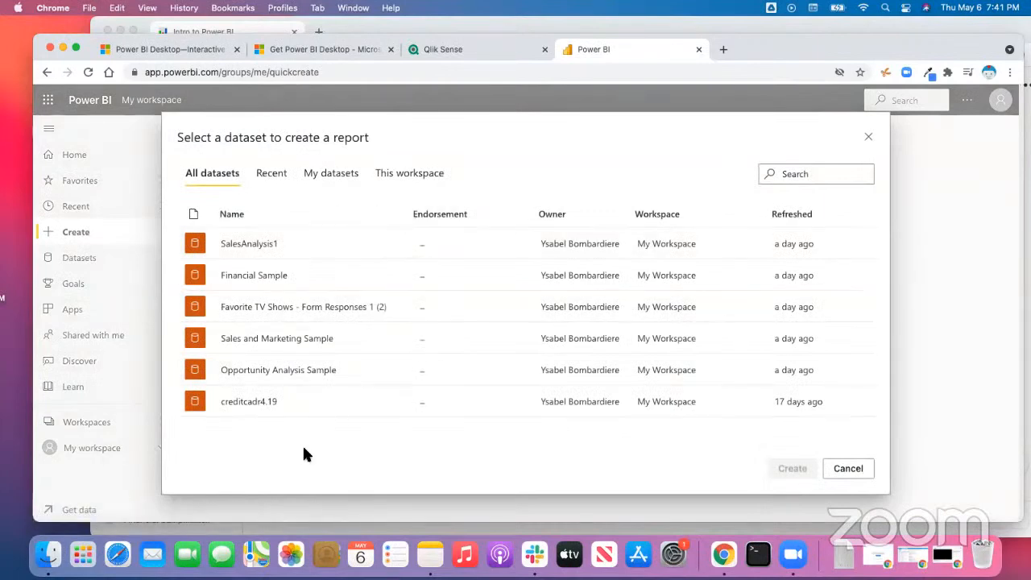
left_click(419, 174)
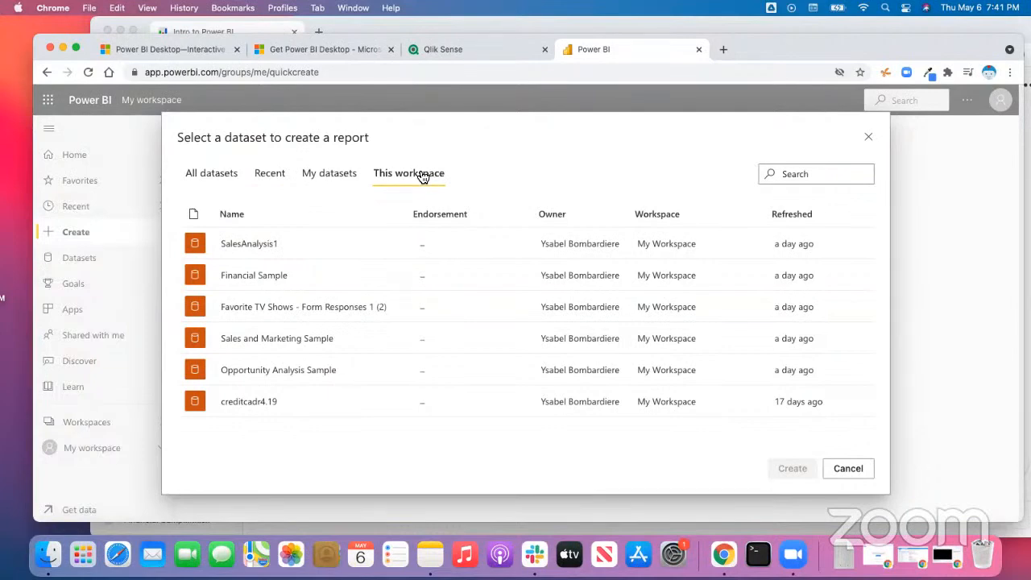
left_click(323, 175)
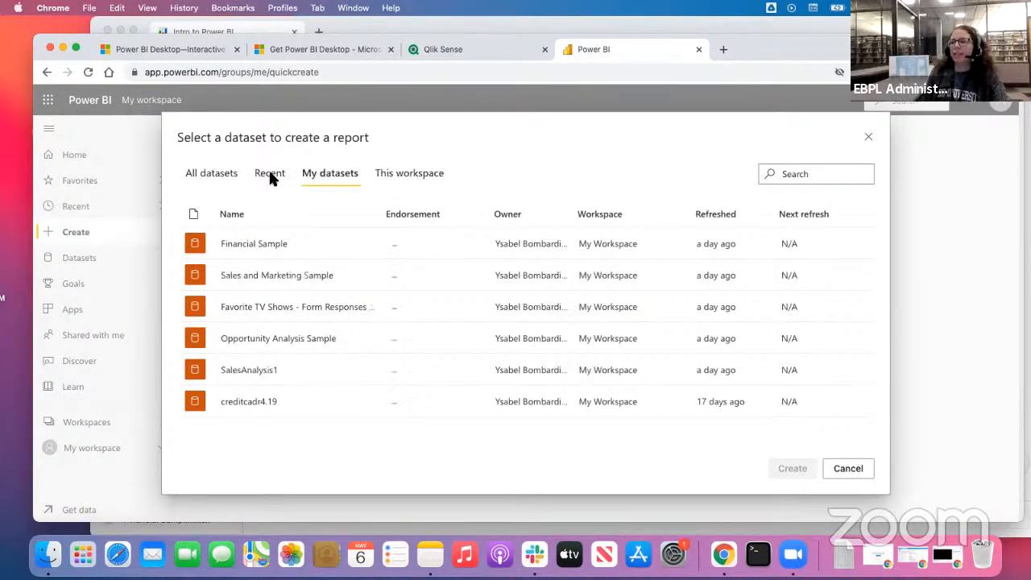
left_click(214, 175)
left_click(432, 176)
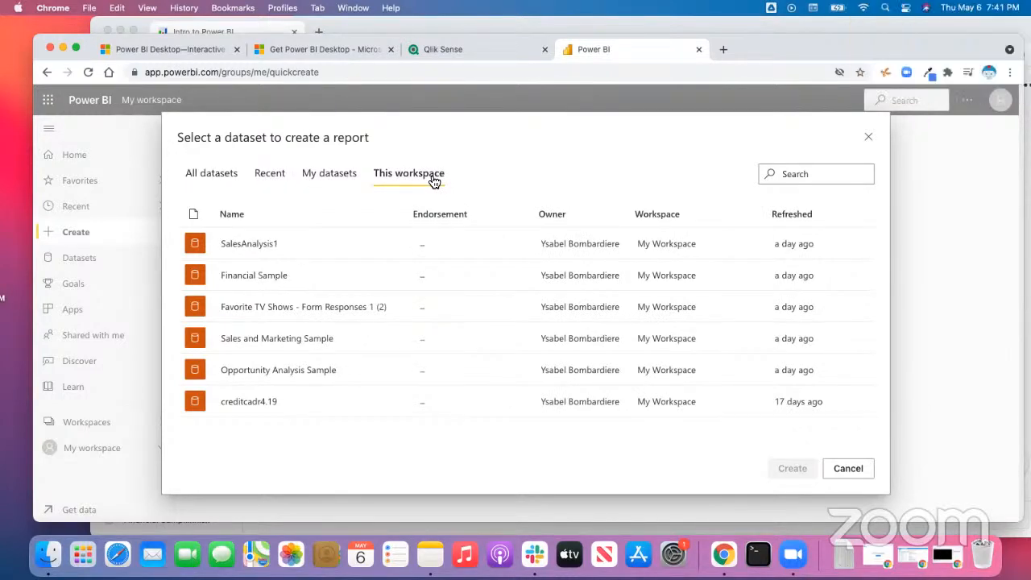
left_click(845, 470)
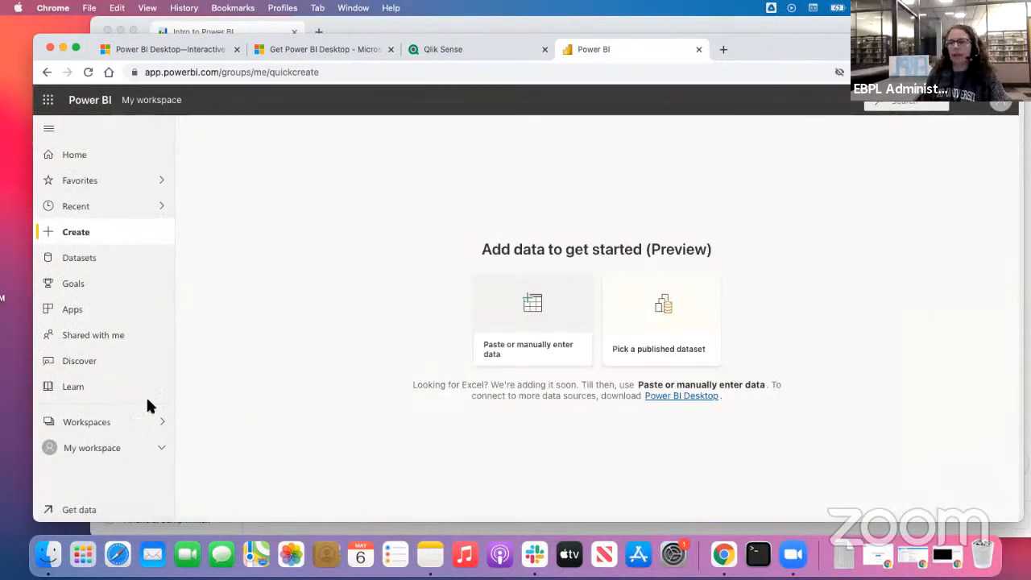
Create a report from the Financial Sample (2) dataset in My workspace
left_click(76, 456)
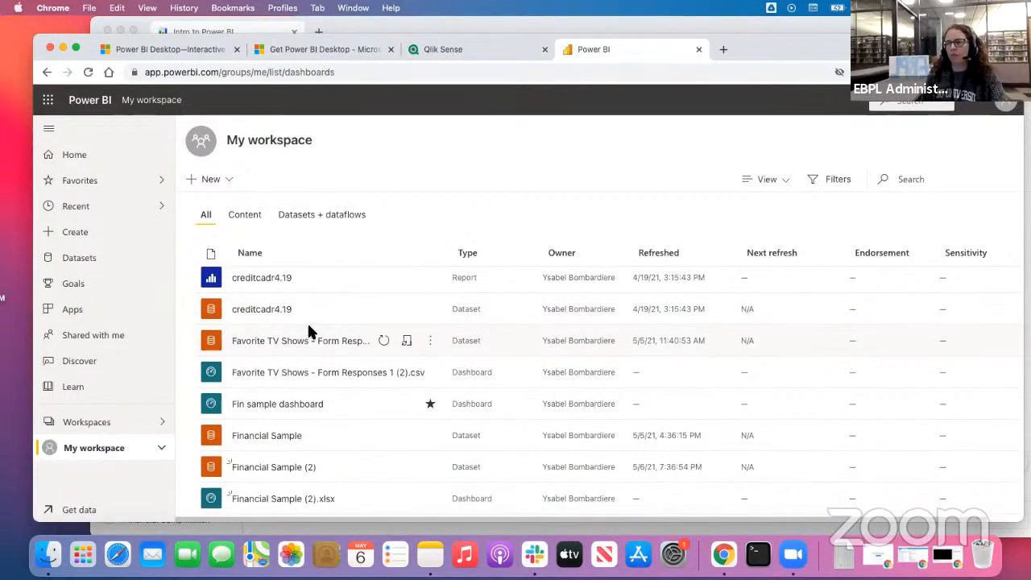
scroll(310, 329, "down", 2)
scroll(313, 333, "down", 3)
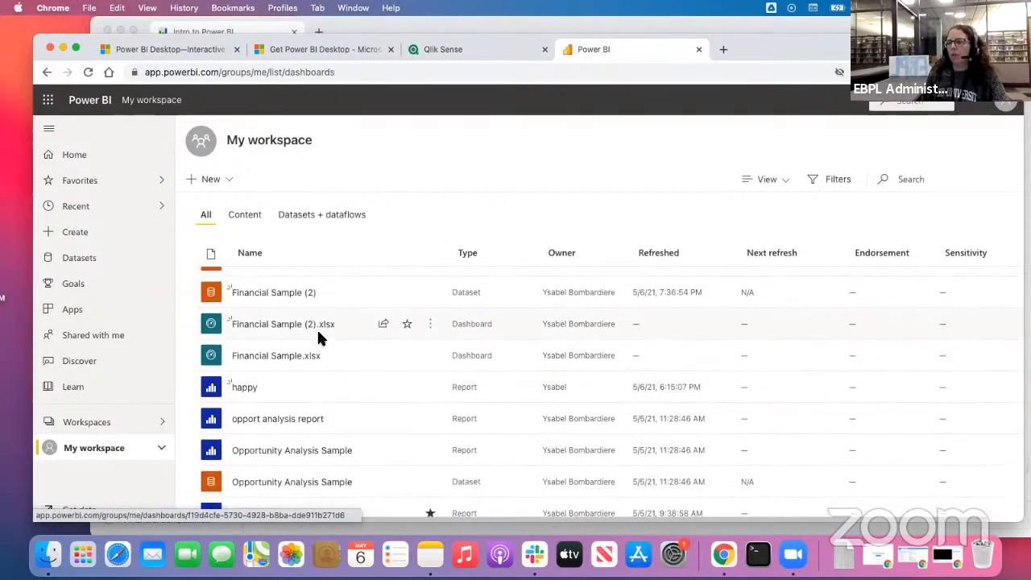
scroll(320, 336, "up", 2)
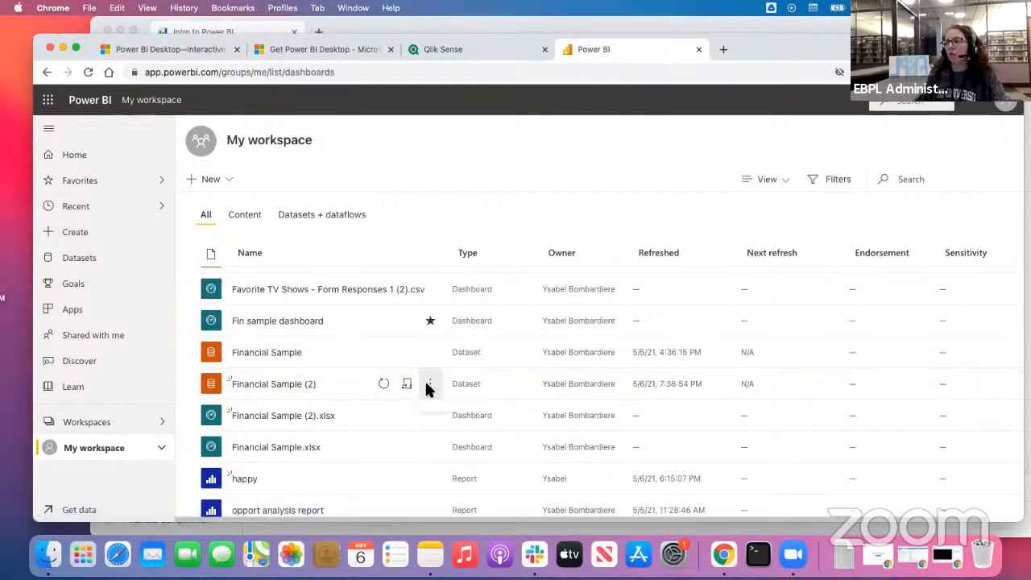
left_click(429, 385)
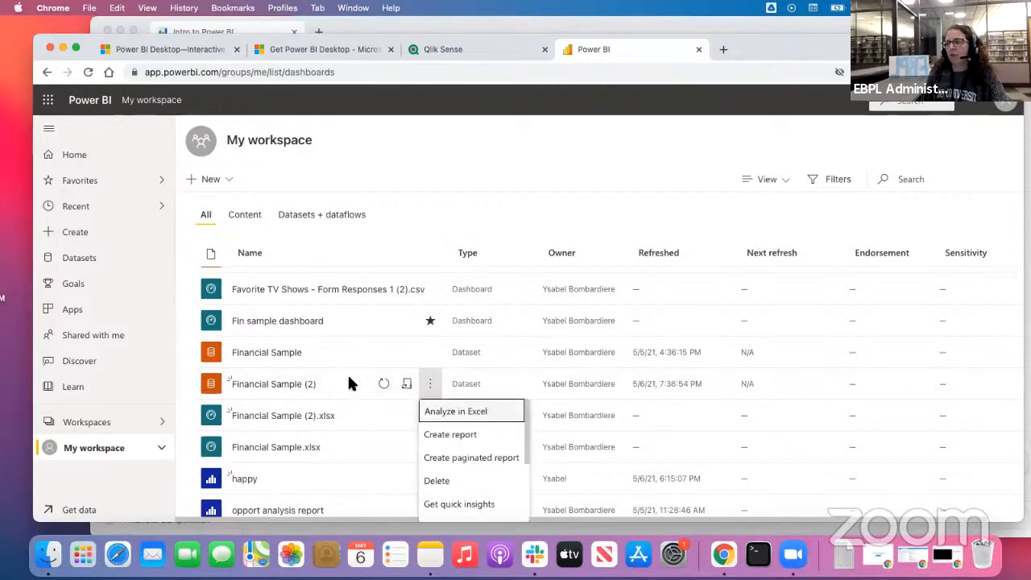
left_click(416, 145)
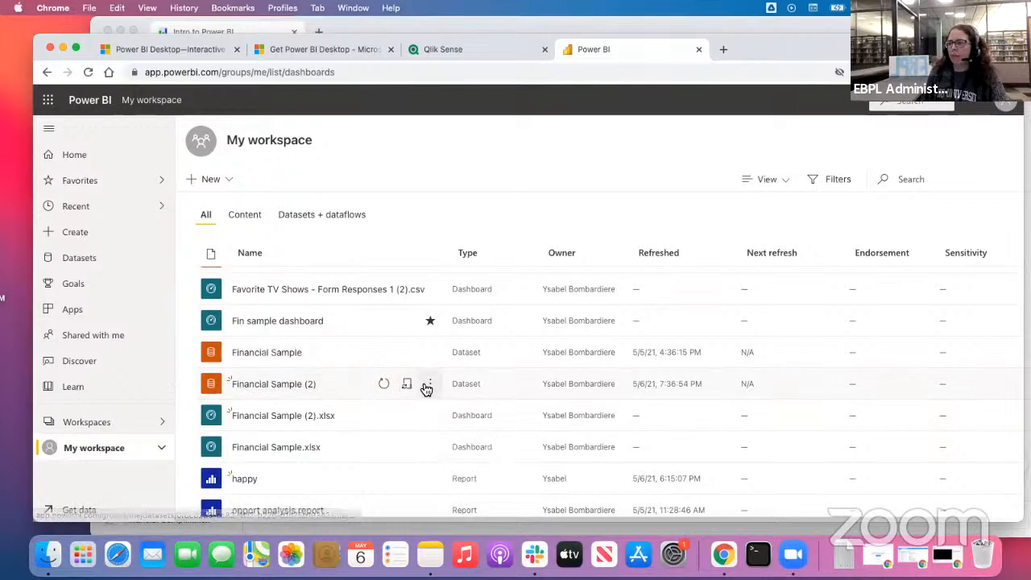
left_click(431, 385)
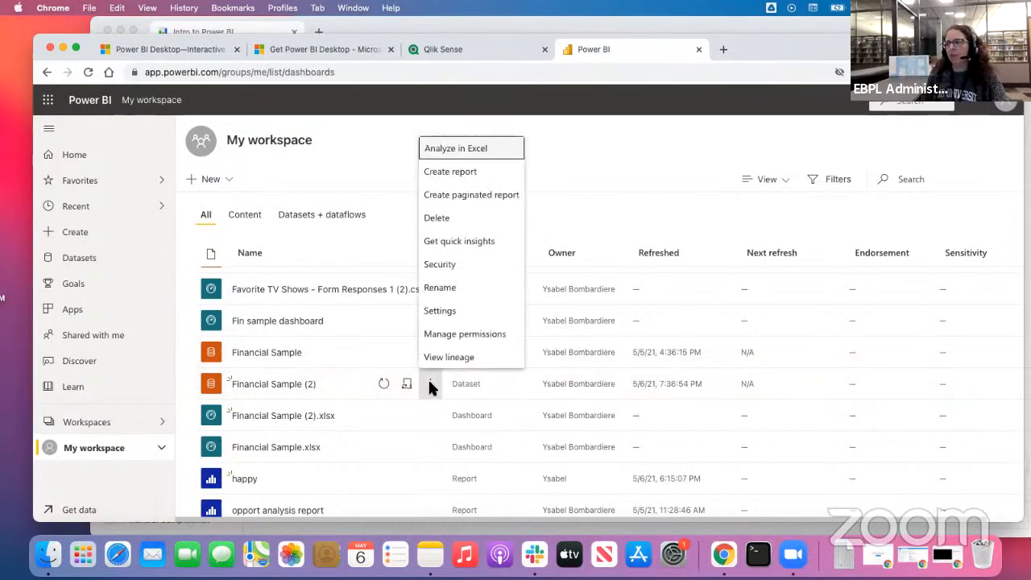
left_click(458, 173)
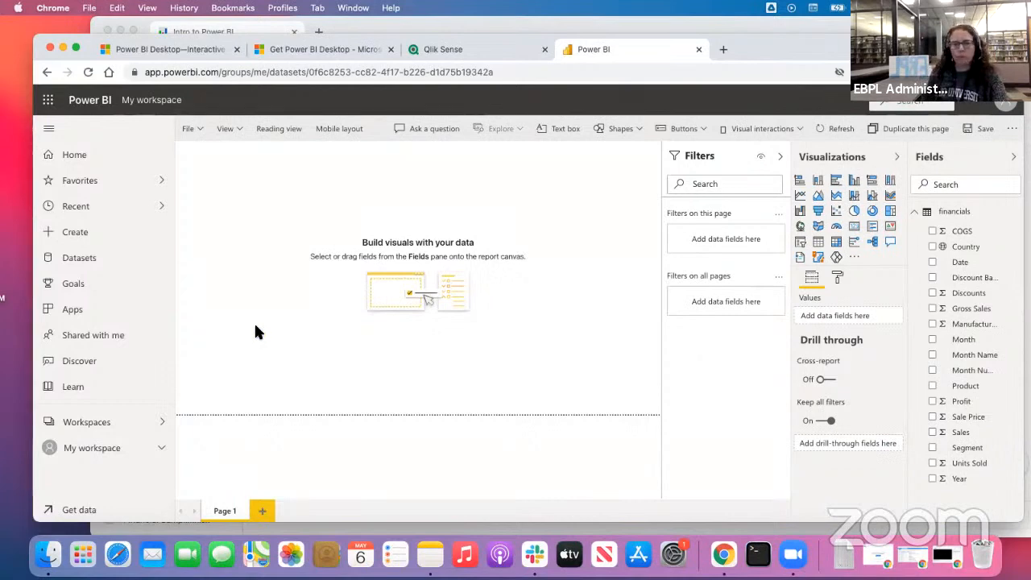
Move and widen the report editor window so the Fields pane shows fully, and collapse the Filters pane
mouse_move(684, 38)
left_mouse_down()
mouse_move(708, 35)
mouse_move(698, 39)
left_mouse_up()
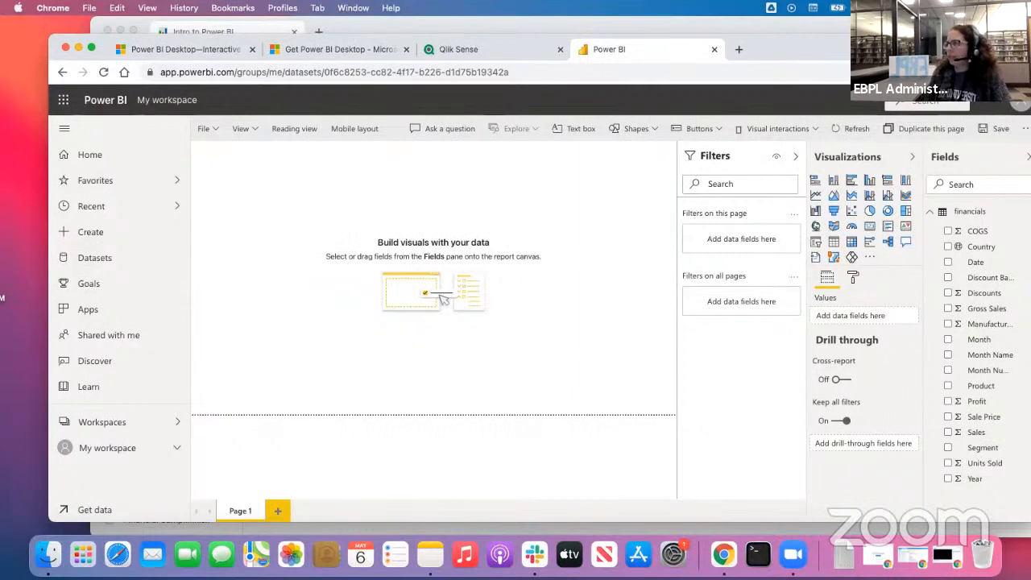
left_click_drag(852, 34, 697, 25)
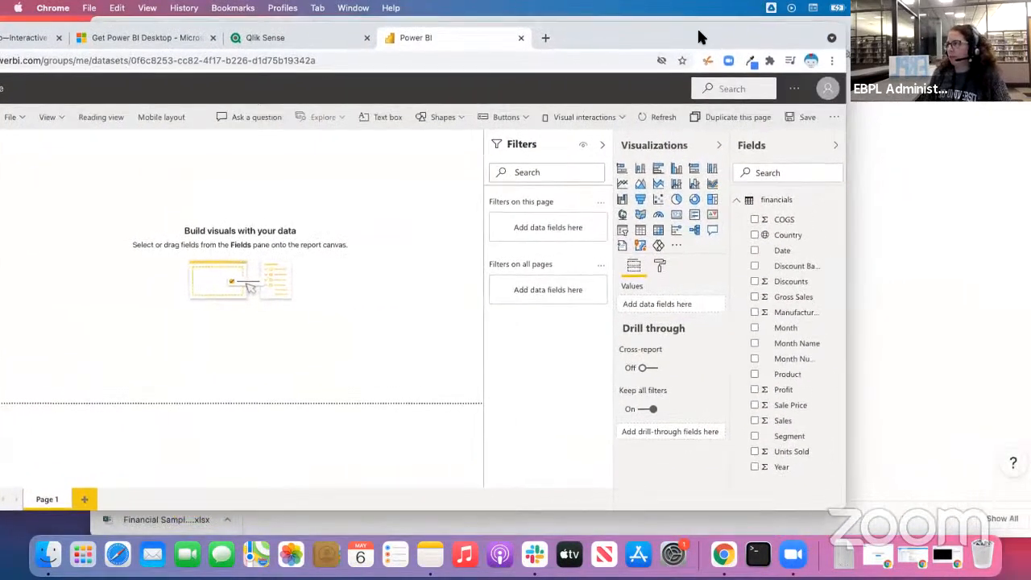
left_click_drag(846, 202, 922, 201)
left_click(678, 148)
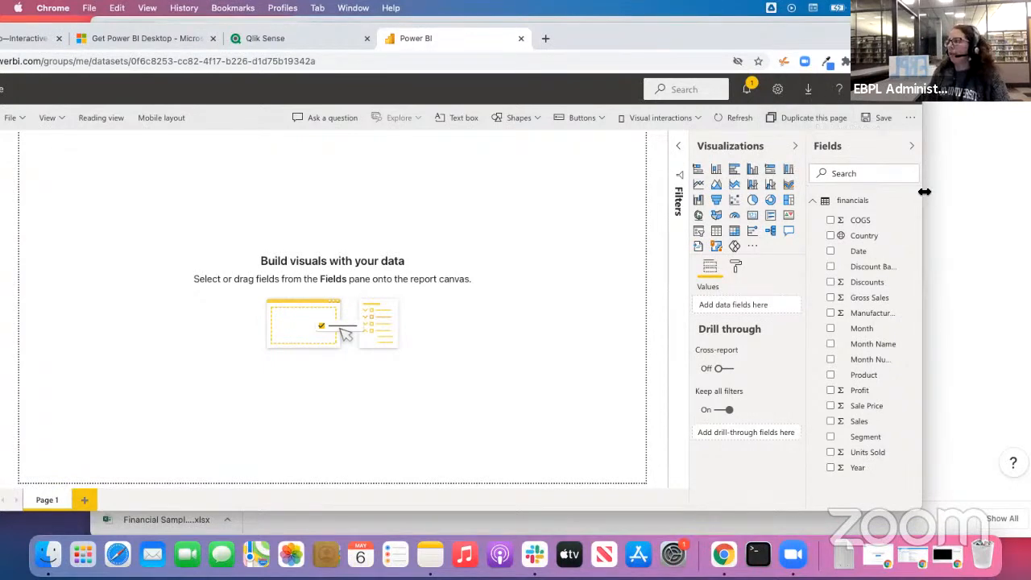
left_click_drag(923, 191, 943, 191)
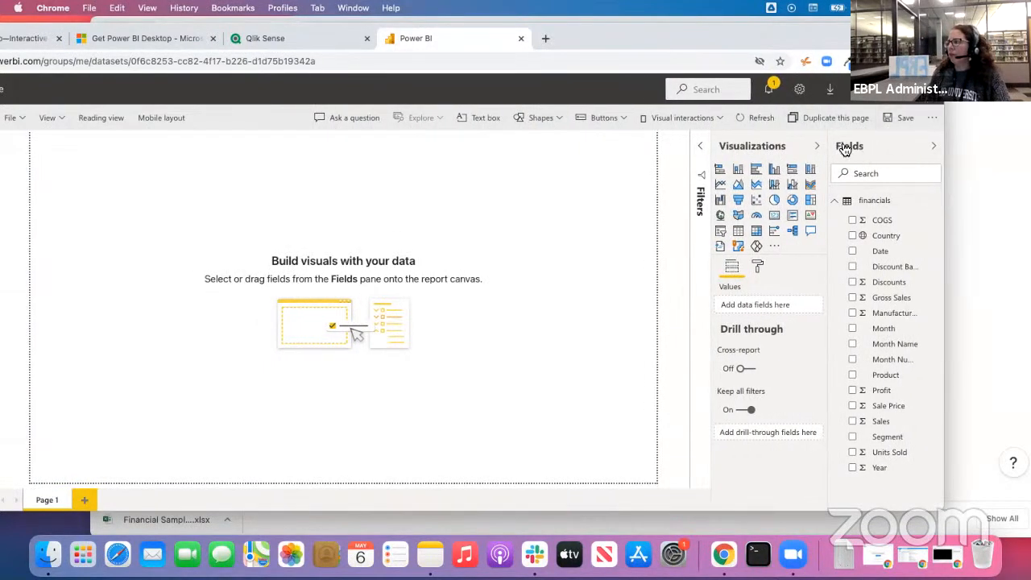
Collapse and re-expand the financials table to examine its list of fields
left_click(836, 202)
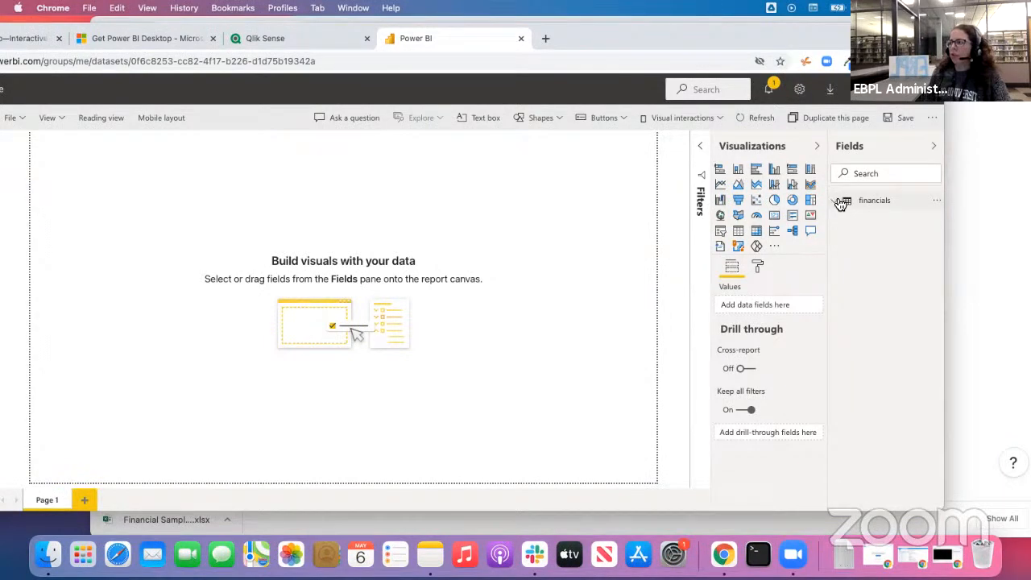
left_click(837, 203)
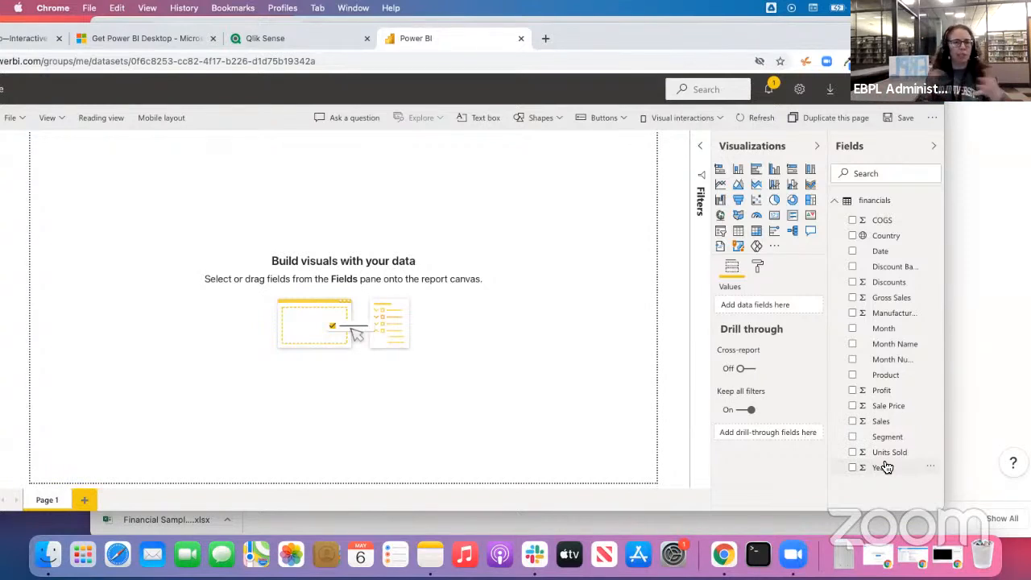
Add the Date field from the financials table to the blank report page as a table visual
left_click_drag(886, 467, 816, 450)
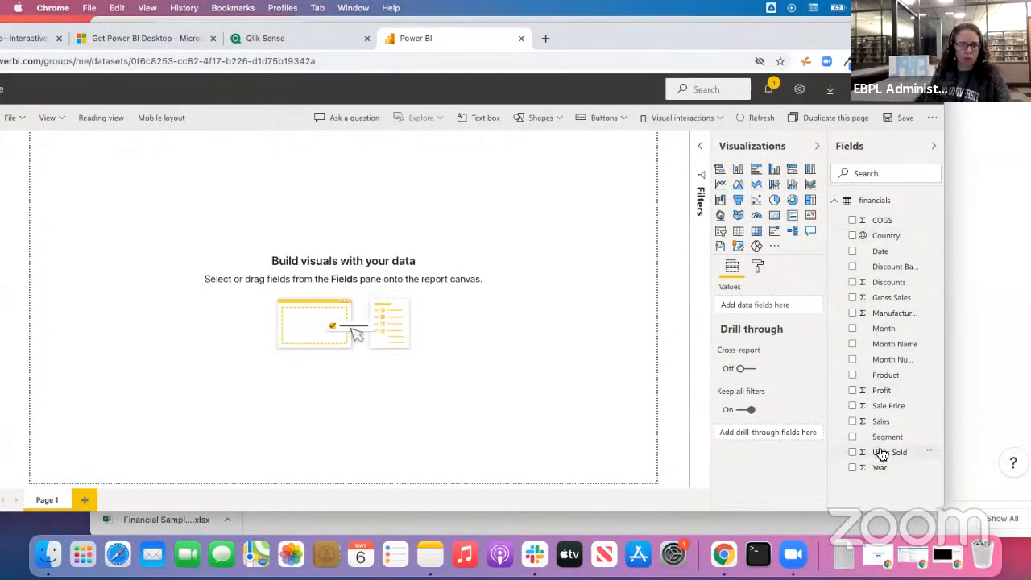
left_click(853, 252)
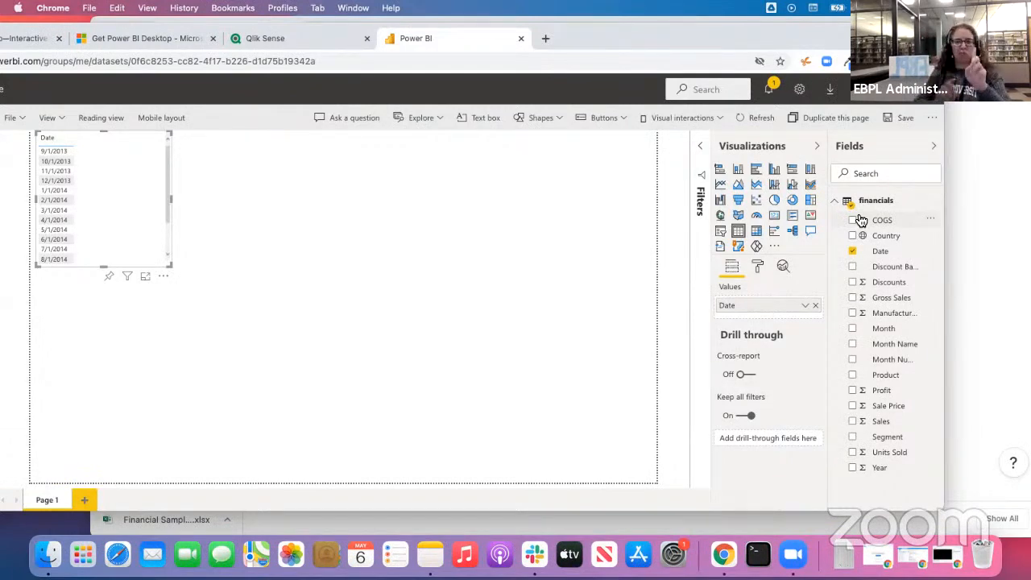
left_click(835, 201)
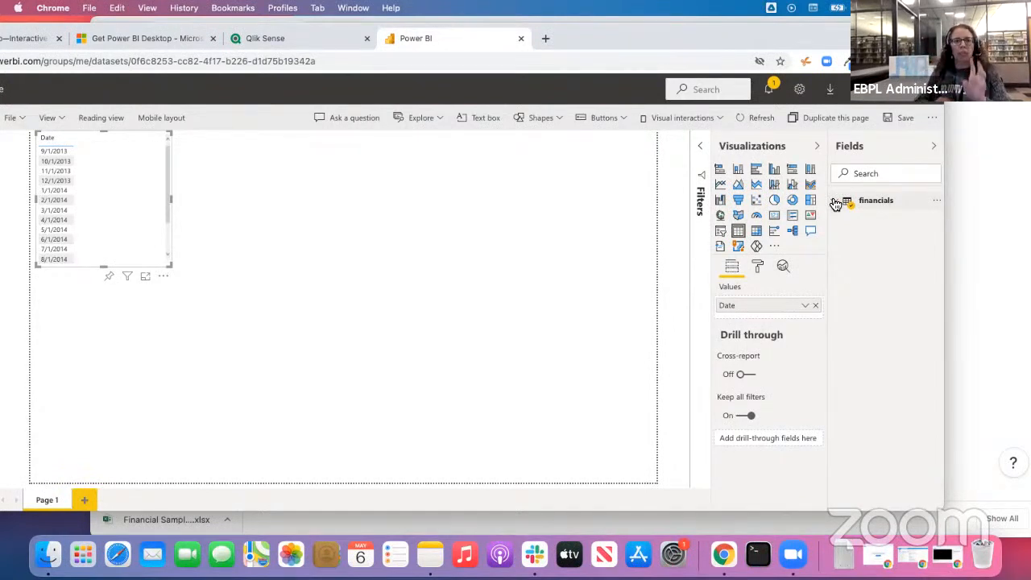
left_click(835, 203)
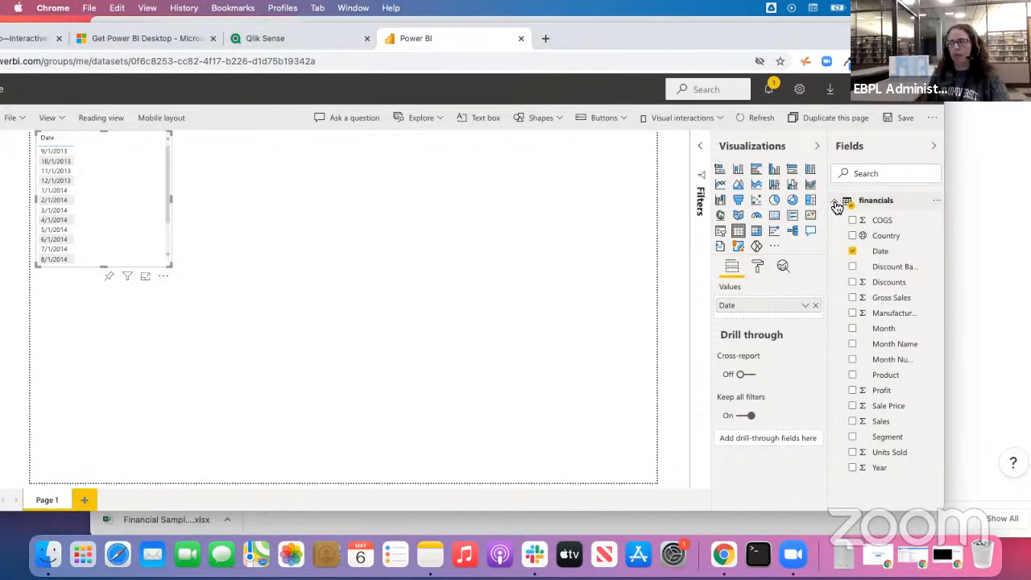
left_click(853, 252)
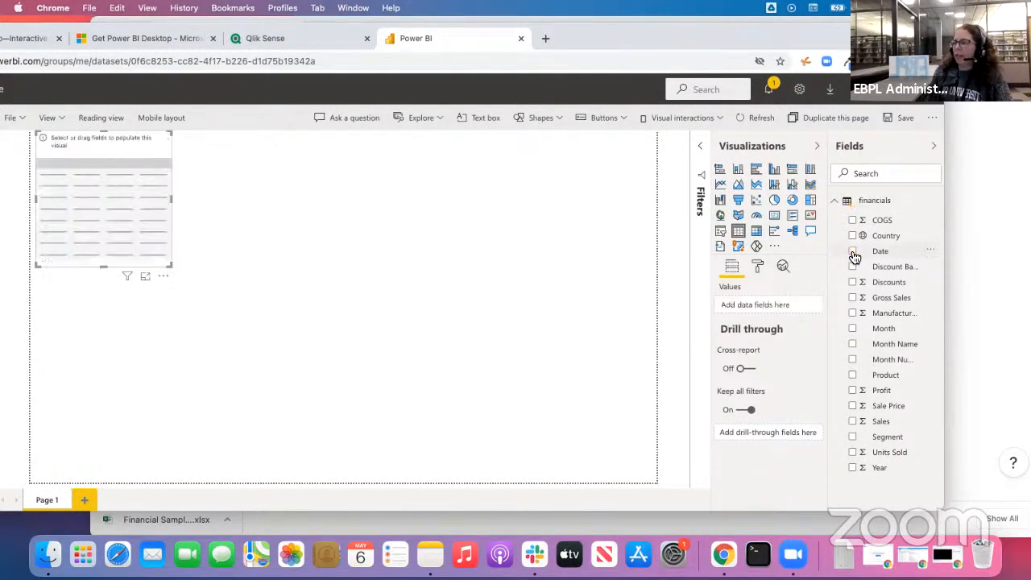
left_click(852, 252)
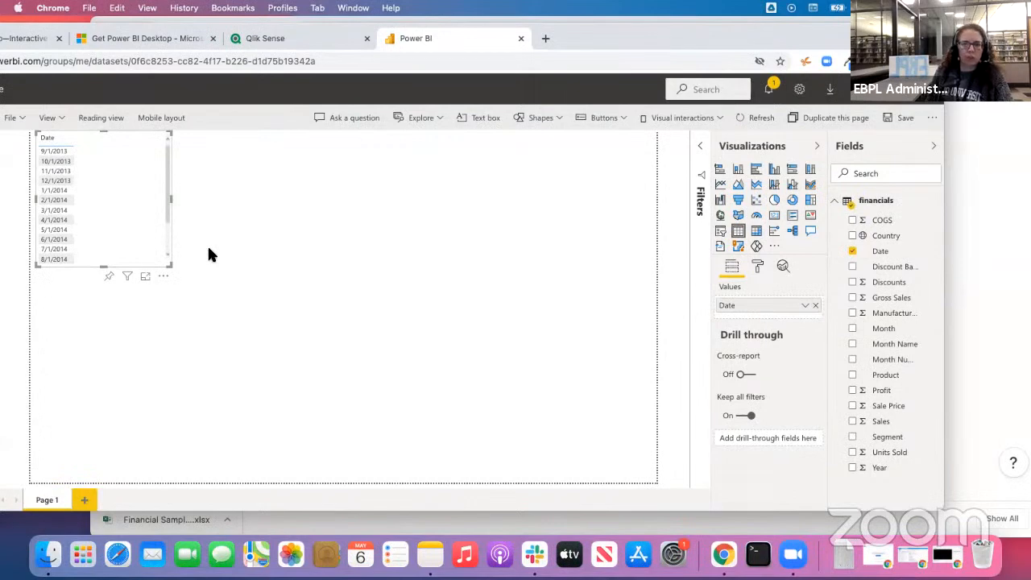
Enlarge the date table to cover most of the page's height and add the Gross Sales field to it
left_click_drag(172, 267, 298, 420)
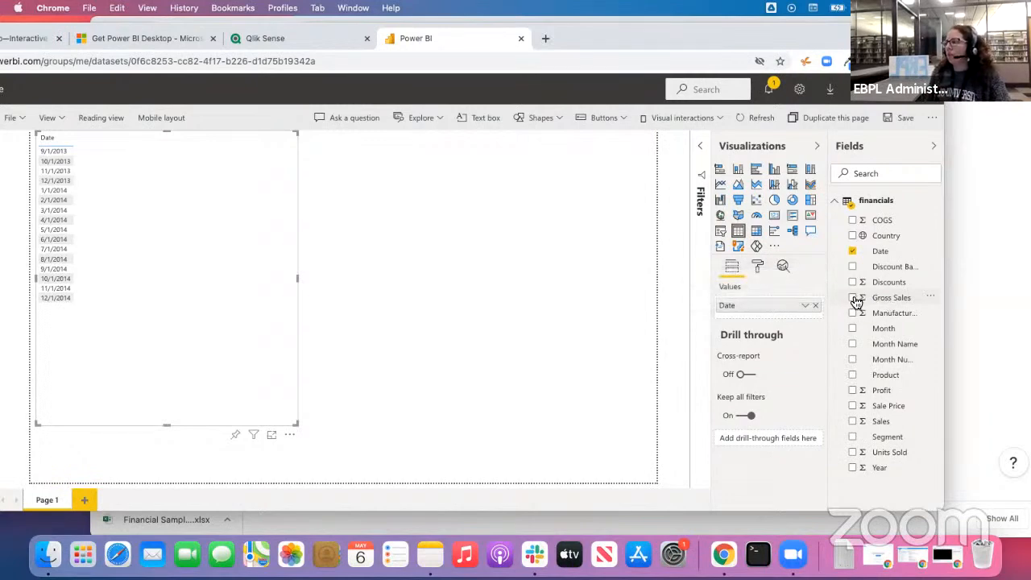
left_click(854, 299)
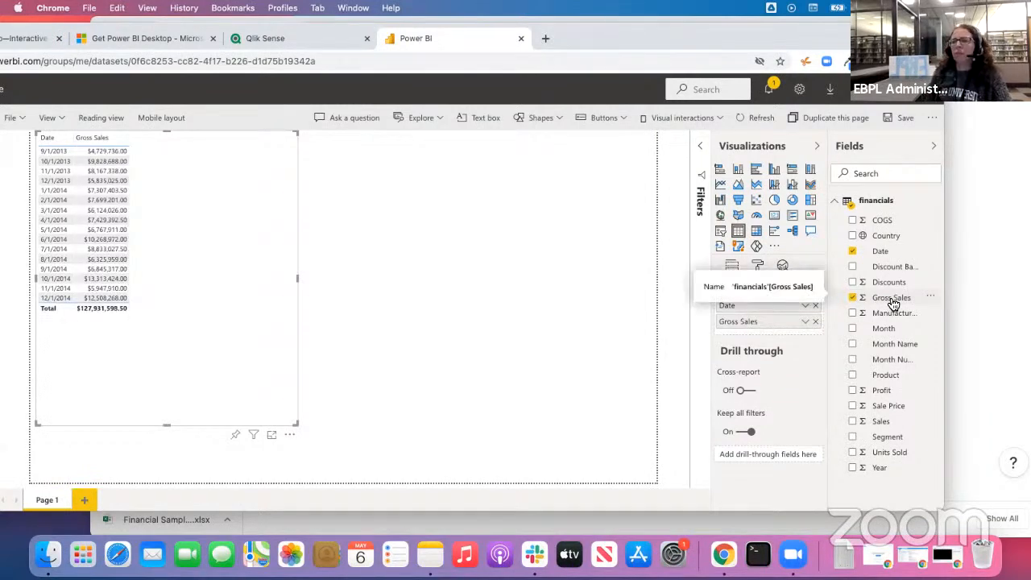
Try the Gross Sales by Date visual as stacked, clustered and 100% stacked bar and column charts
left_click_drag(633, 29, 717, 40)
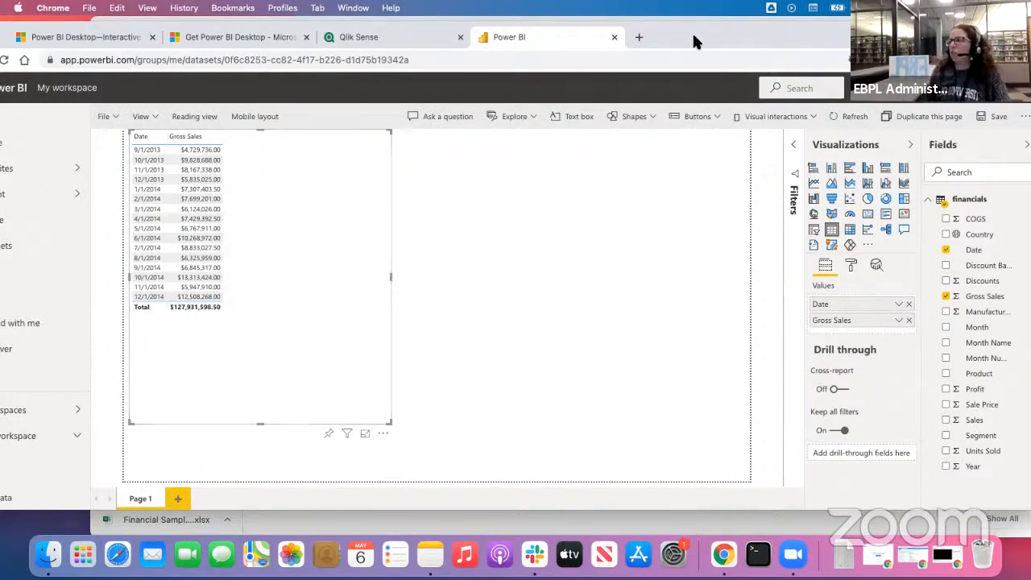
left_click_drag(873, 34, 827, 72)
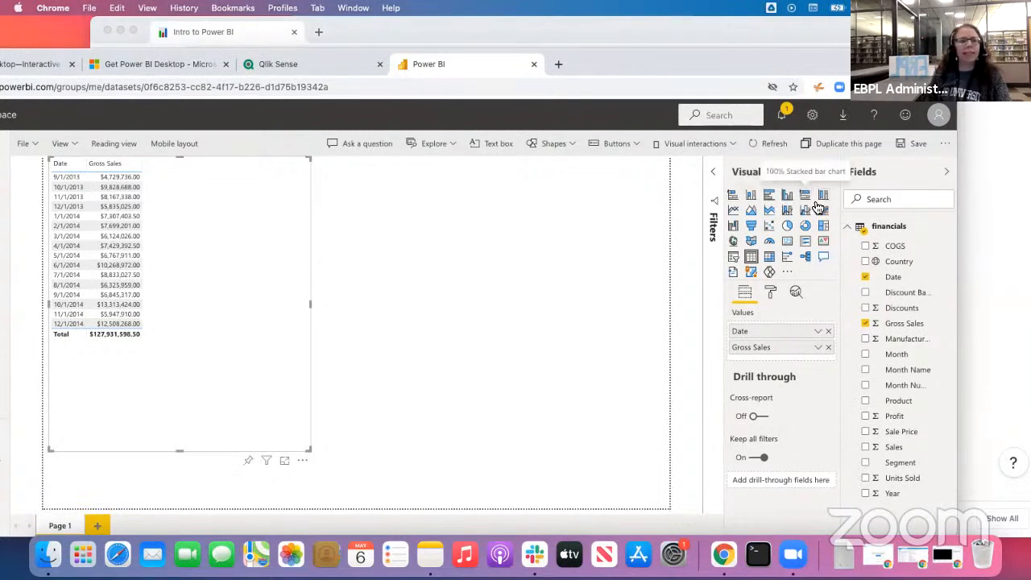
left_click(734, 198)
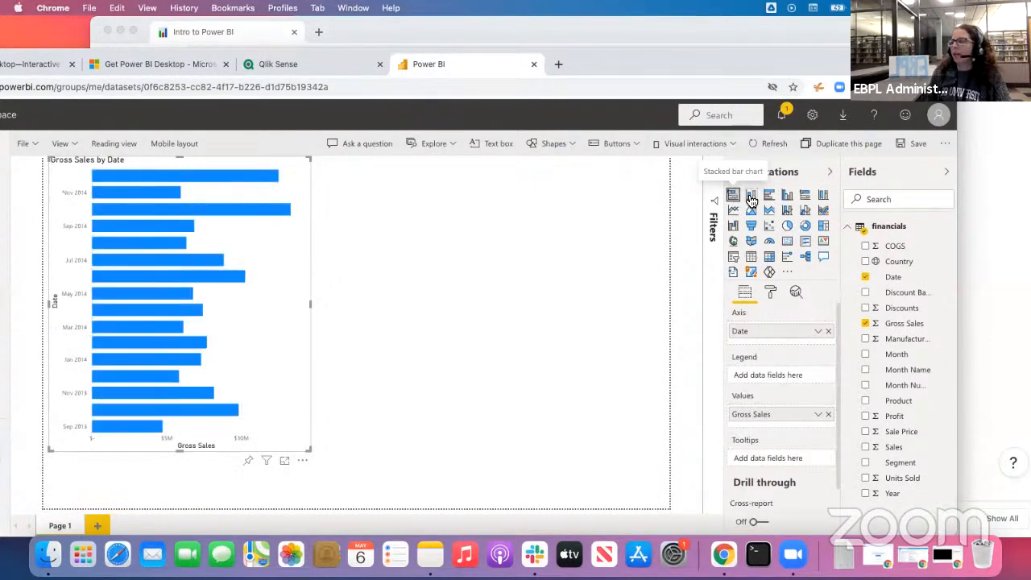
left_click(751, 198)
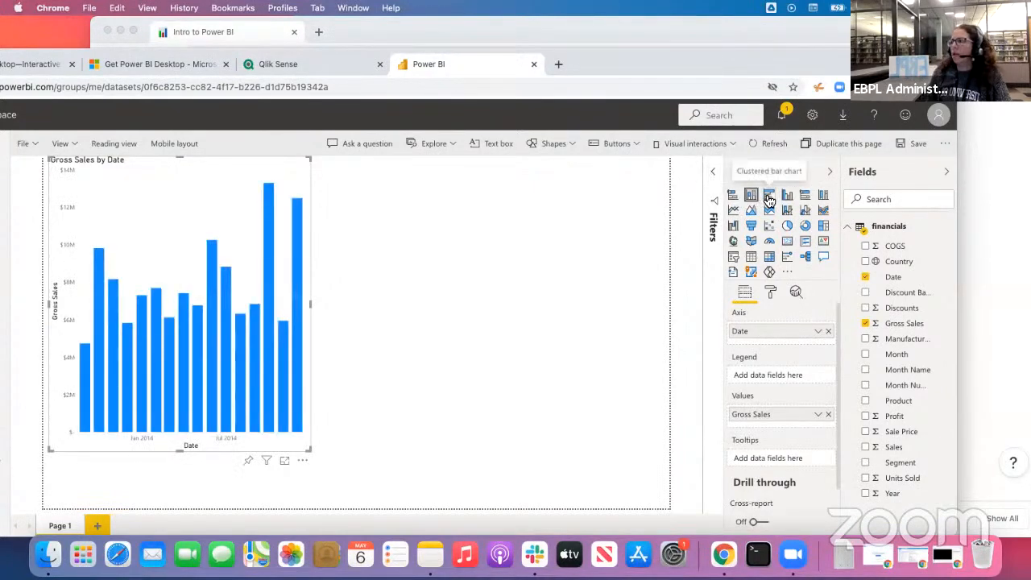
left_click(769, 198)
left_click(787, 198)
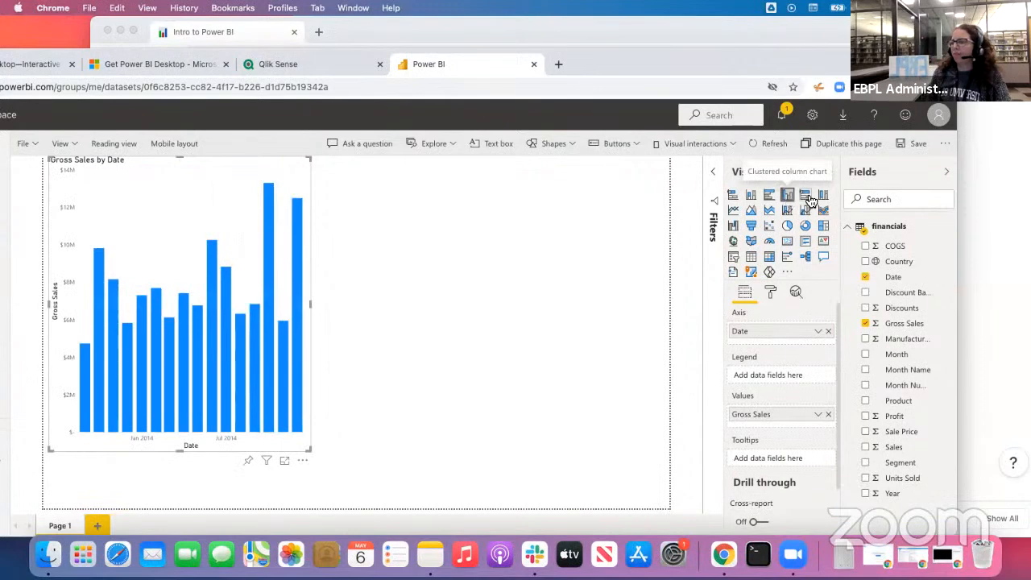
left_click(805, 197)
left_click(823, 198)
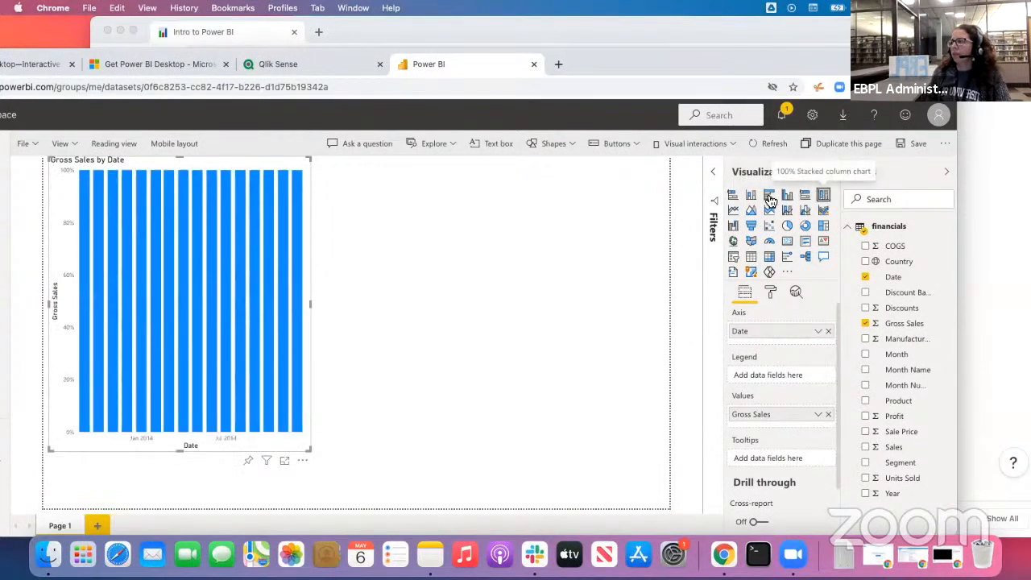
Convert the Gross Sales by Date visual to a line chart and shrink it to the page's upper-left area
left_click(734, 211)
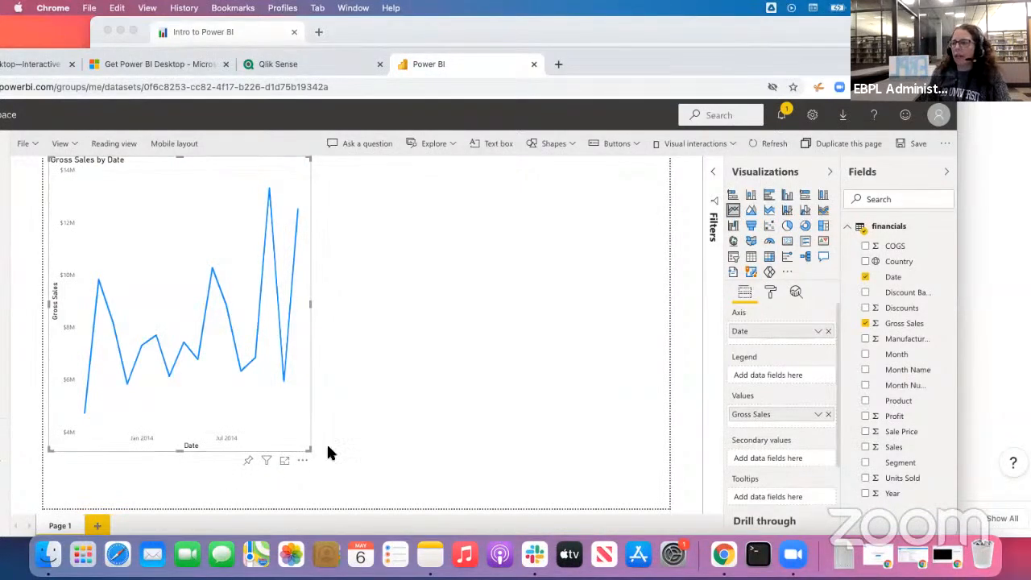
left_click_drag(311, 452, 578, 420)
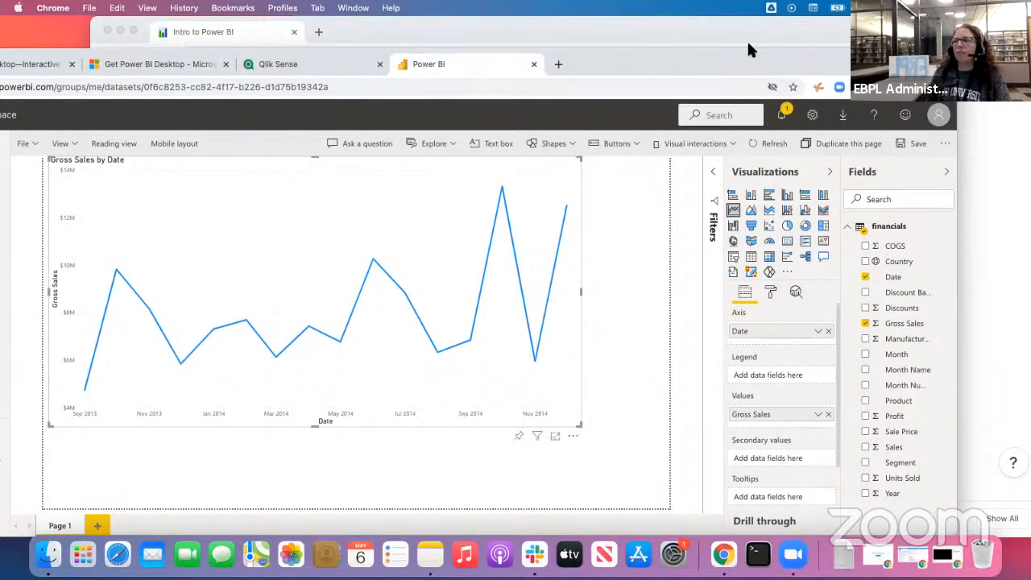
left_click_drag(789, 71, 942, 50)
left_click_drag(848, 43, 828, 61)
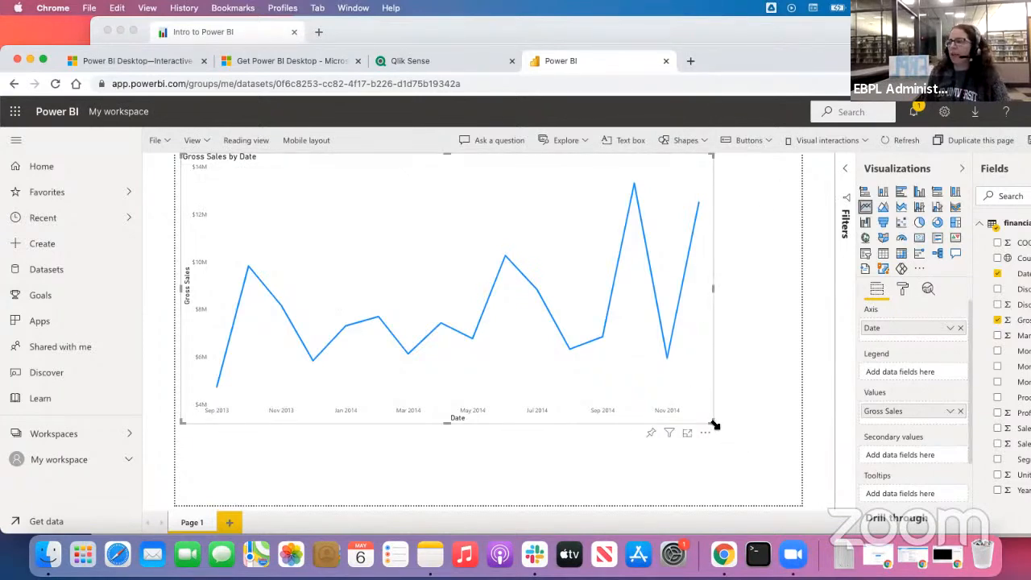
left_click_drag(713, 425, 453, 338)
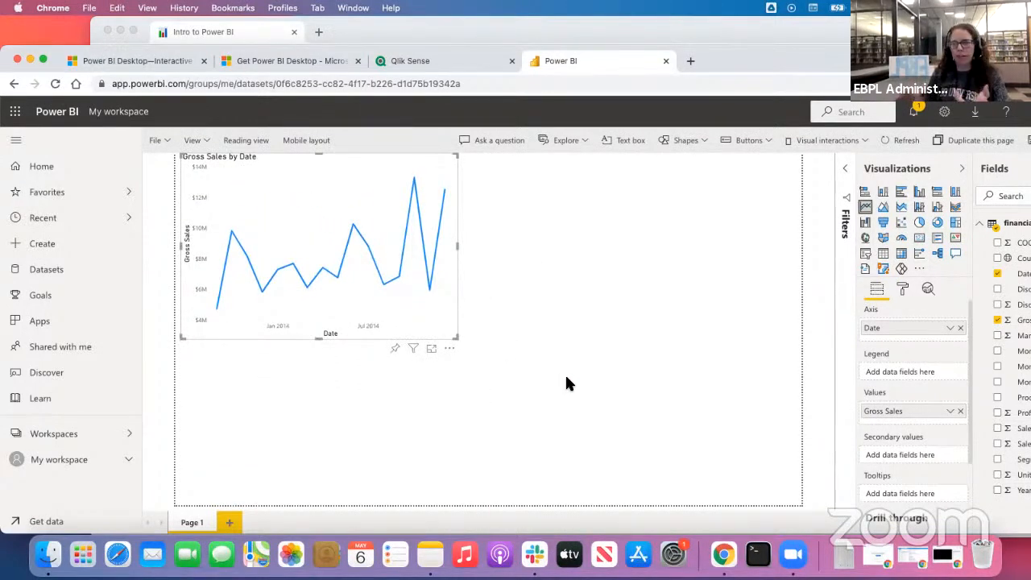
Start pinning the Gross Sales by Date line chart and save the report under the name financials
left_click(396, 350)
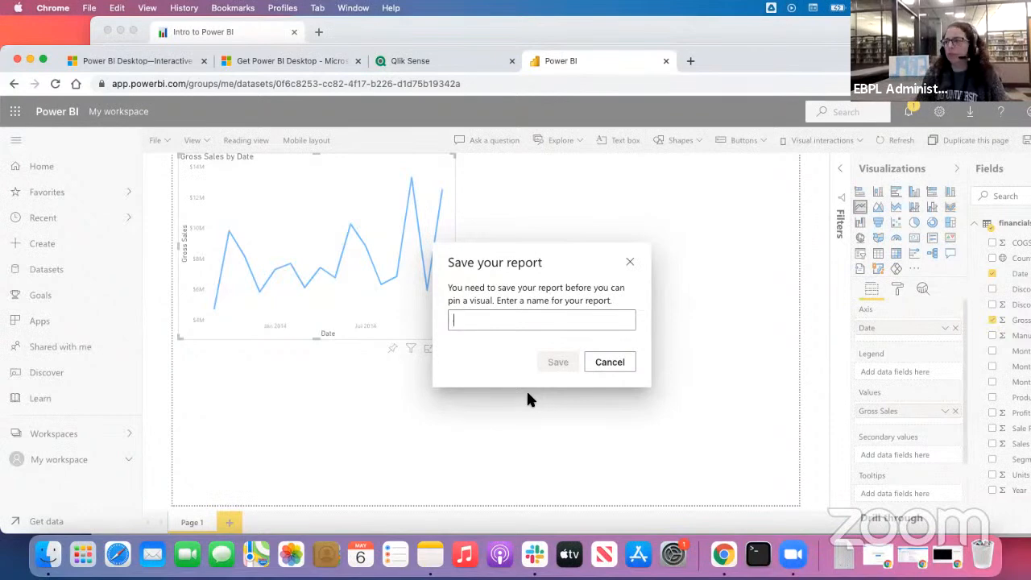
left_click(474, 319)
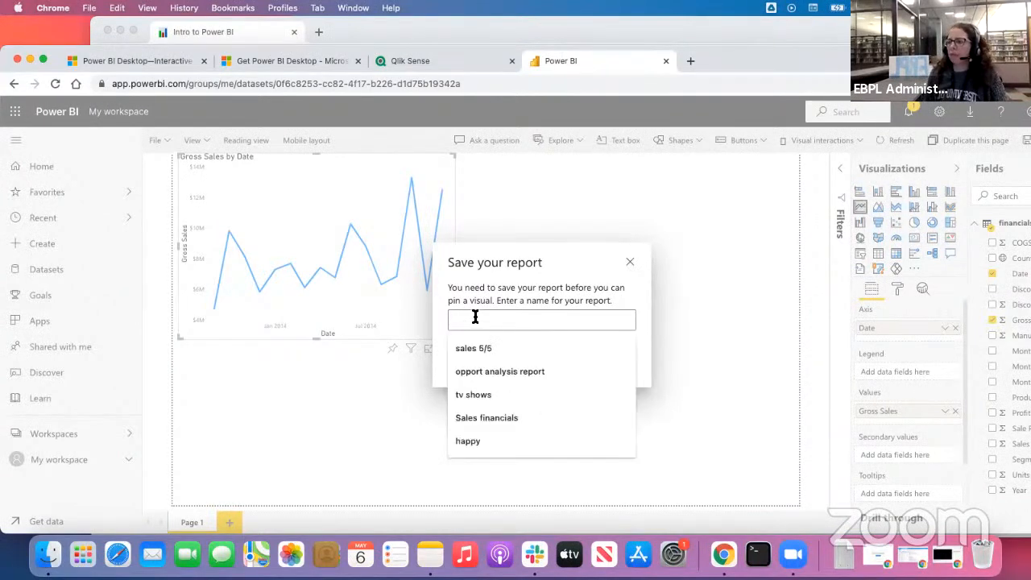
type("finaco")
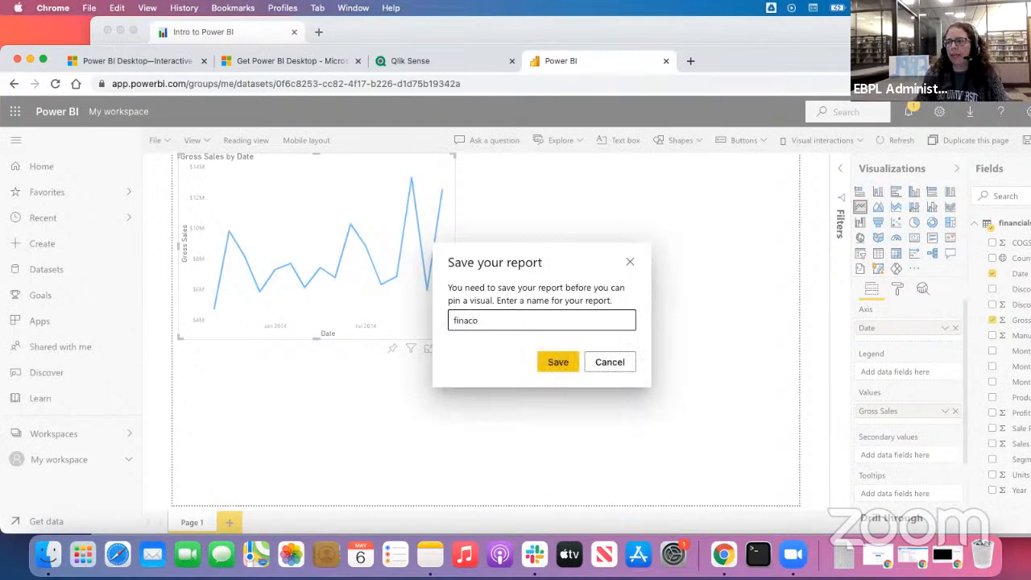
key("BackSpace")
type("ials")
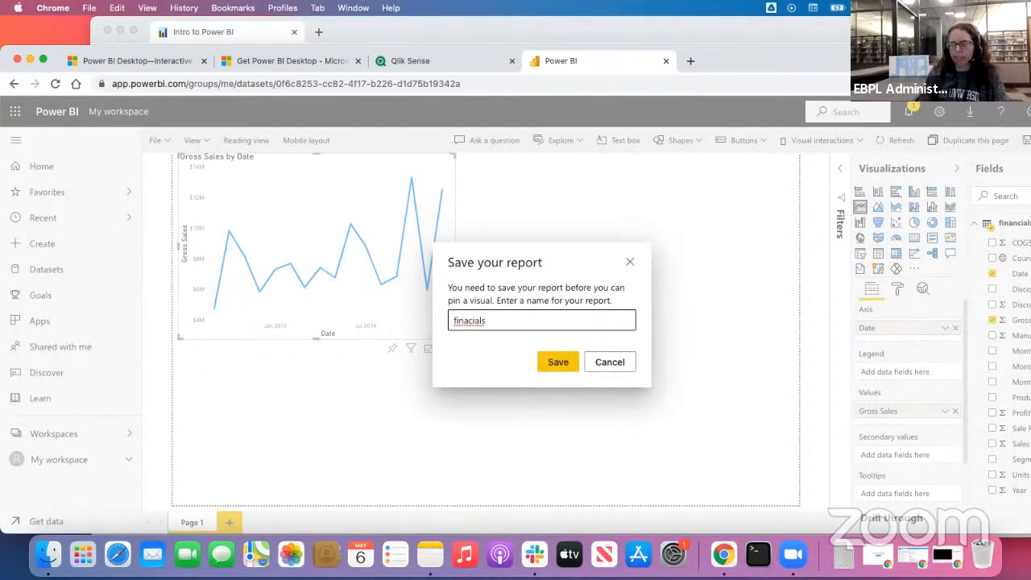
key("BackSpace")
key("BackSpace")
key("BackSpace")
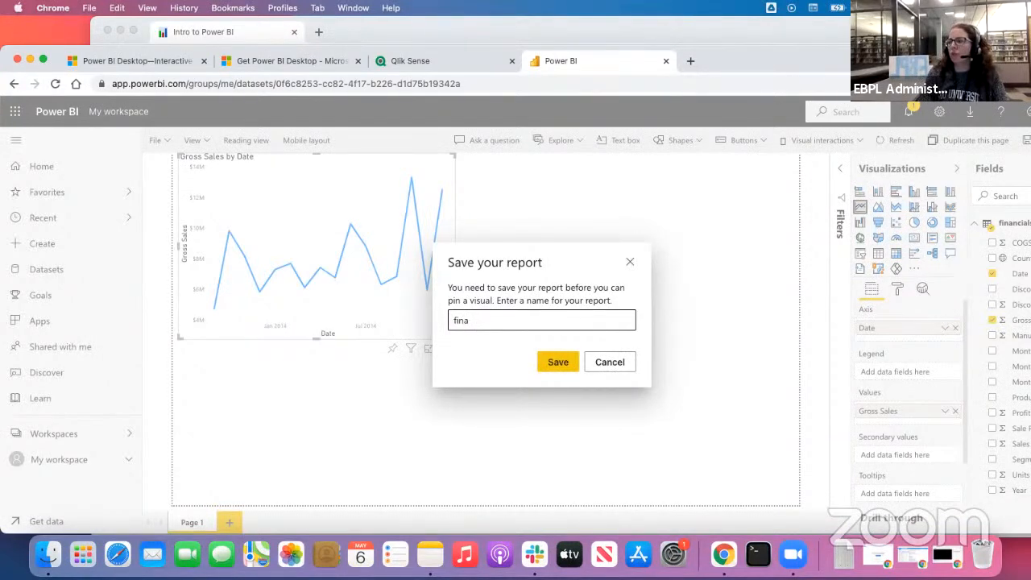
type("ncials")
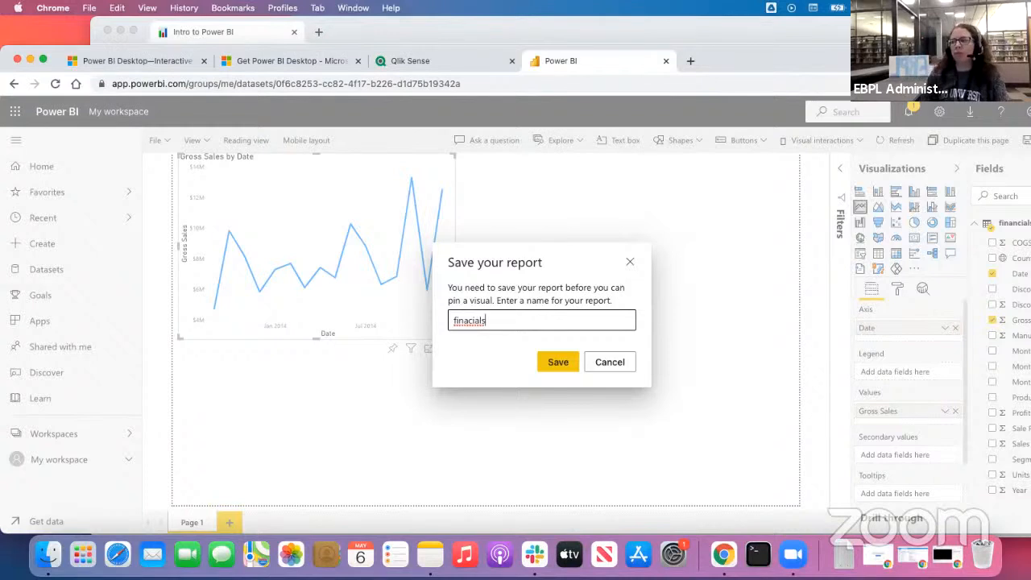
right_click(471, 320)
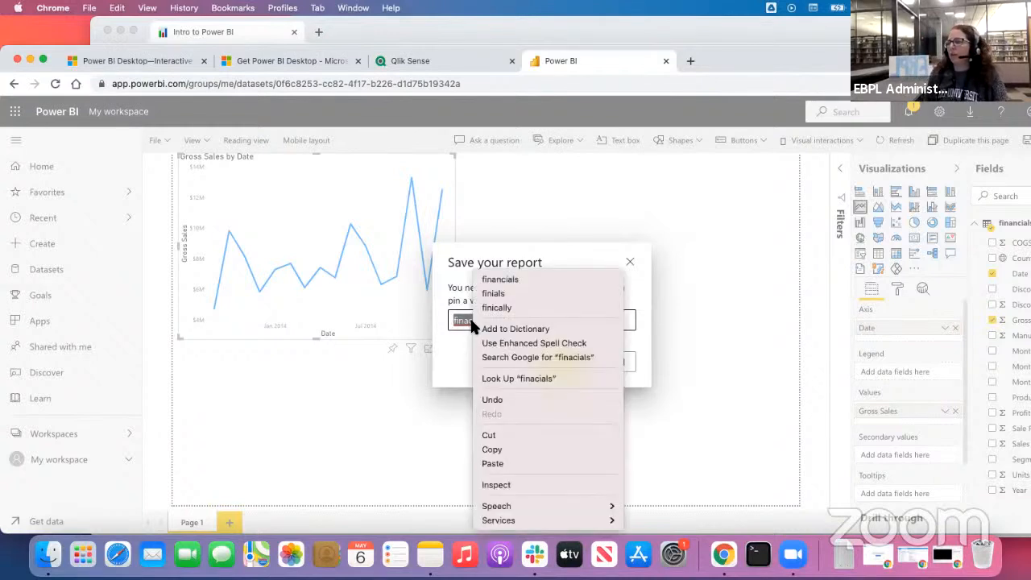
left_click(495, 280)
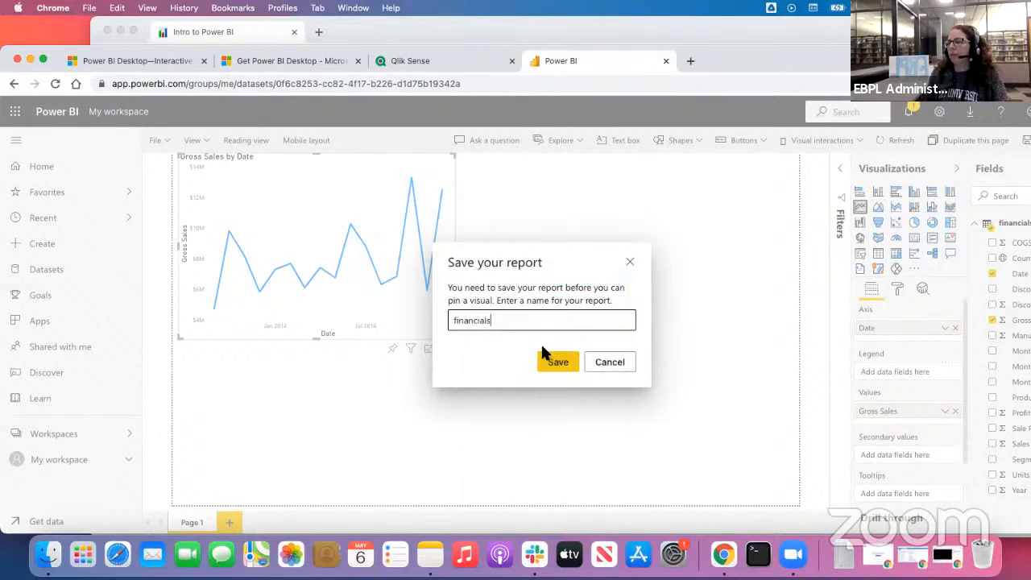
left_click(558, 369)
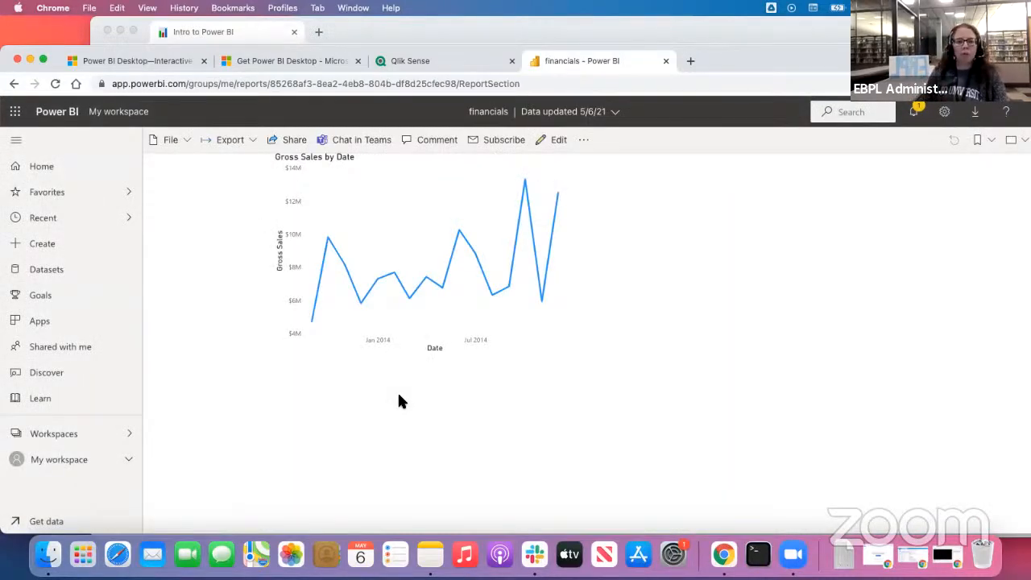
Open the saved financials report for editing and reposition the window so the full list of fields shows
left_click(558, 141)
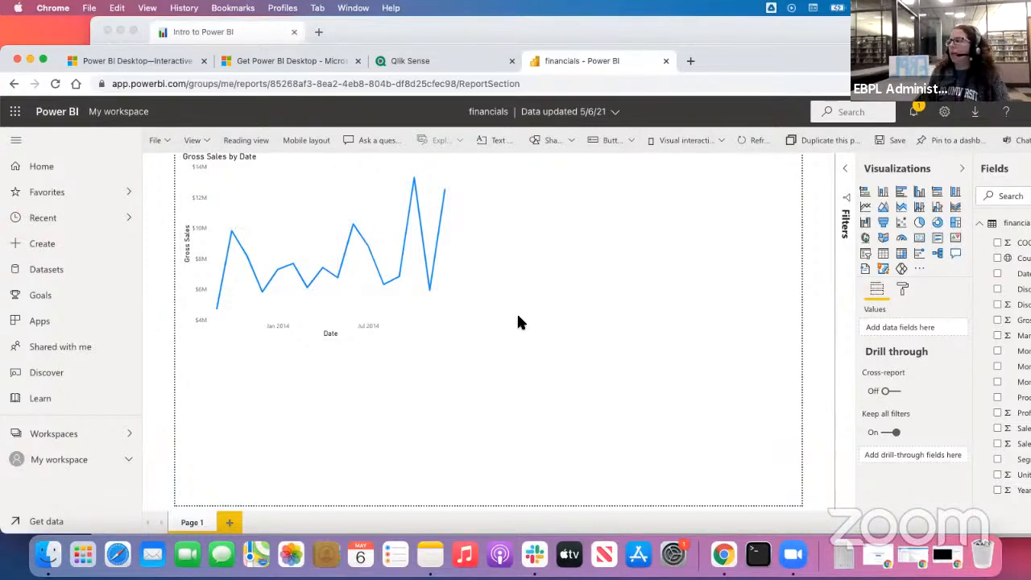
left_click(777, 28)
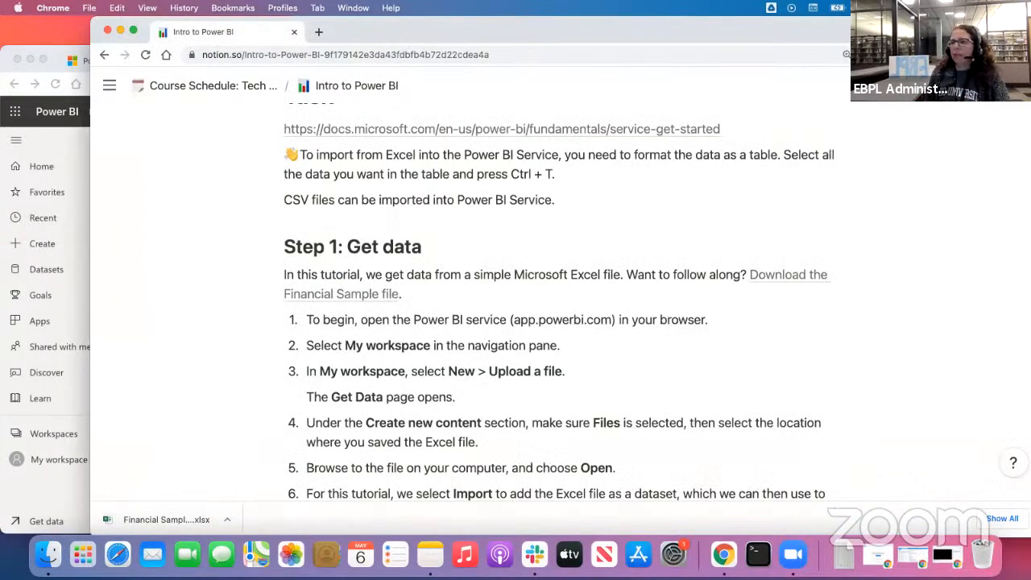
left_click(32, 489)
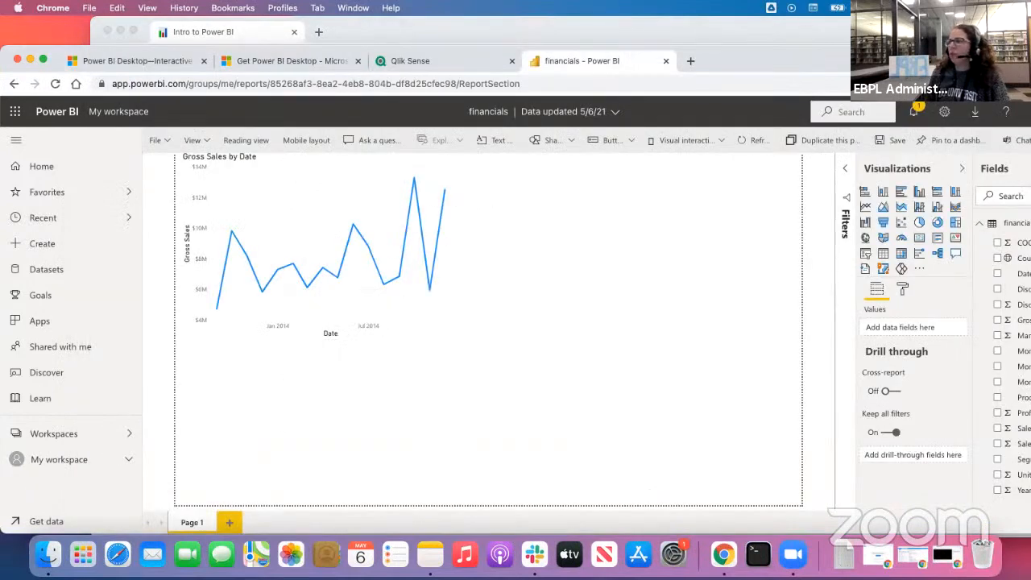
left_click_drag(797, 54, 669, 65)
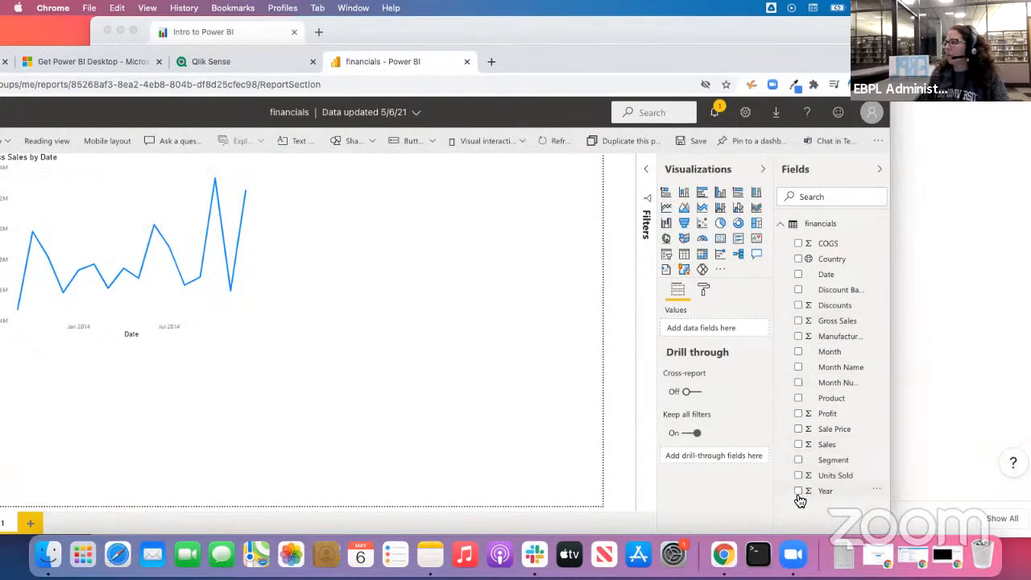
Create a map below the line chart with Country as the location and Profit as the bubble size
left_click(798, 259)
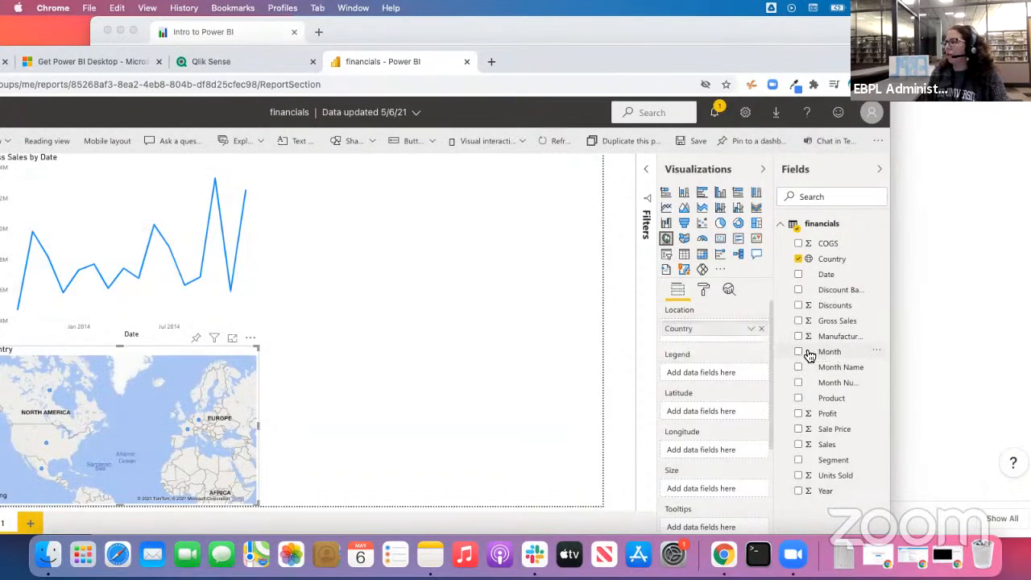
left_click(798, 413)
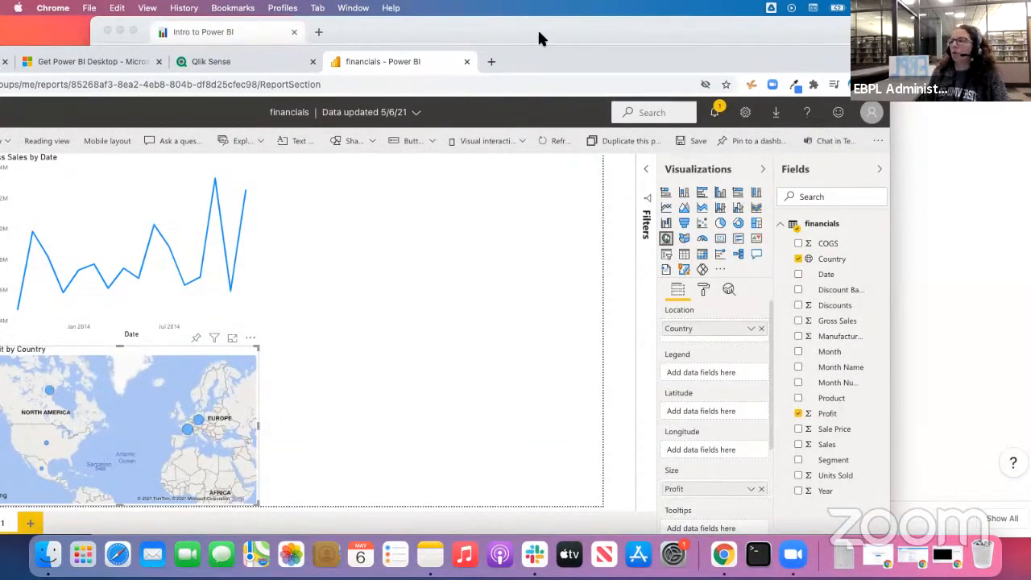
double_click(766, 56)
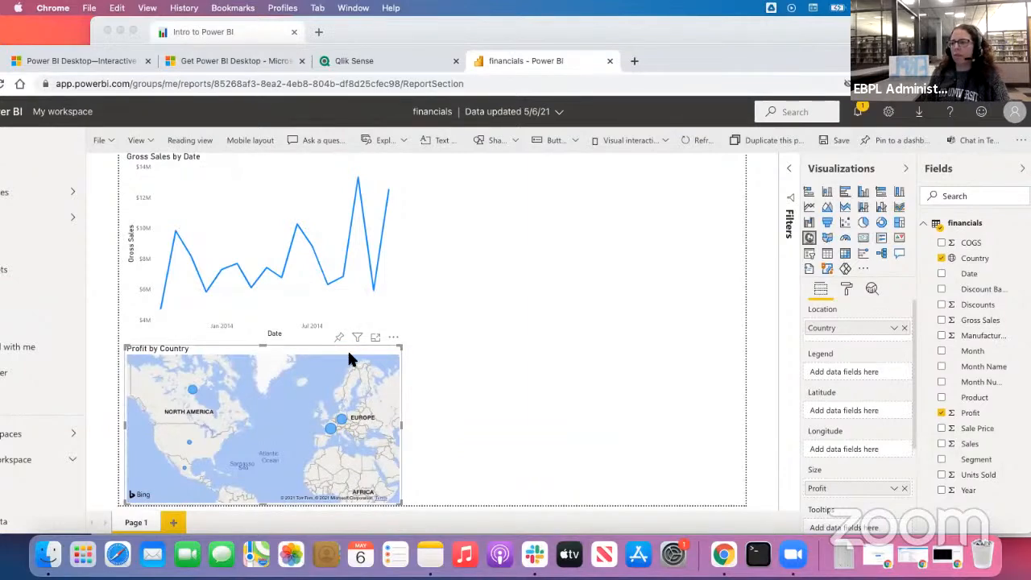
mouse_move(352, 339)
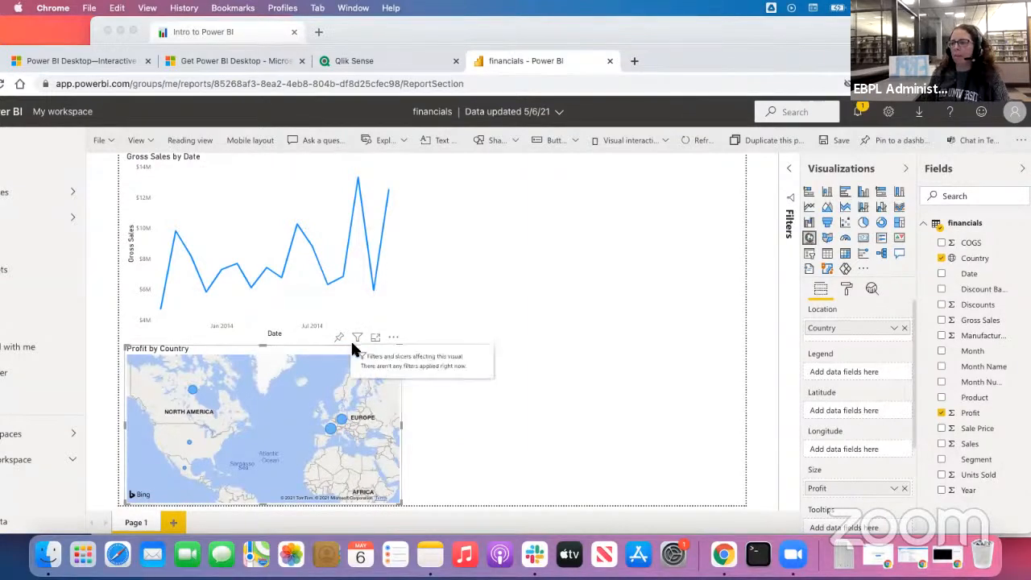
Convert the Profit by Country map to a pie chart and place it directly below the Gross Sales by Date line chart
left_click_drag(345, 355, 631, 161)
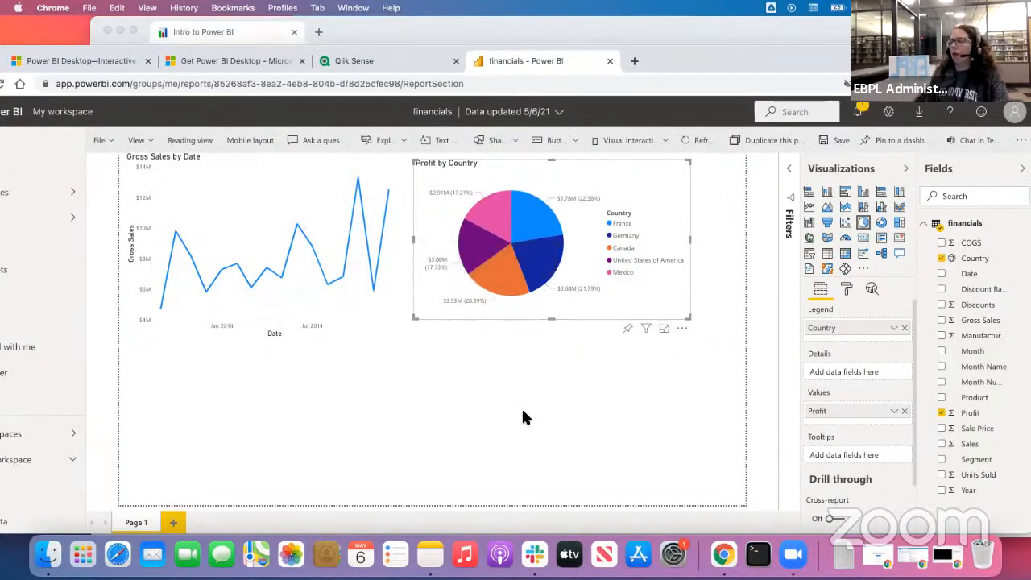
left_click_drag(801, 54, 771, 25)
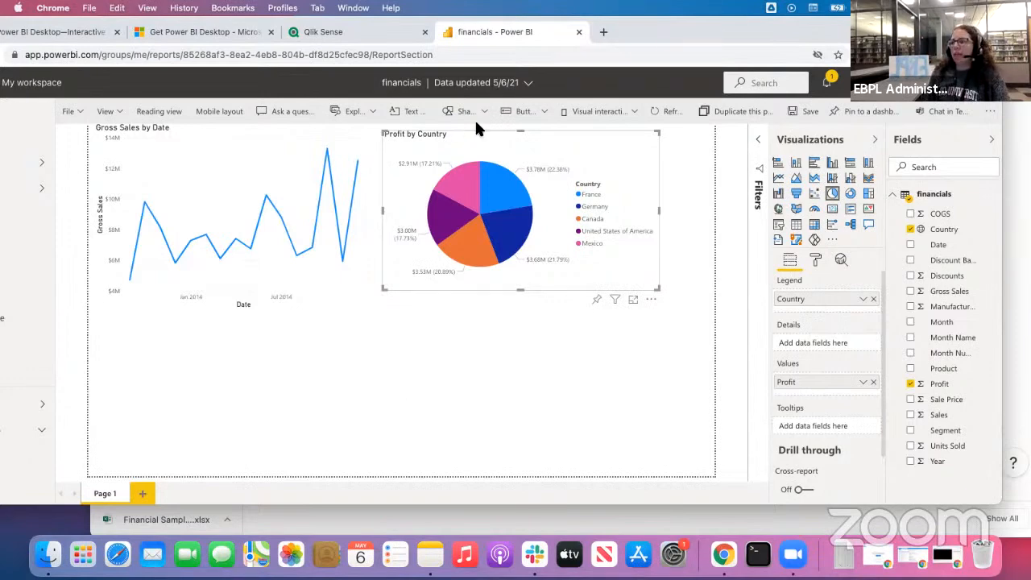
left_click_drag(515, 131, 222, 312)
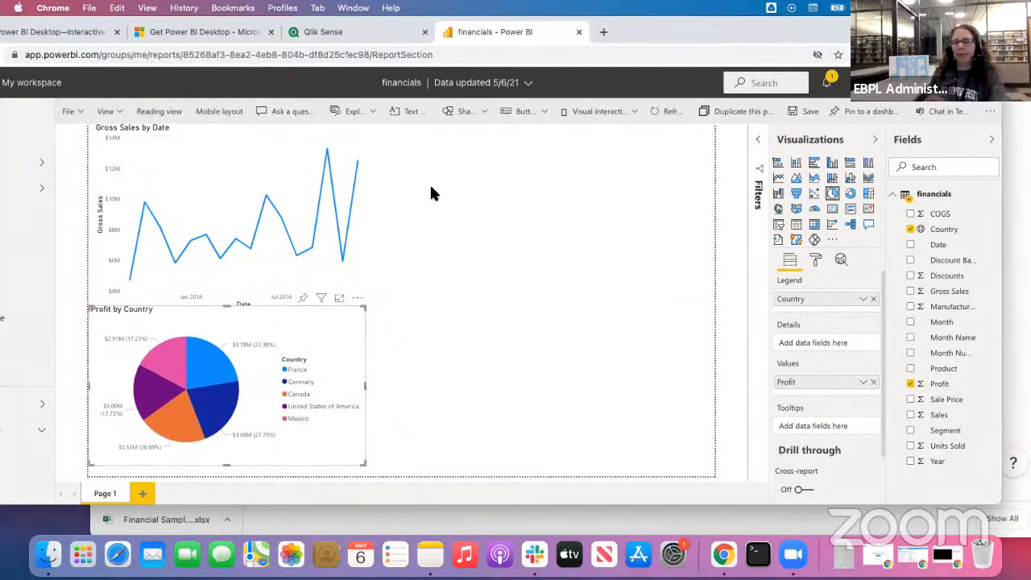
left_click(513, 251)
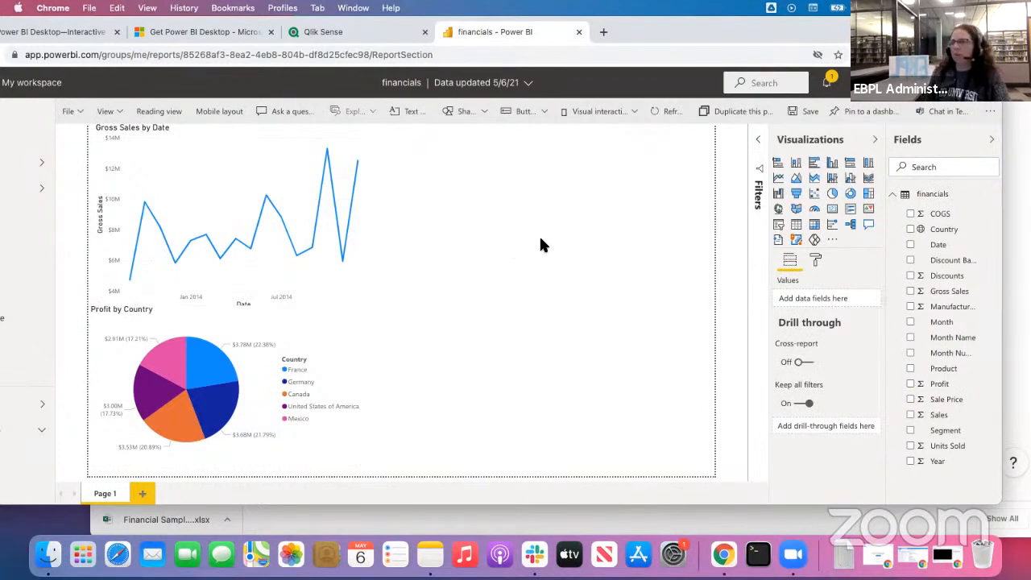
Try a Q&A visual beside the pie chart, shift it up the page, and remove it
left_click(869, 228)
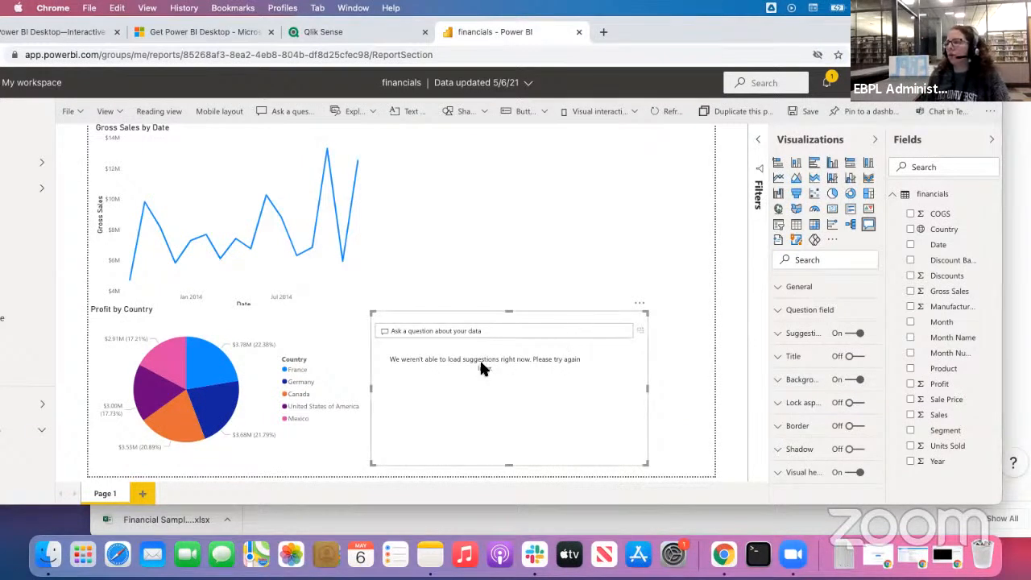
left_click_drag(630, 320, 648, 264)
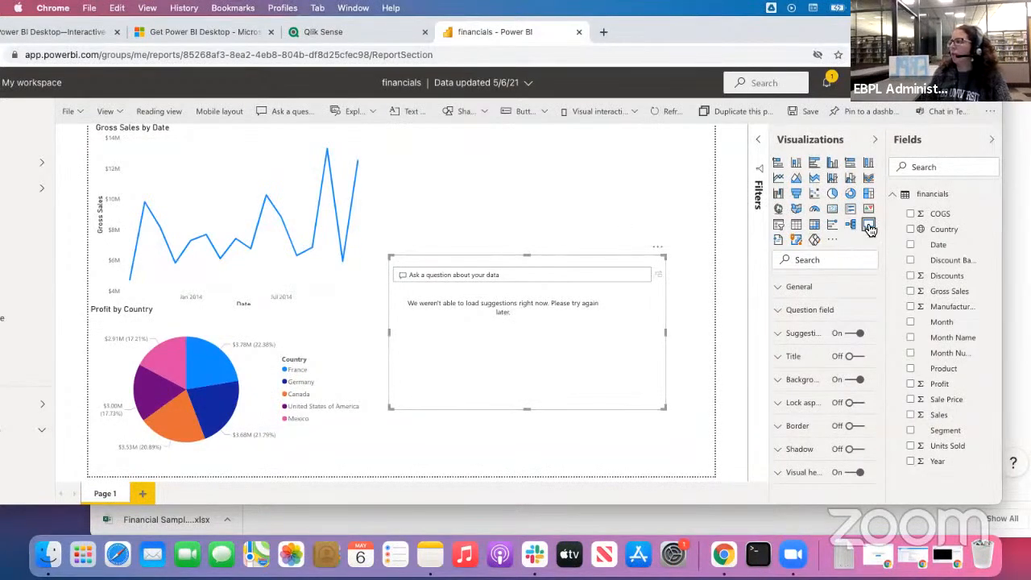
left_click(556, 207)
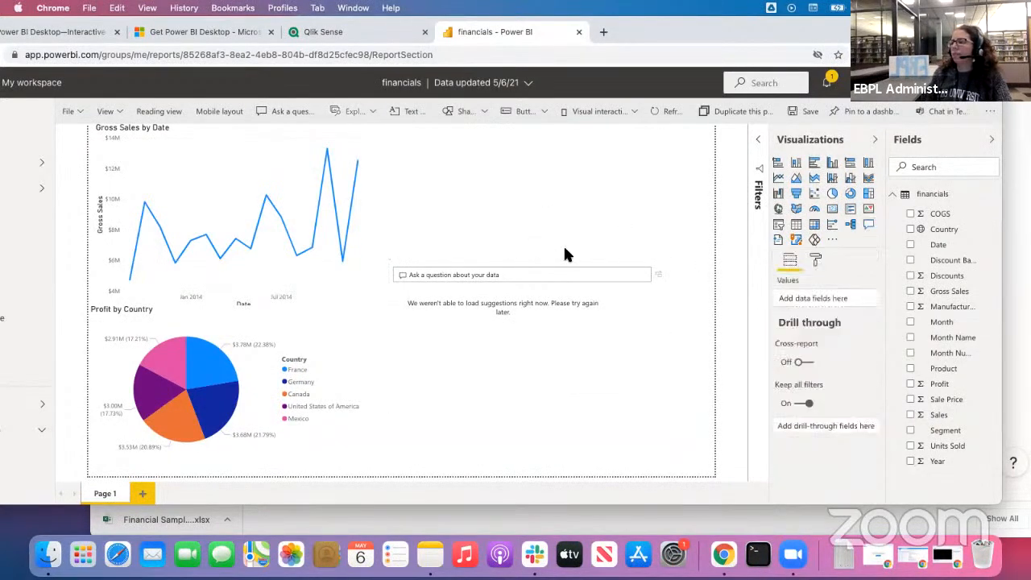
left_click(531, 274)
left_click(657, 247)
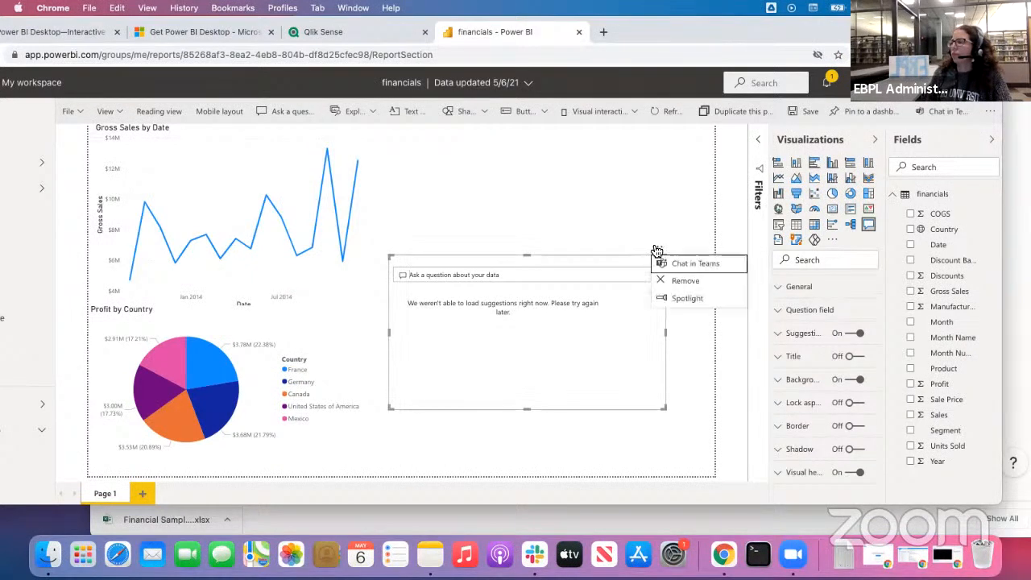
left_click(663, 281)
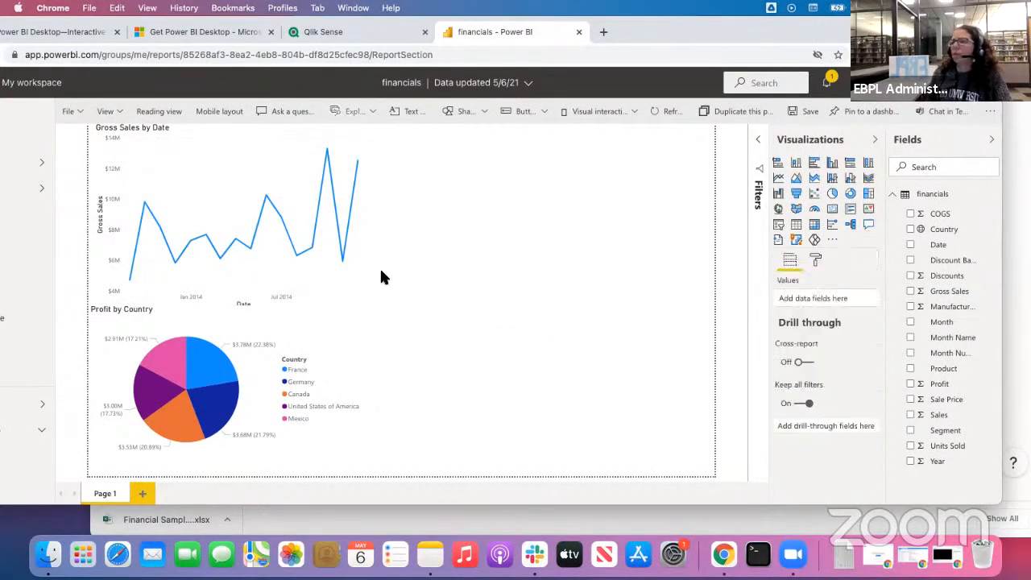
Insert another Q&A visual to retry loading its suggestions and remove it from the page
left_click(268, 116)
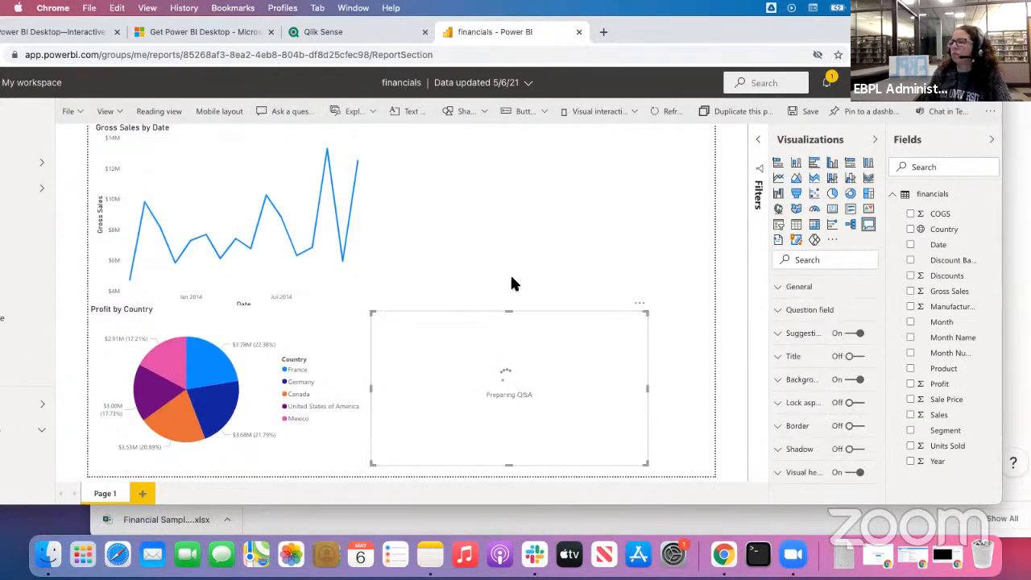
left_click_drag(779, 27, 846, 28)
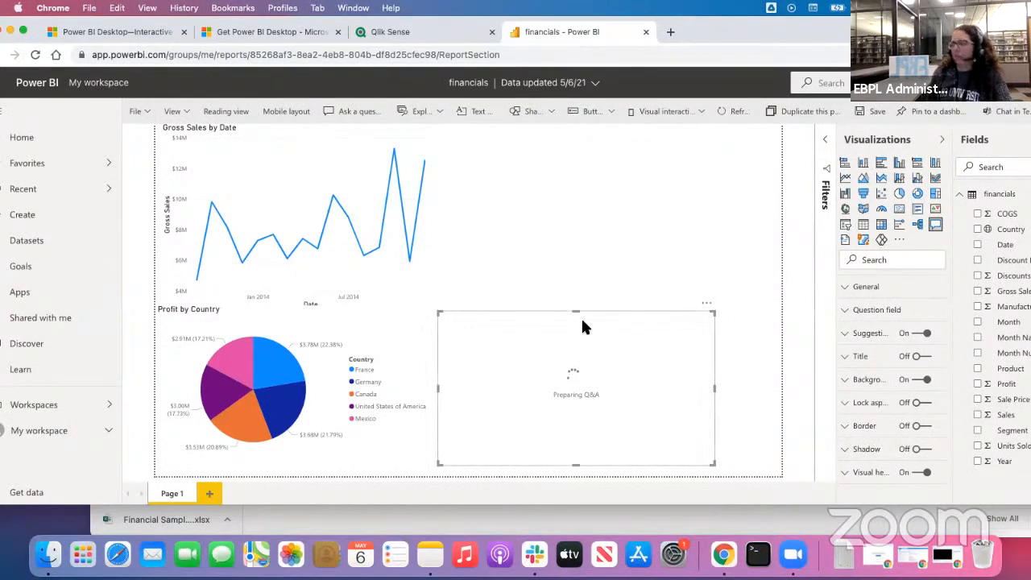
left_click(708, 309)
left_click(729, 335)
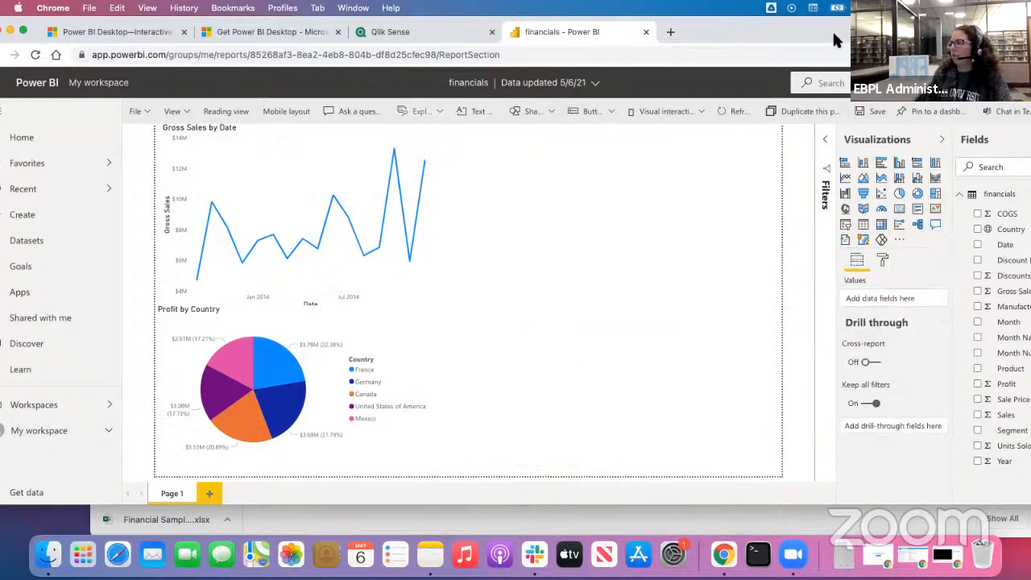
Create a column chart beside the pie chart from COGS, Country, Date, Discount Band, Discounts and Gross Sales
left_click_drag(834, 35, 691, 36)
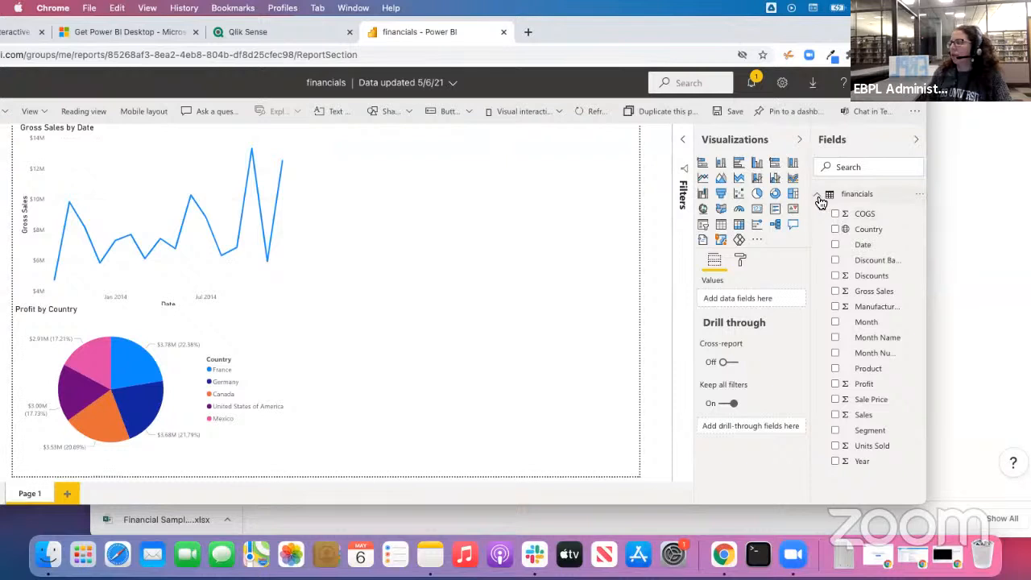
left_click(835, 213)
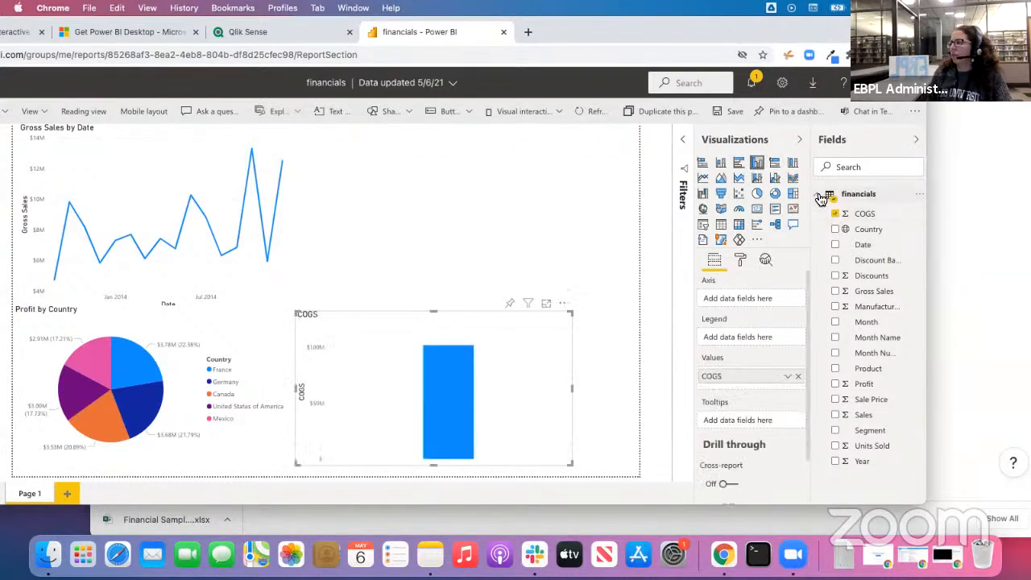
left_click(820, 198)
left_click(821, 198)
left_click(835, 230)
left_click(835, 244)
left_click(835, 260)
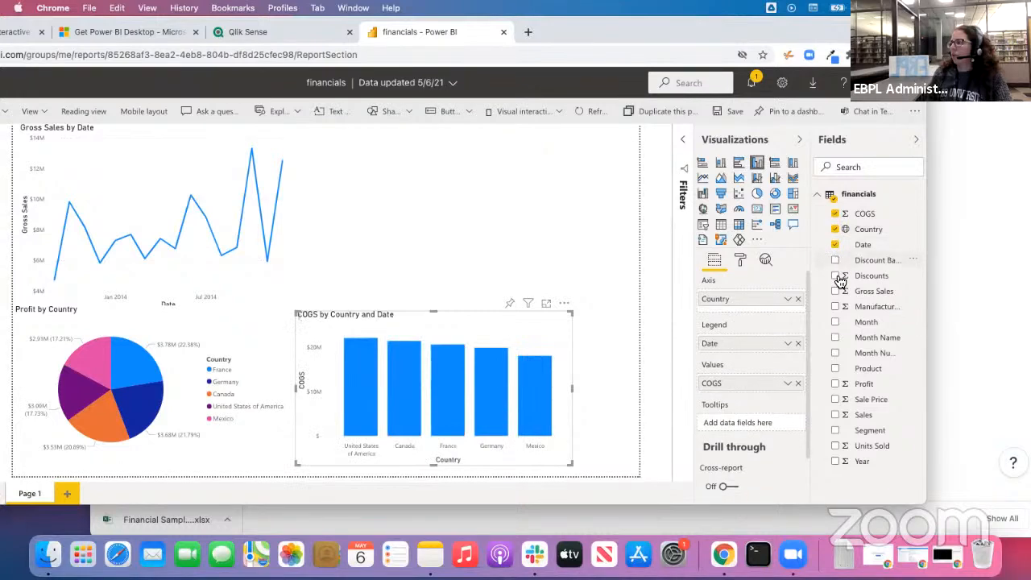
left_click(836, 275)
left_click(835, 291)
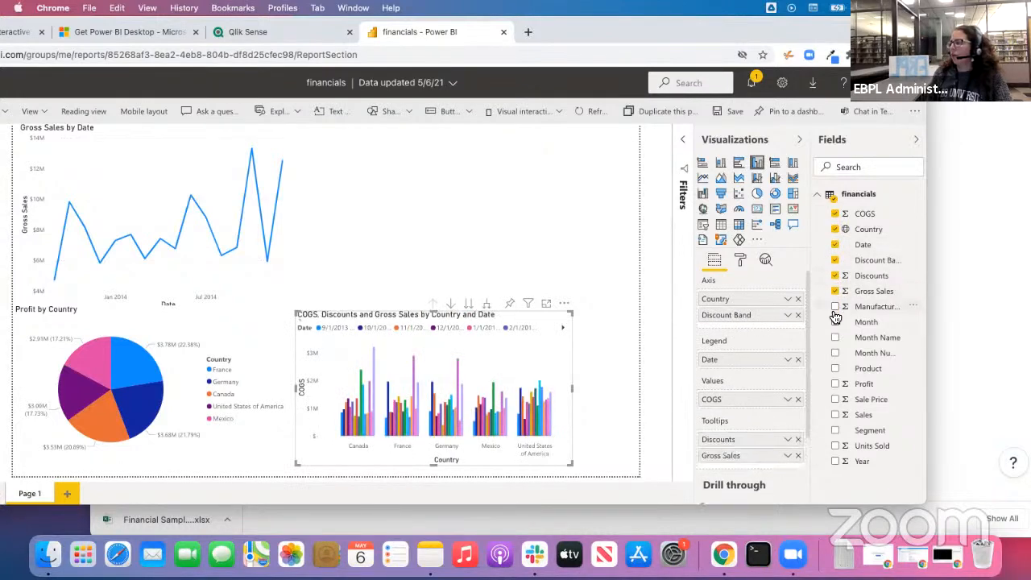
Add all remaining financials fields to the column chart, from Manufacturing Price and the month fields through Segment, Units Sold and Year
left_click(836, 307)
left_click(836, 338)
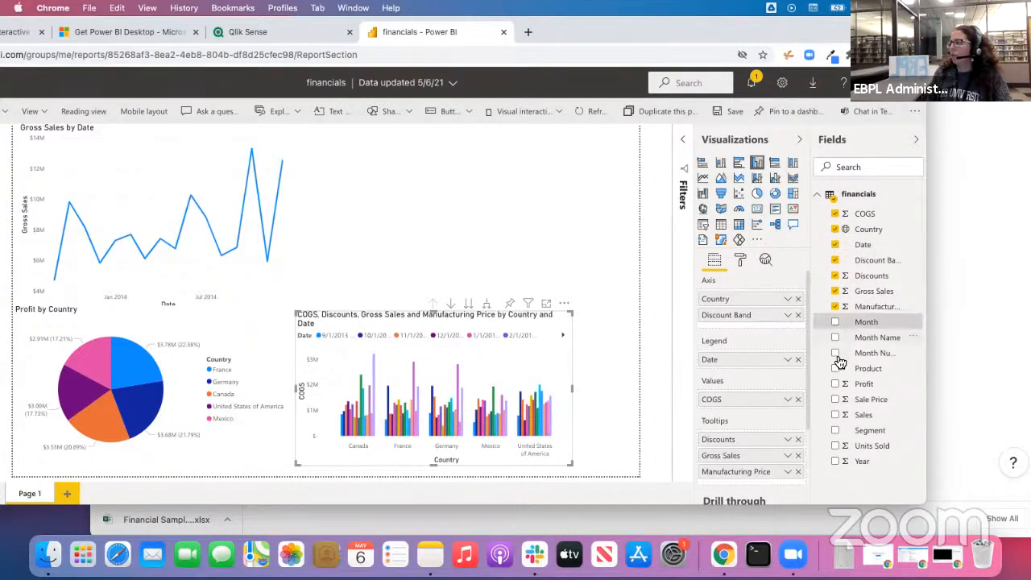
left_click(835, 322)
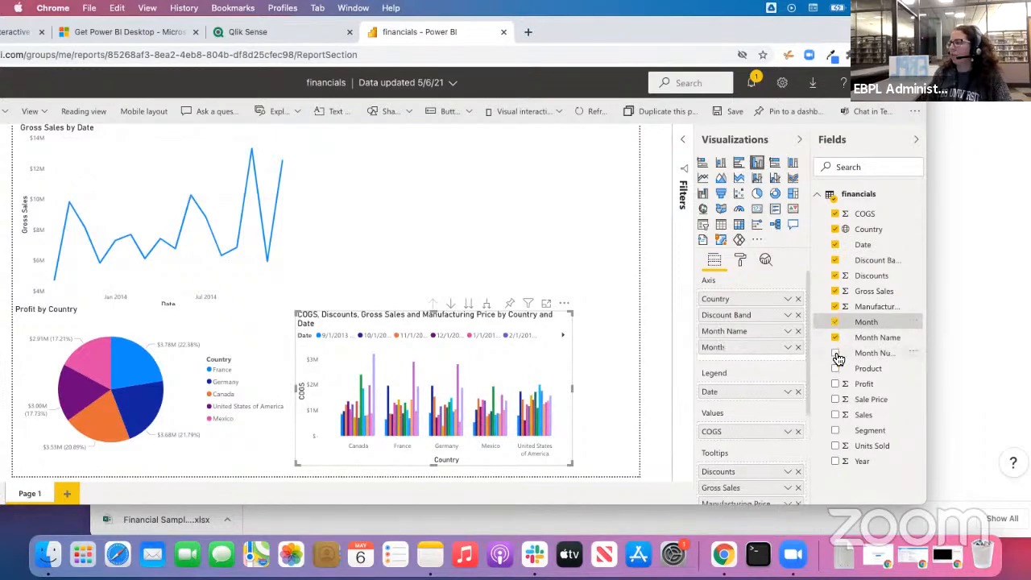
left_click(835, 353)
left_click(835, 369)
left_click(835, 384)
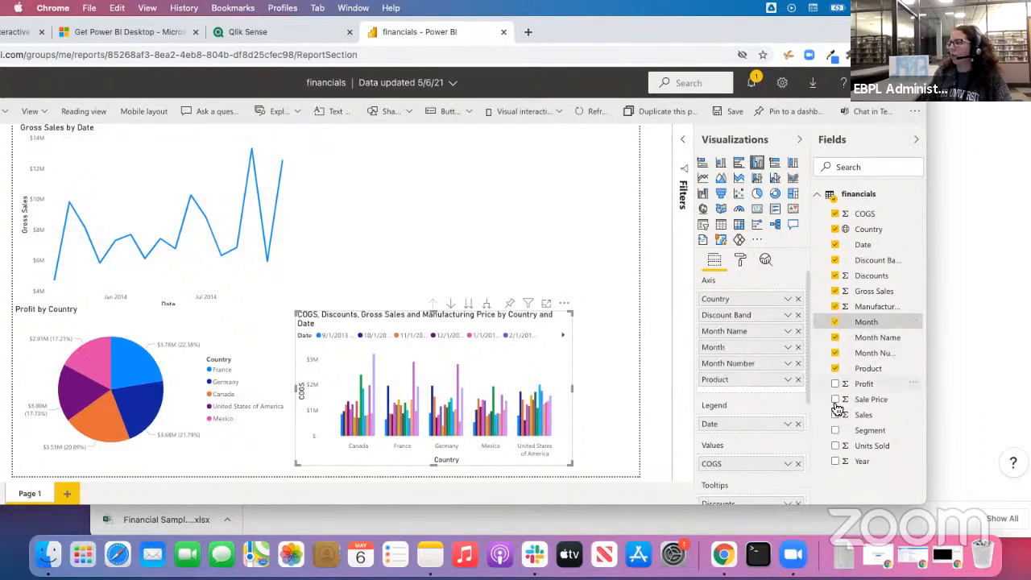
left_click(835, 399)
left_click(835, 415)
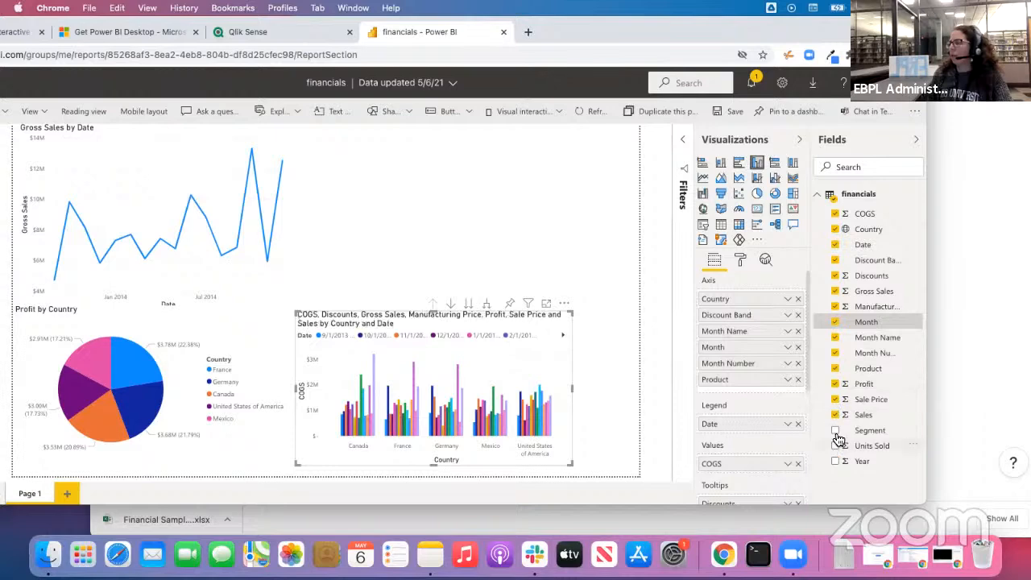
left_click(835, 430)
left_click(835, 445)
left_click(835, 460)
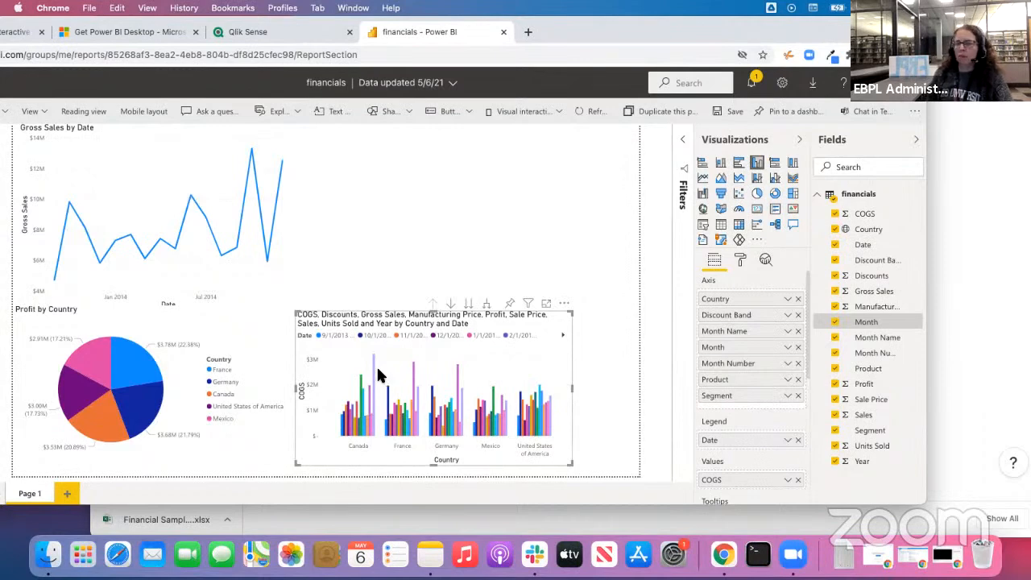
Try converting the column chart with all fields to a Q&A visual and remove the visual from the page
left_click(793, 227)
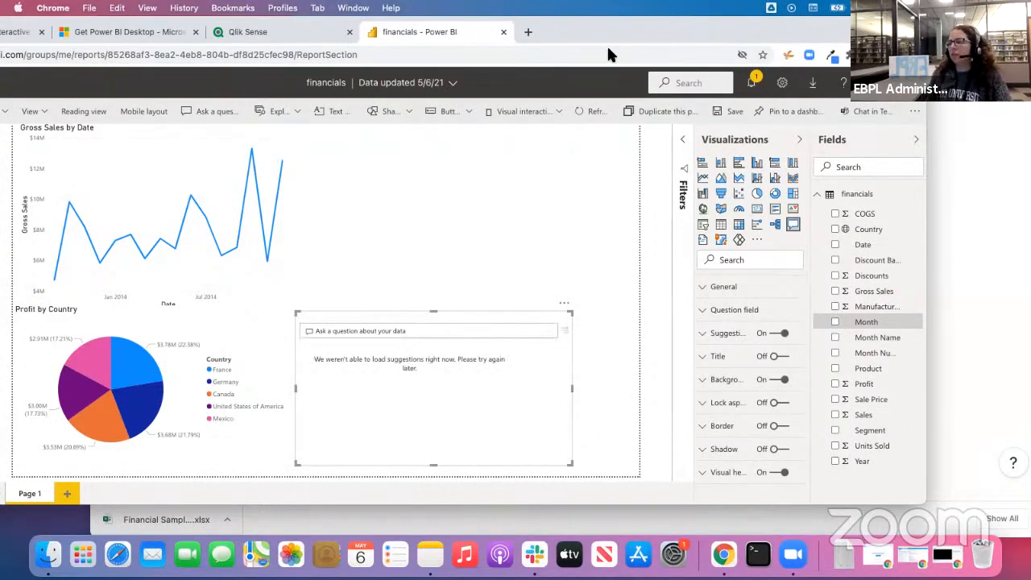
left_click_drag(725, 24, 890, 24)
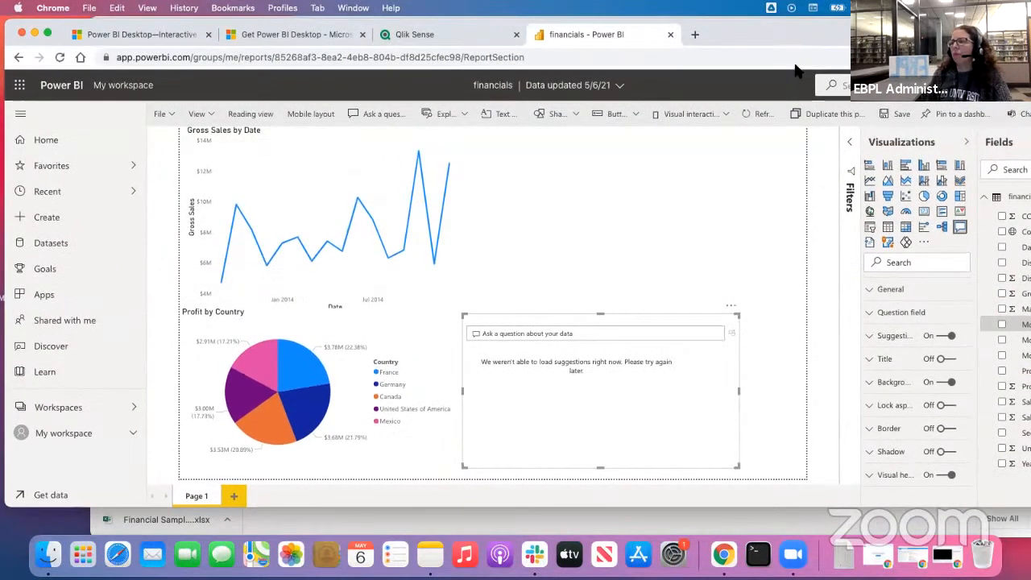
left_click(731, 306)
left_click(757, 339)
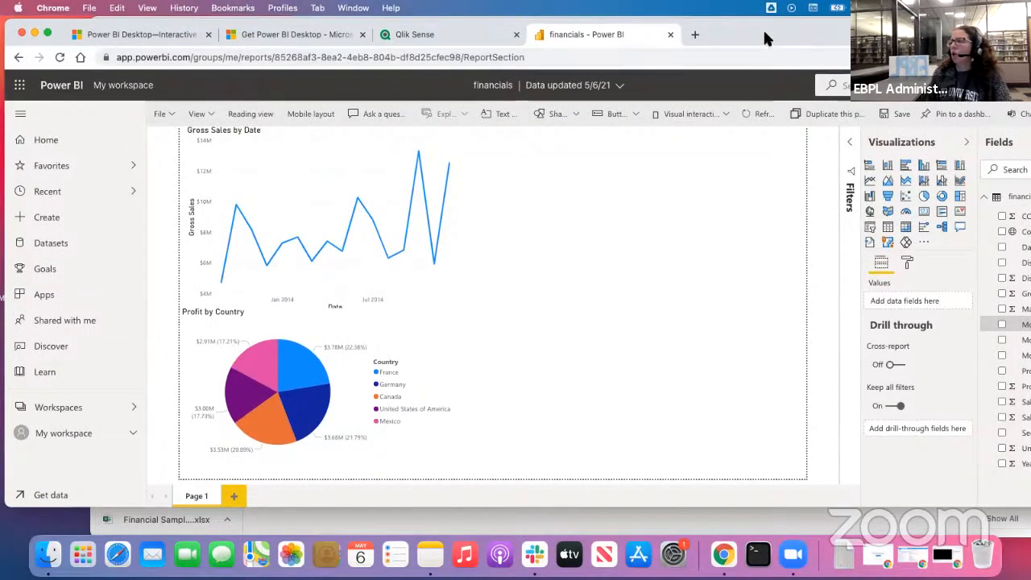
left_click_drag(763, 28, 779, 29)
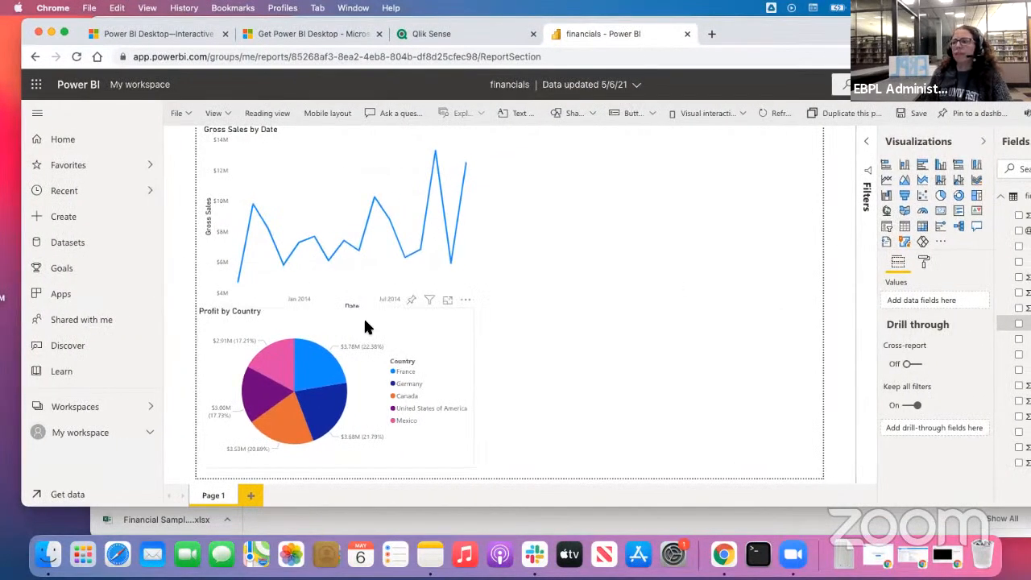
left_click(411, 300)
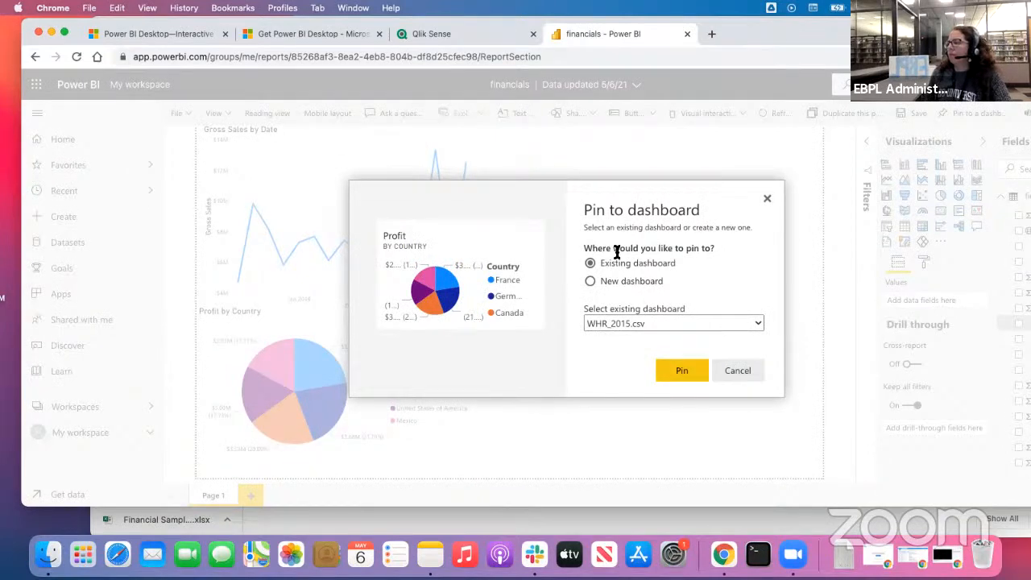
left_click(766, 201)
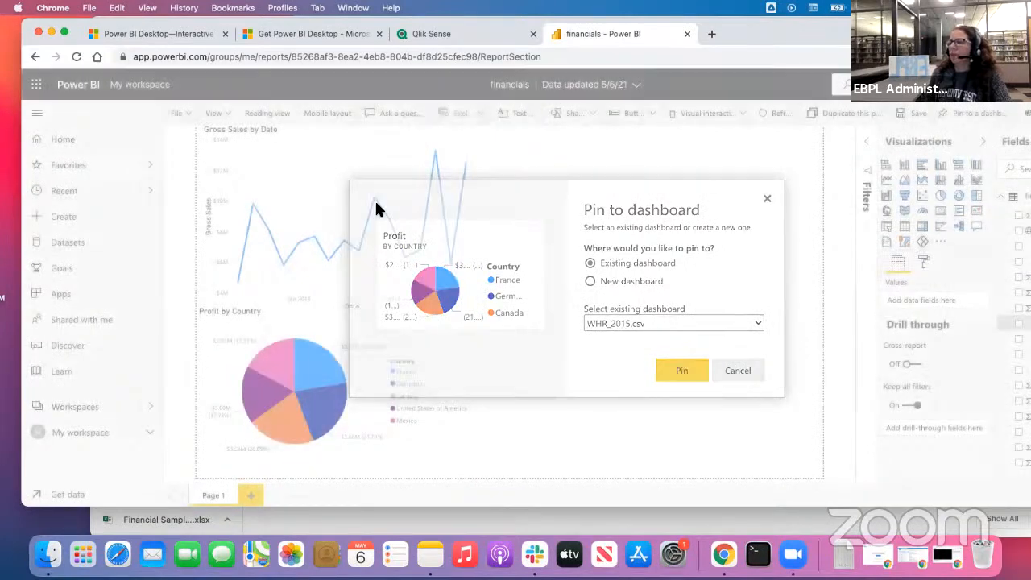
left_click(457, 271)
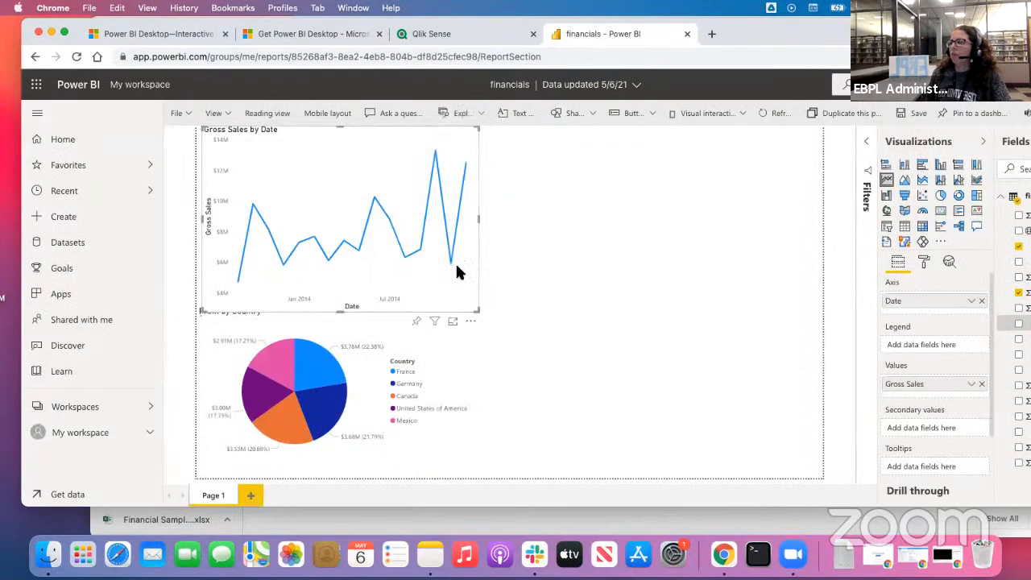
left_click(415, 320)
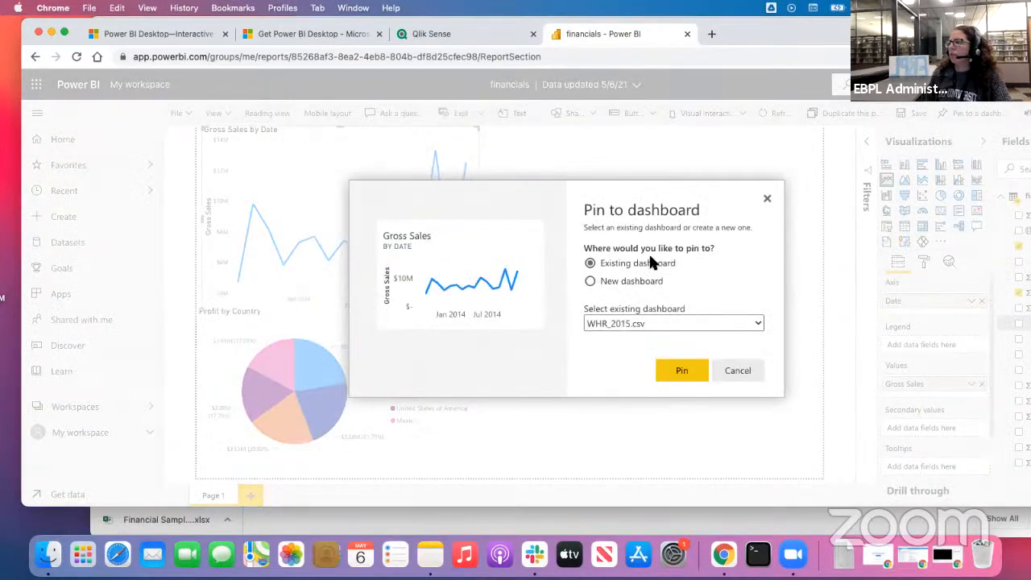
left_click(634, 322)
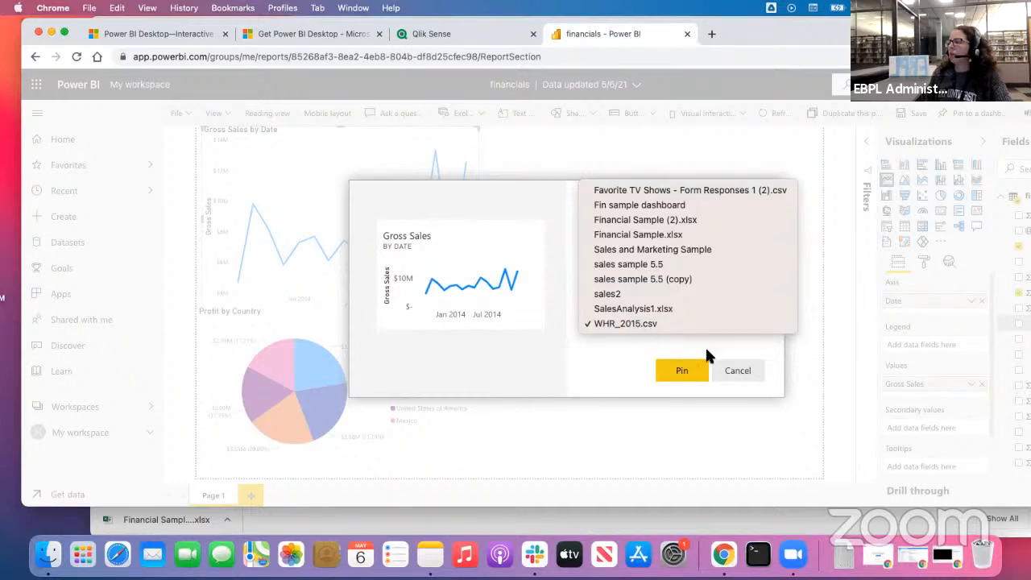
left_click(727, 369)
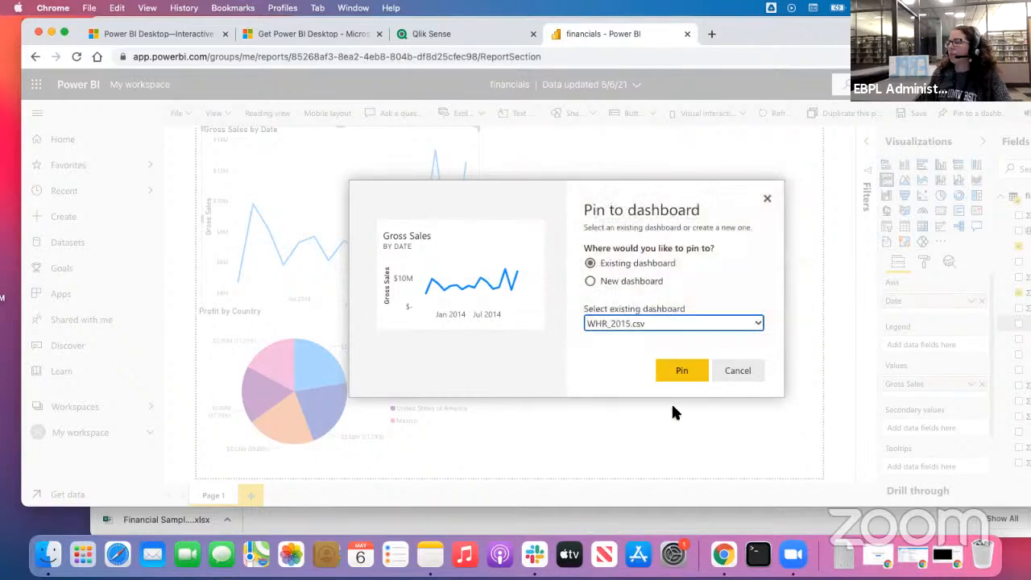
left_click(767, 200)
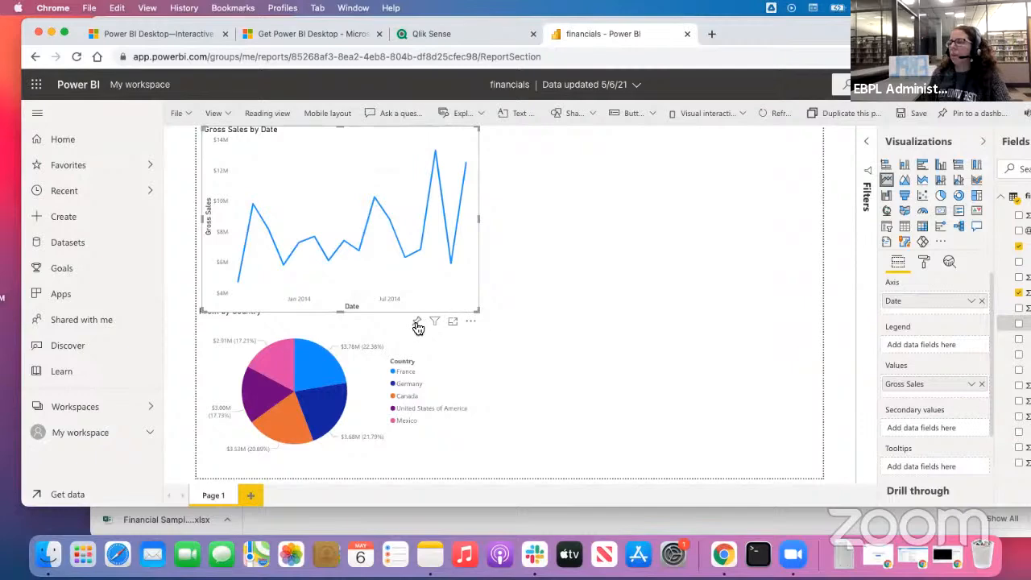
Pin the Gross Sales by Date line chart to a new dashboard named Fin
left_click(417, 324)
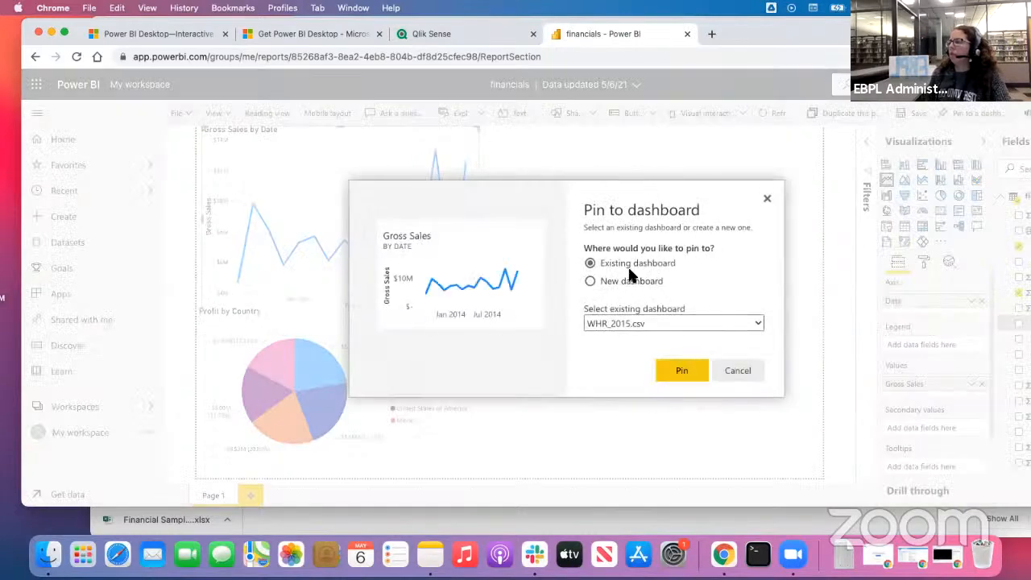
left_click(626, 282)
left_click(644, 317)
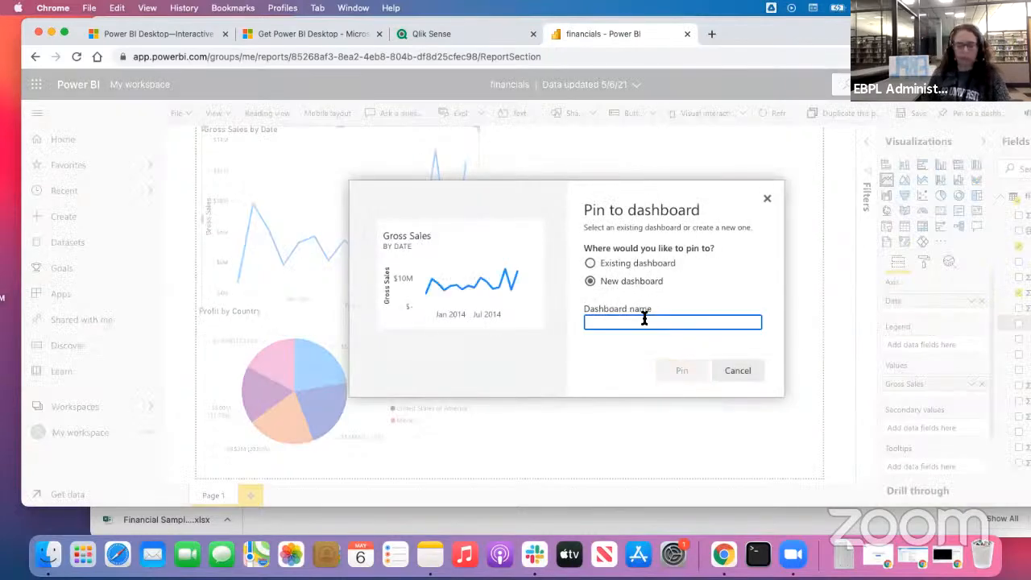
type("Fin")
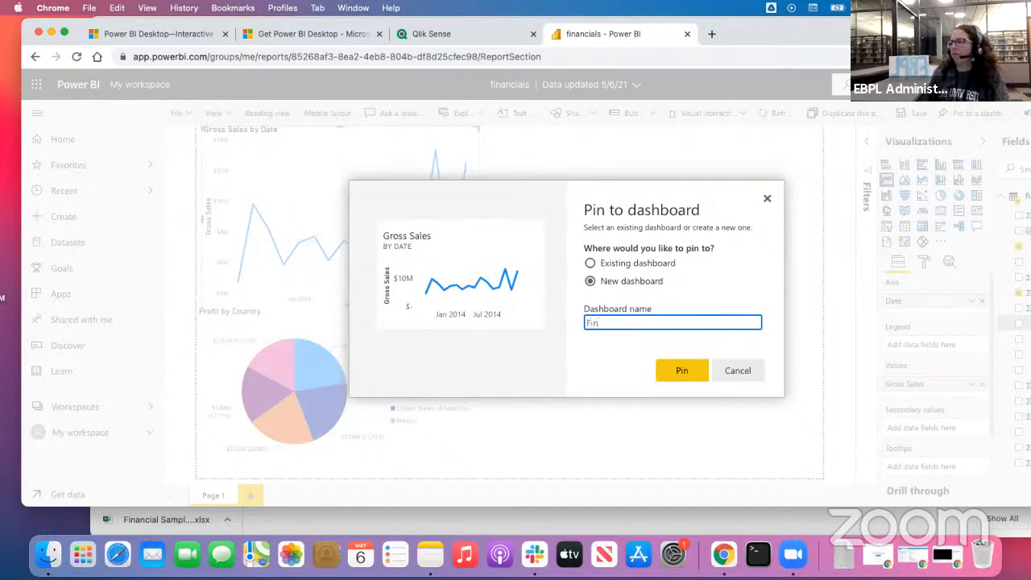
left_click(677, 362)
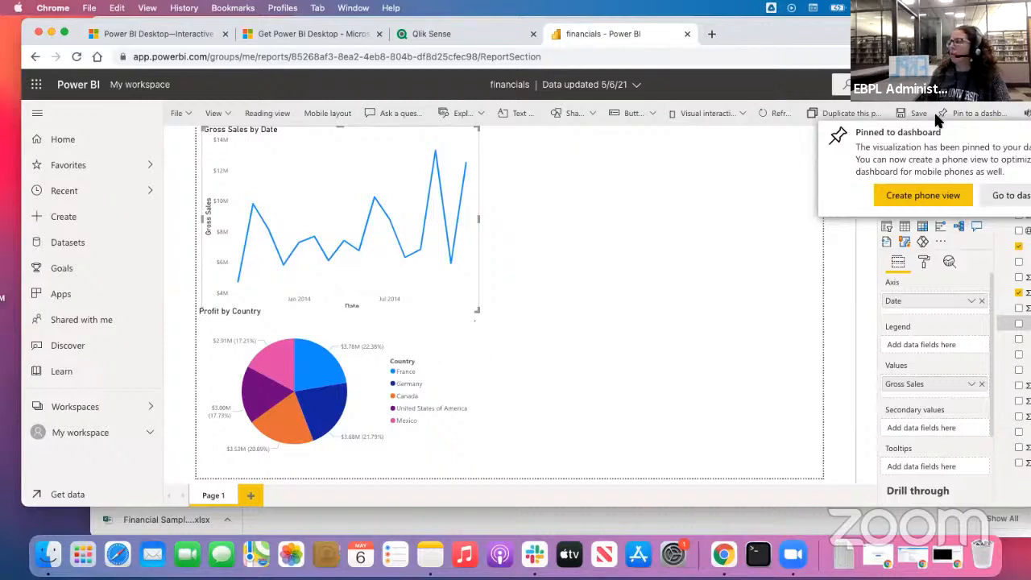
Pin the Profit by Country pie chart to the existing Fin dashboard
left_click(444, 329)
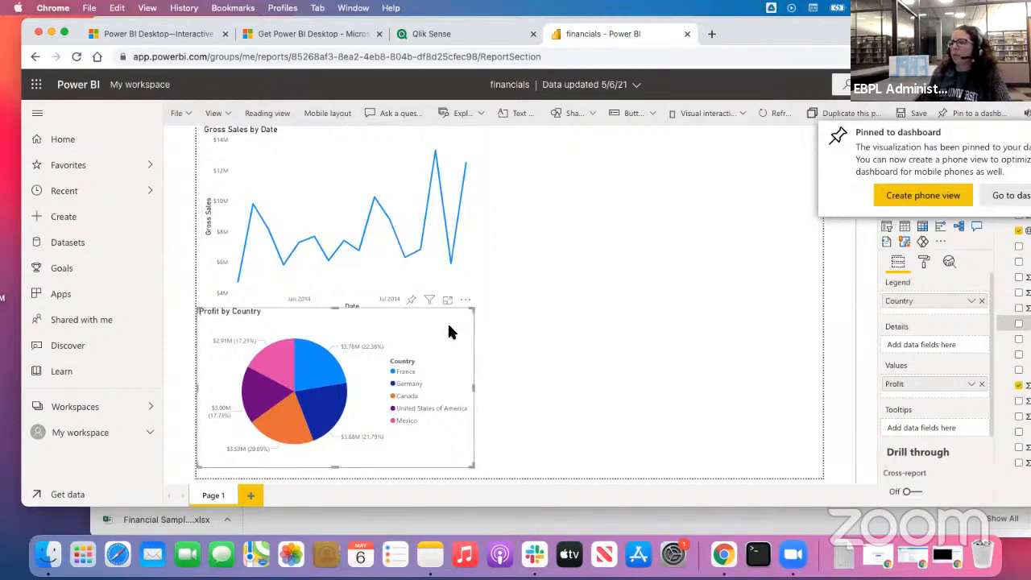
left_click(411, 299)
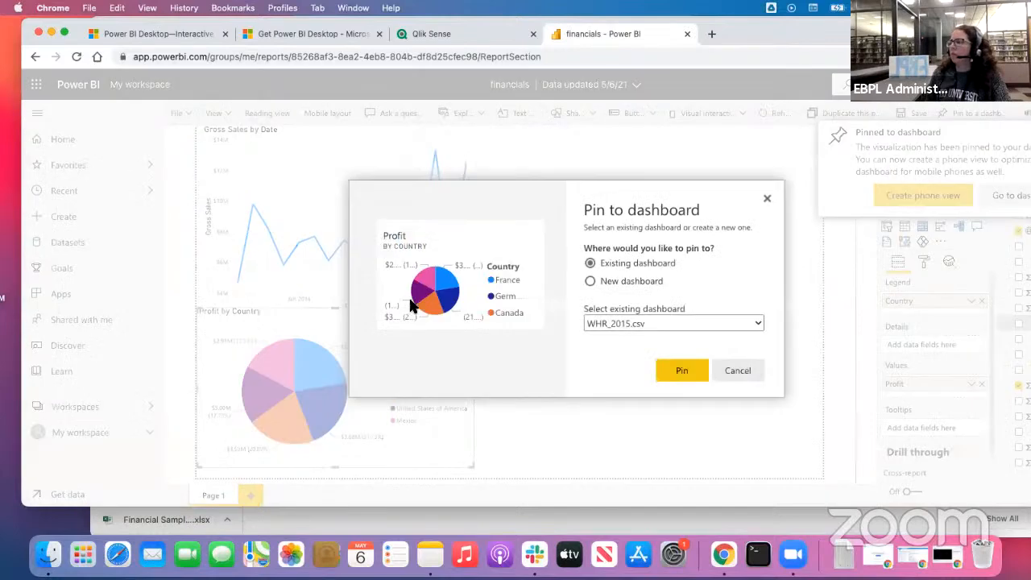
left_click(673, 323)
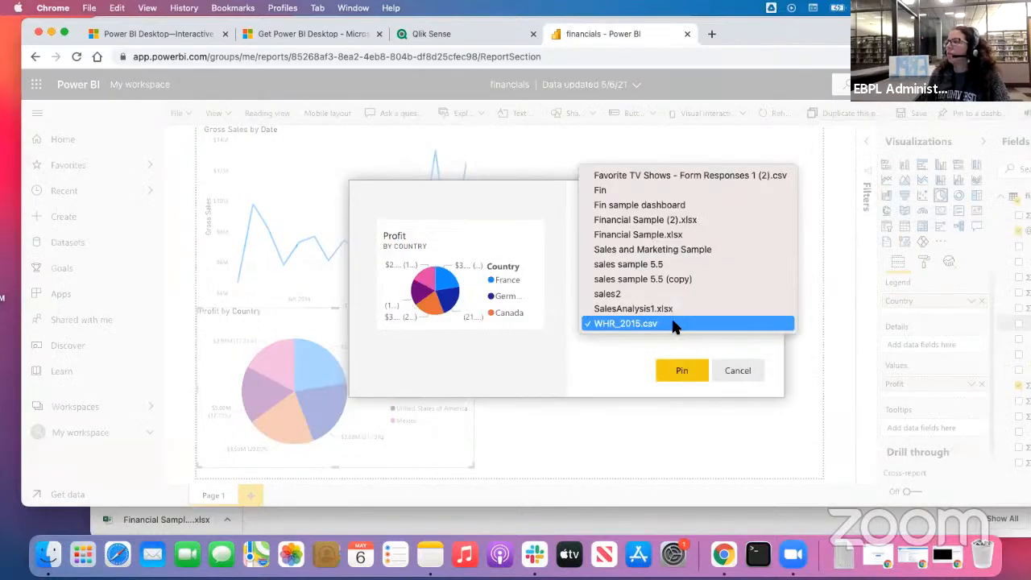
left_click(600, 190)
left_click(677, 369)
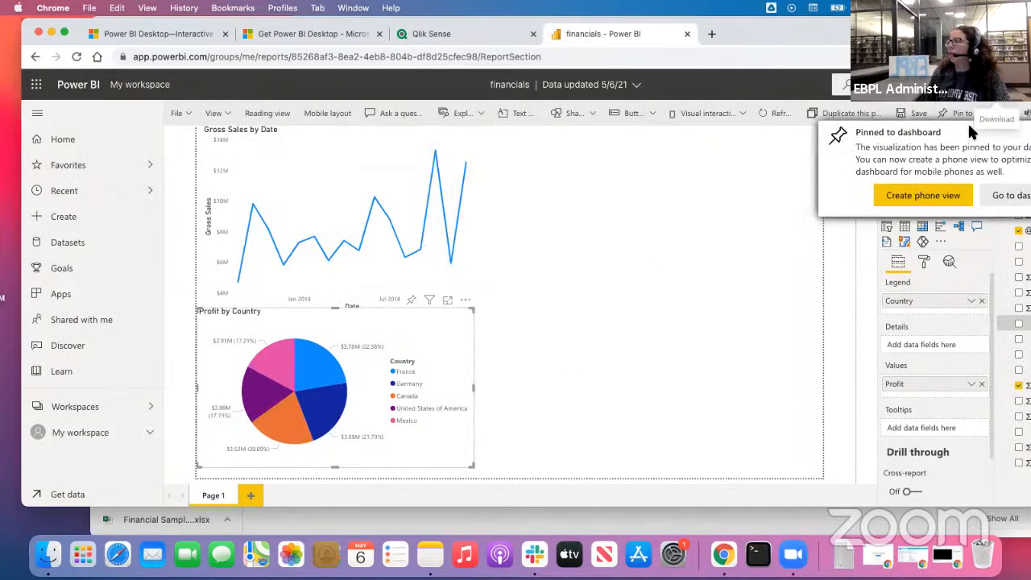
Go to the Fin dashboard, saving the report changes on the way
left_click_drag(952, 31, 780, 29)
left_click(883, 193)
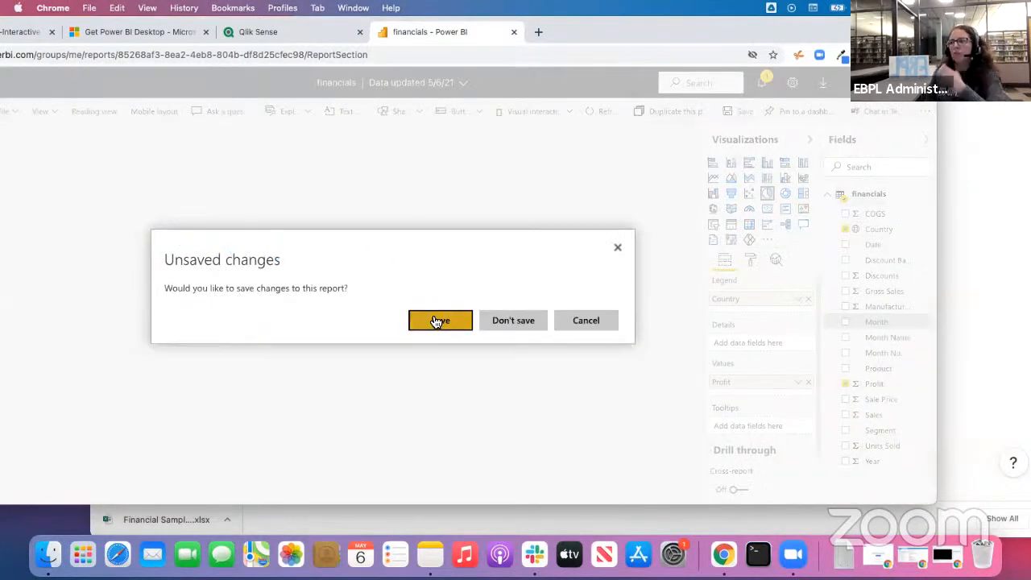
left_click(440, 321)
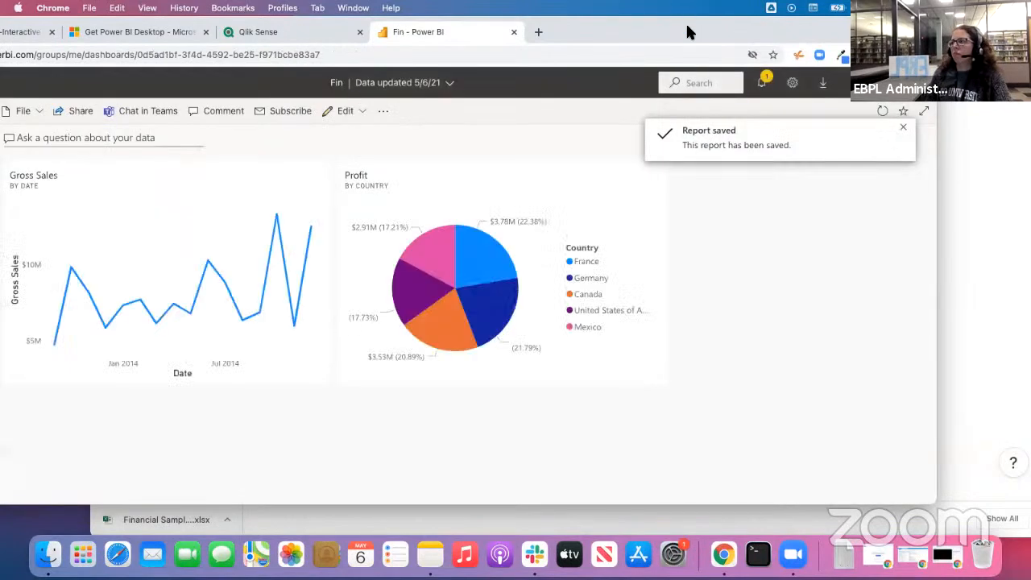
left_click_drag(685, 22, 901, 34)
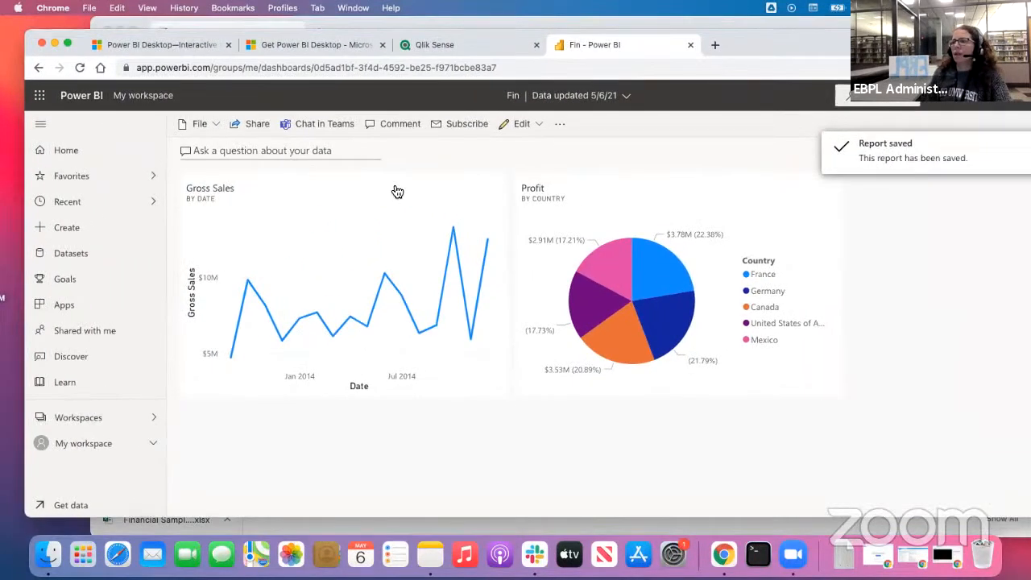
Look at the suggested Q&A questions for the Fin dashboard and return to its tiles
left_click(224, 151)
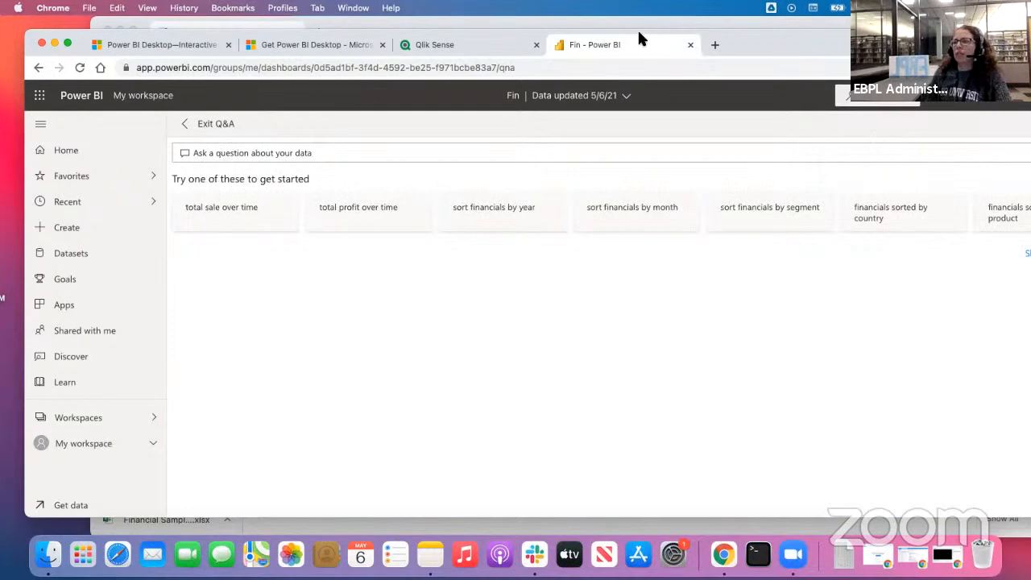
left_click_drag(867, 41, 761, 46)
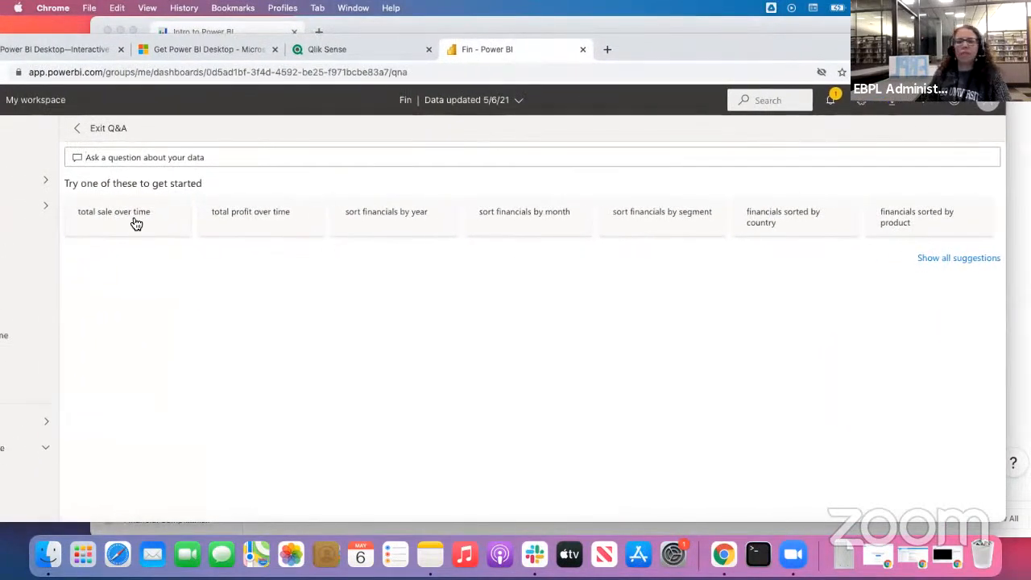
left_click(82, 133)
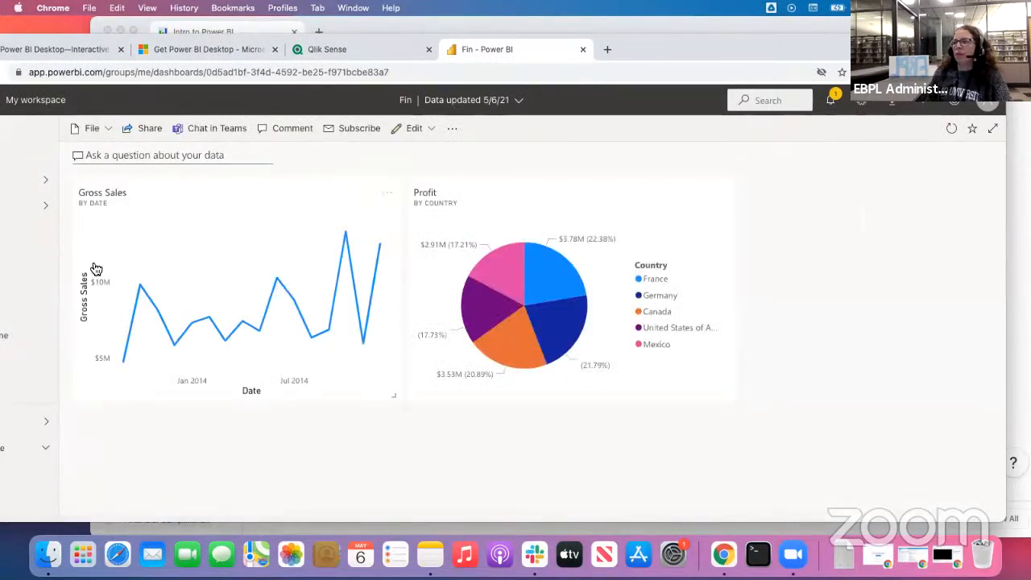
Expand all Q&A suggestions, view the answer for "total sale over time", and exit back to the dashboard
left_click(111, 157)
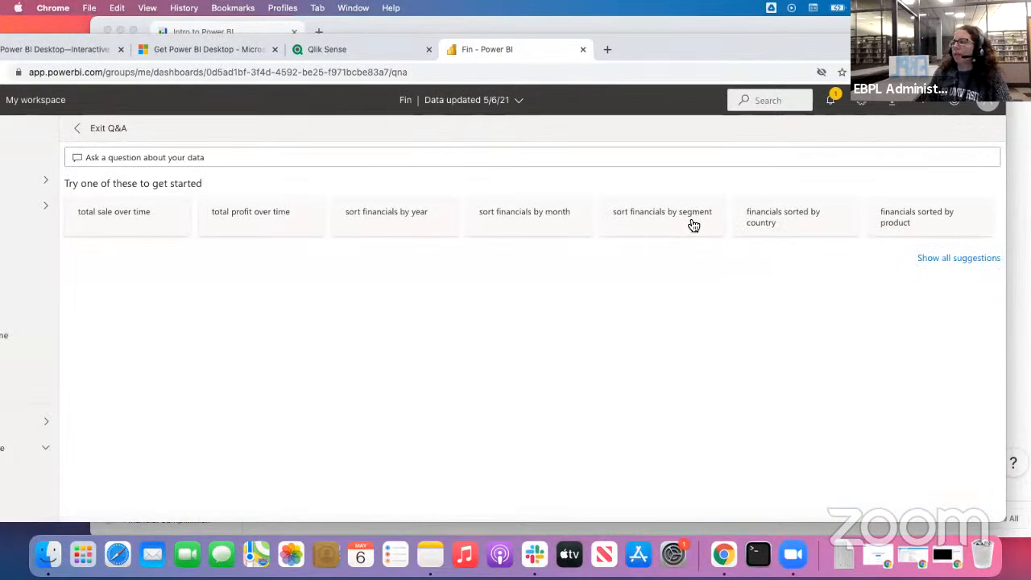
left_click(943, 259)
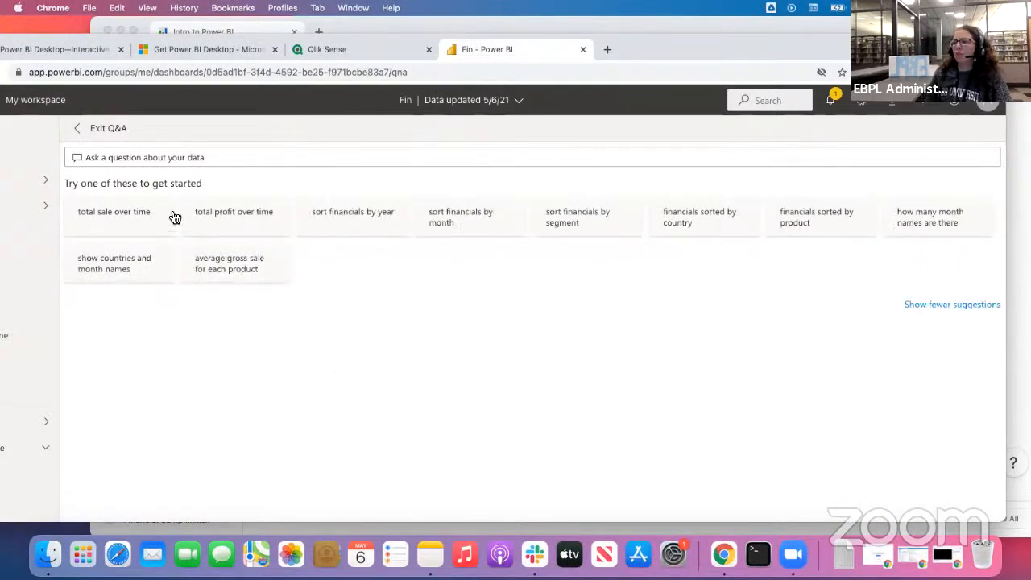
left_click(97, 221)
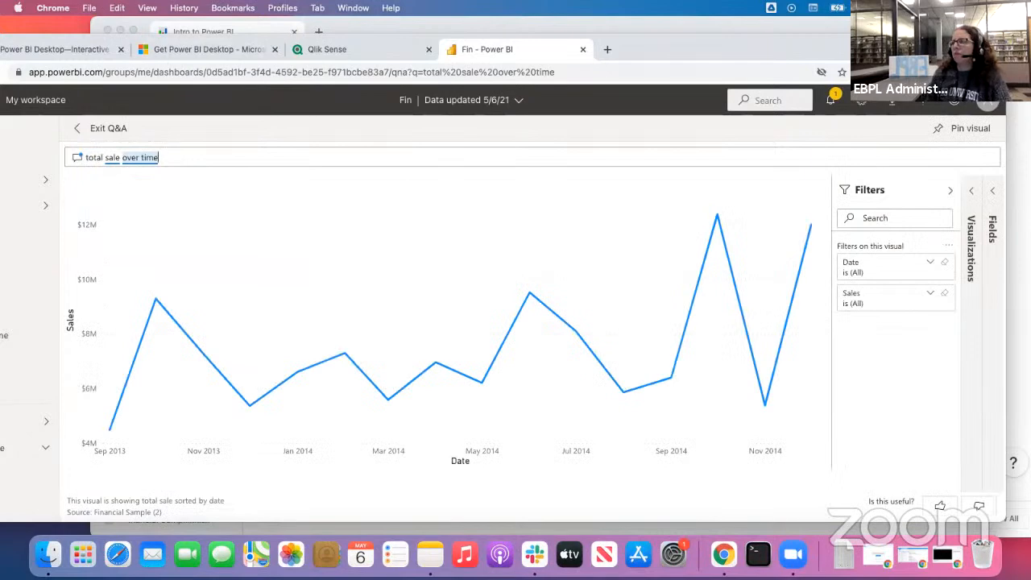
left_click_drag(871, 49, 938, 32)
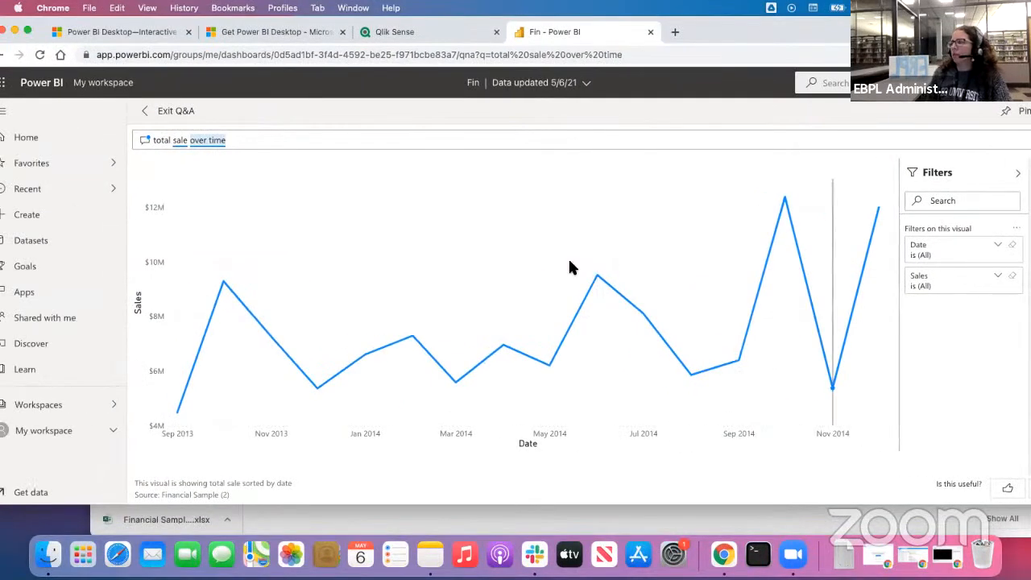
mouse_move(418, 285)
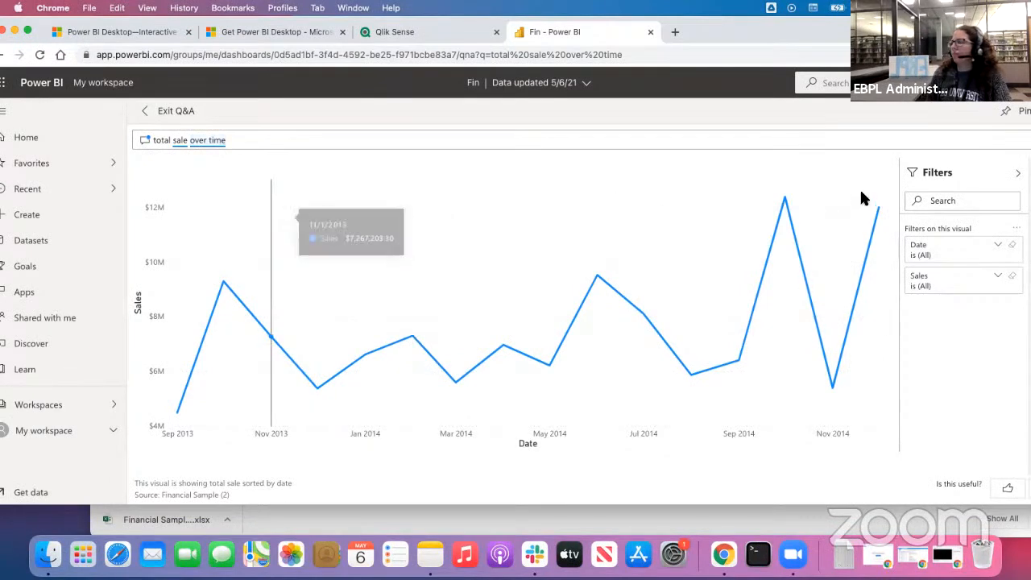
left_click(155, 110)
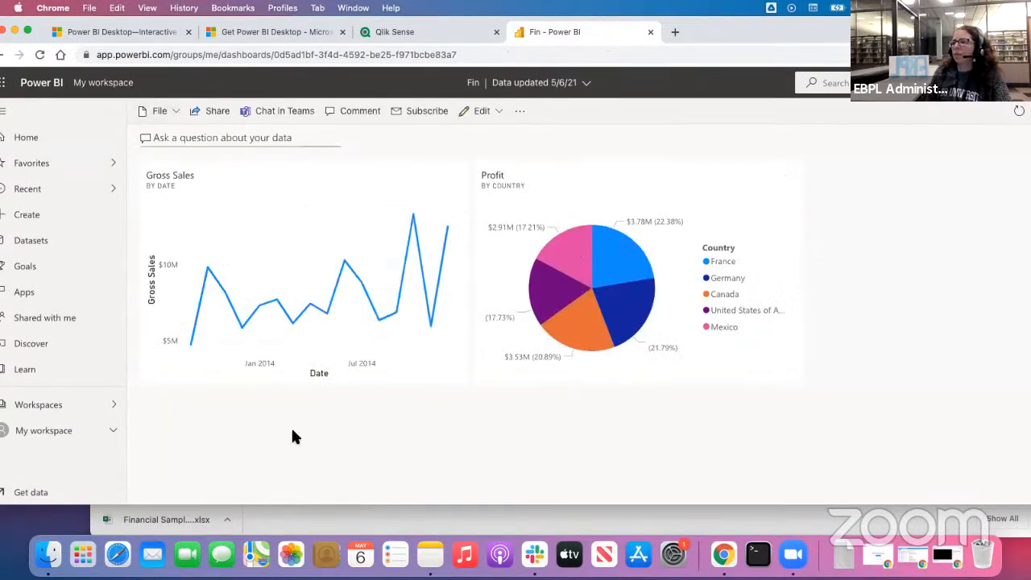
View the Q&A answer for "sort financials by year" and exit back to the dashboard
left_click(146, 138)
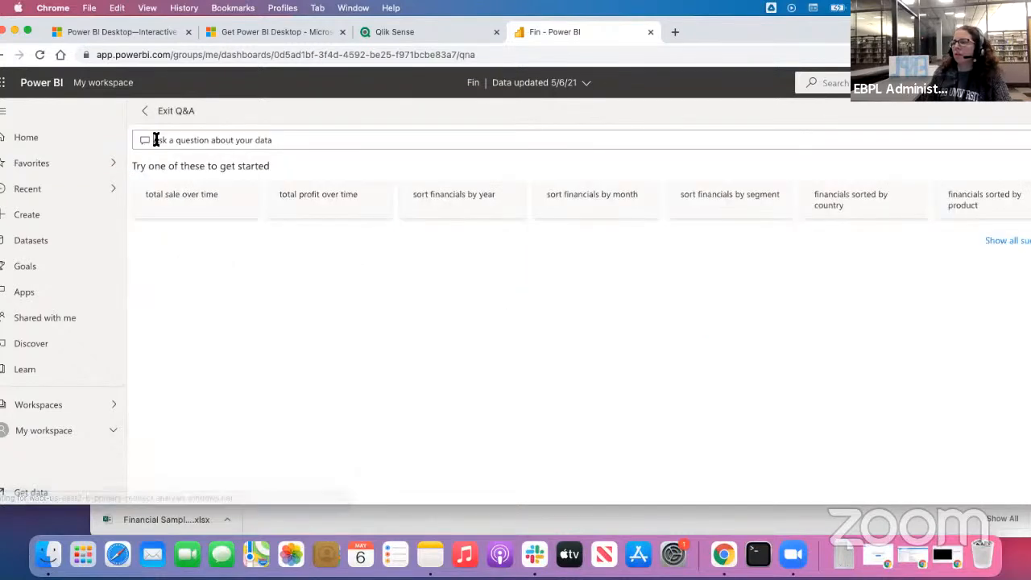
left_click(485, 203)
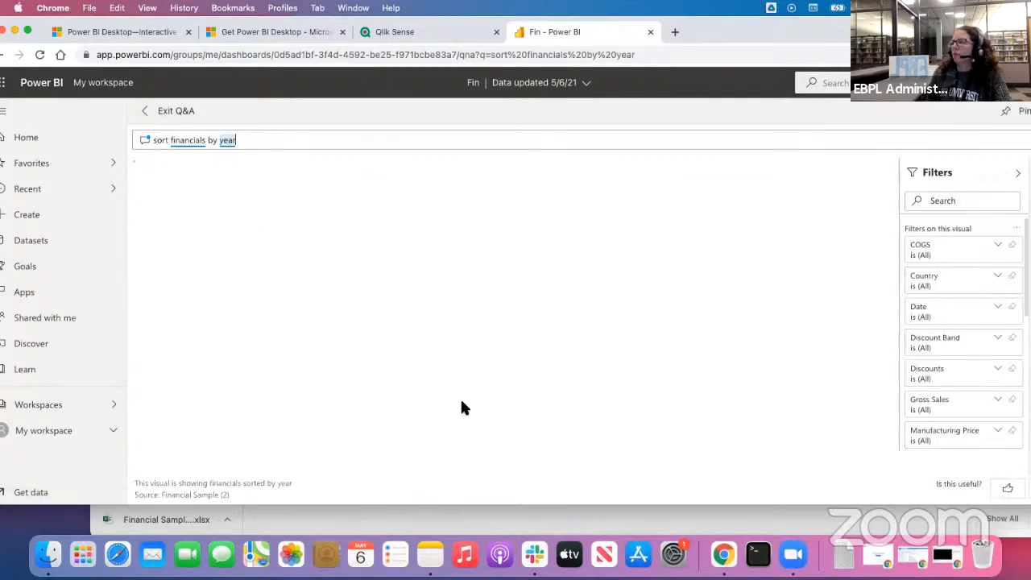
left_click_drag(760, 32, 725, 32)
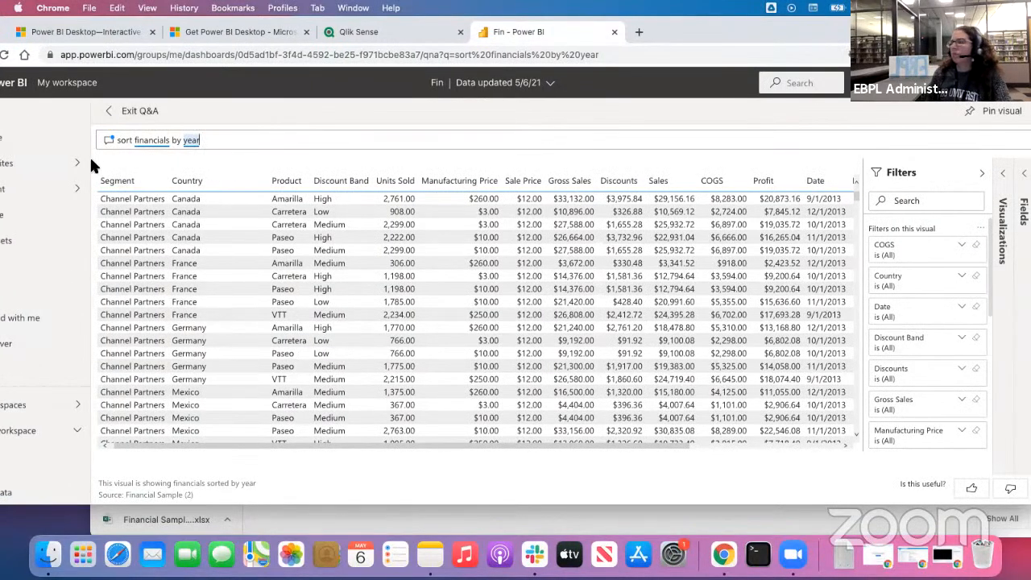
left_click(118, 110)
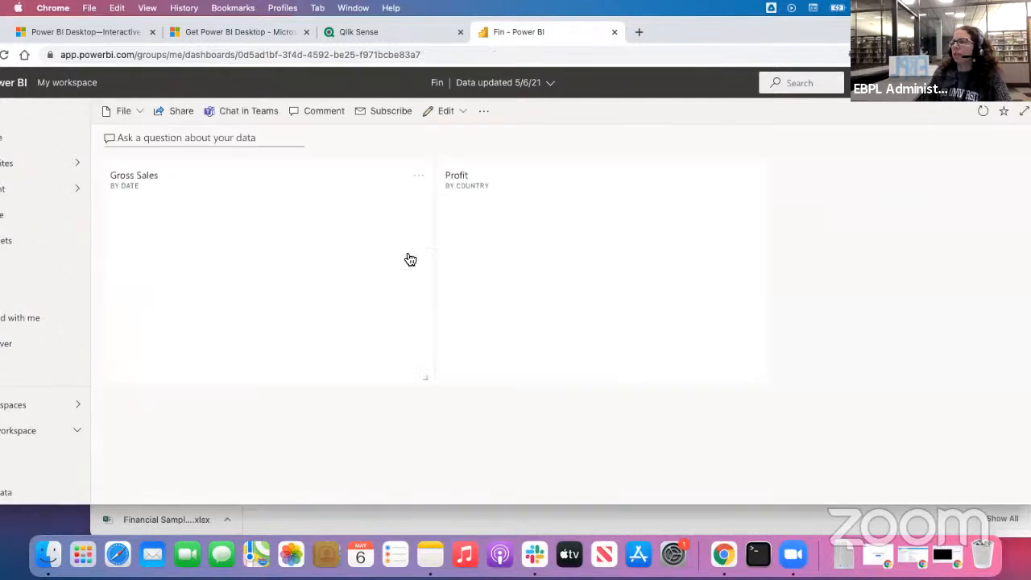
Ask the suggested Q&A question "financials sorted by product" and exit back to the dashboard
left_click(186, 138)
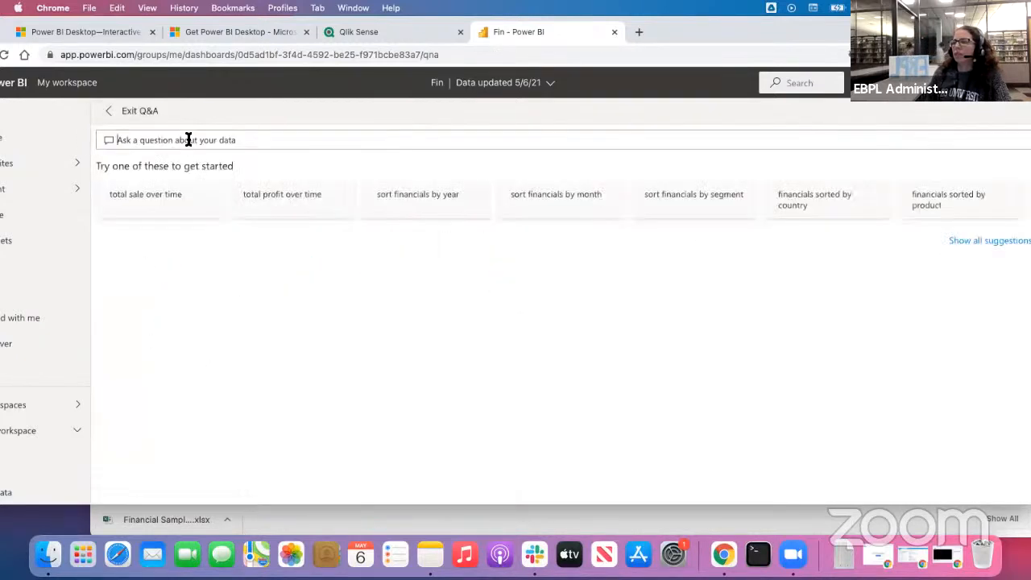
left_click(963, 205)
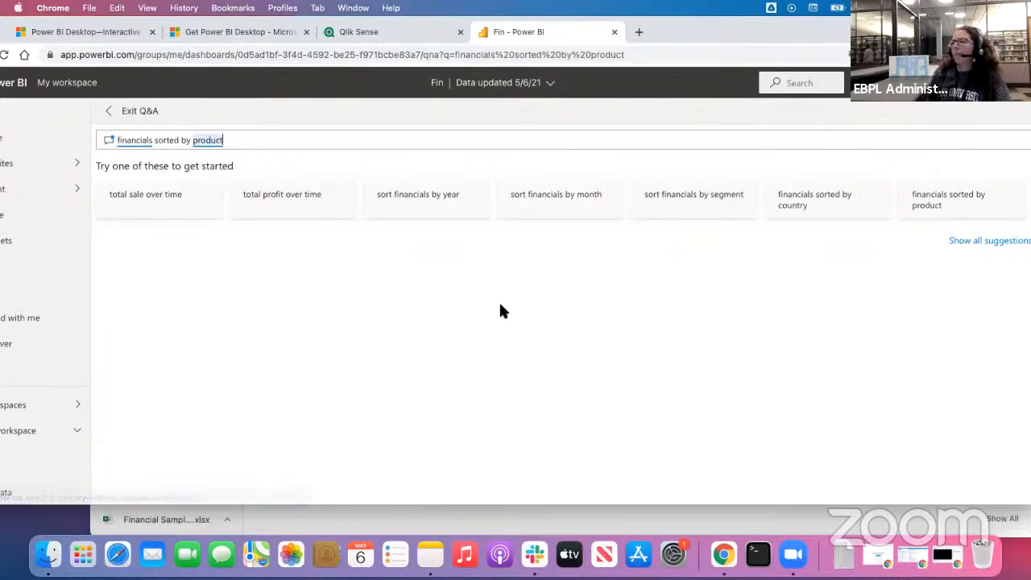
left_click(110, 112)
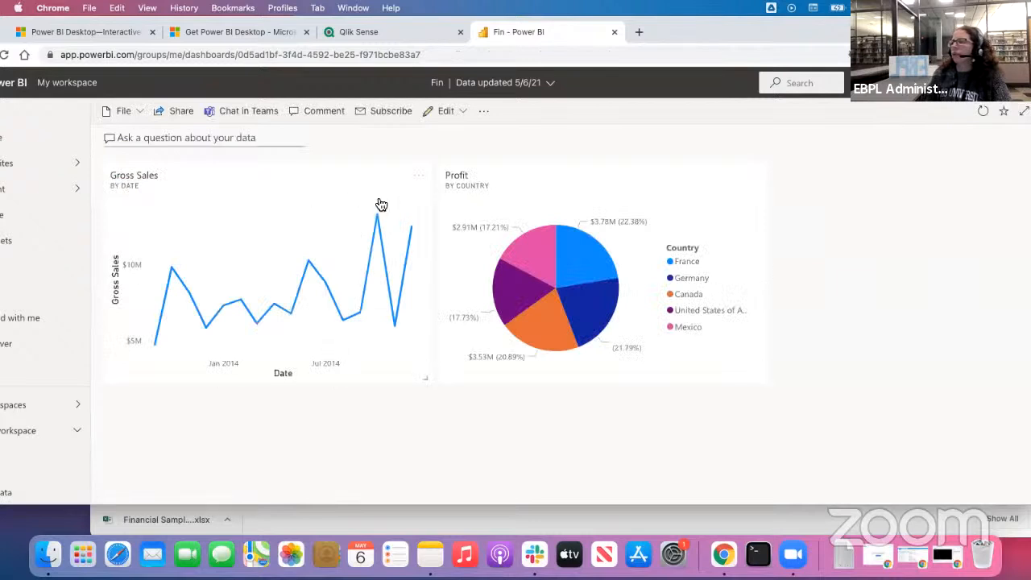
Ask the Q&A question "sort financials by year" and change the resulting table to a 100% stacked bar chart
left_click(177, 138)
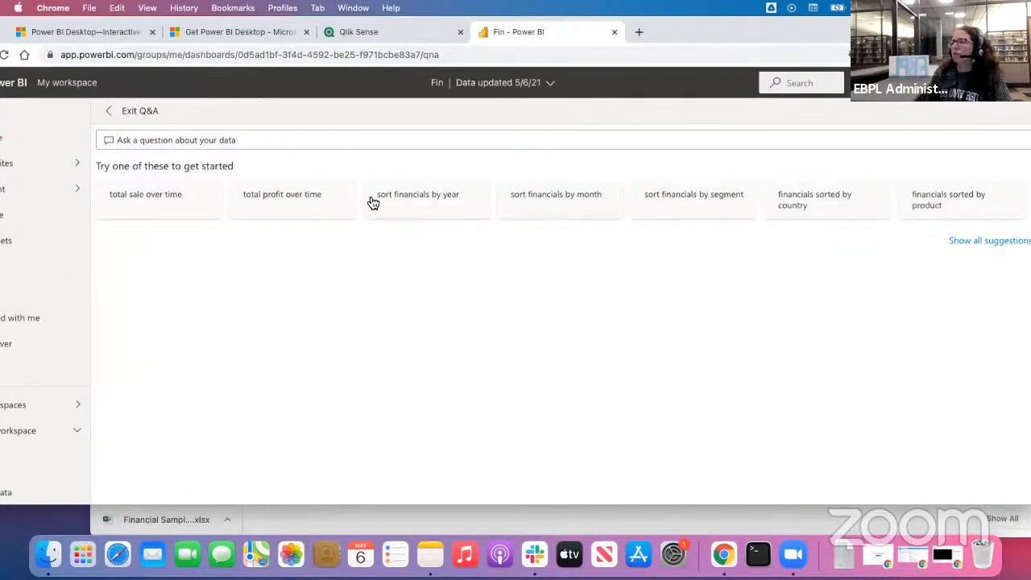
left_click(398, 199)
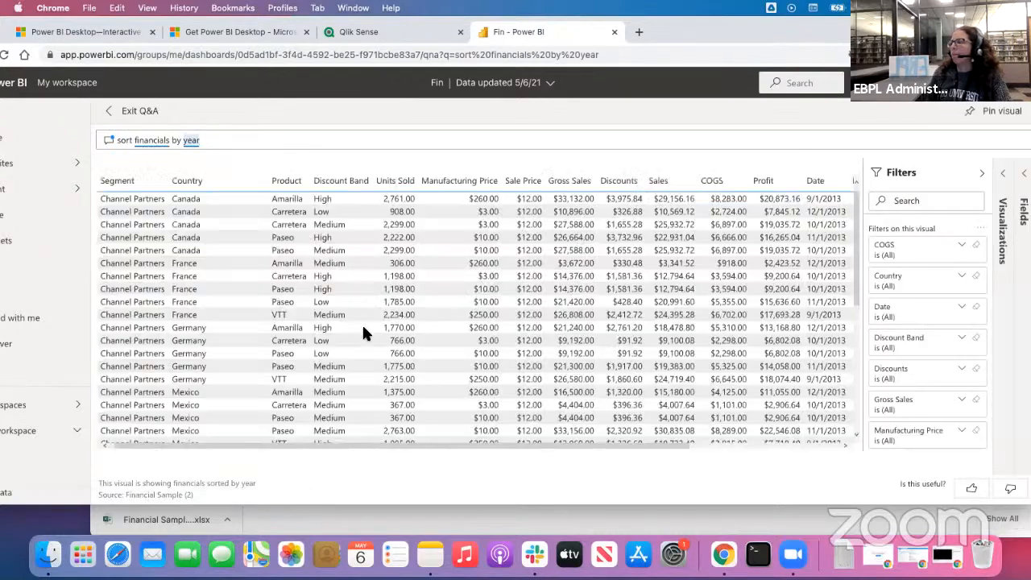
left_click(1004, 175)
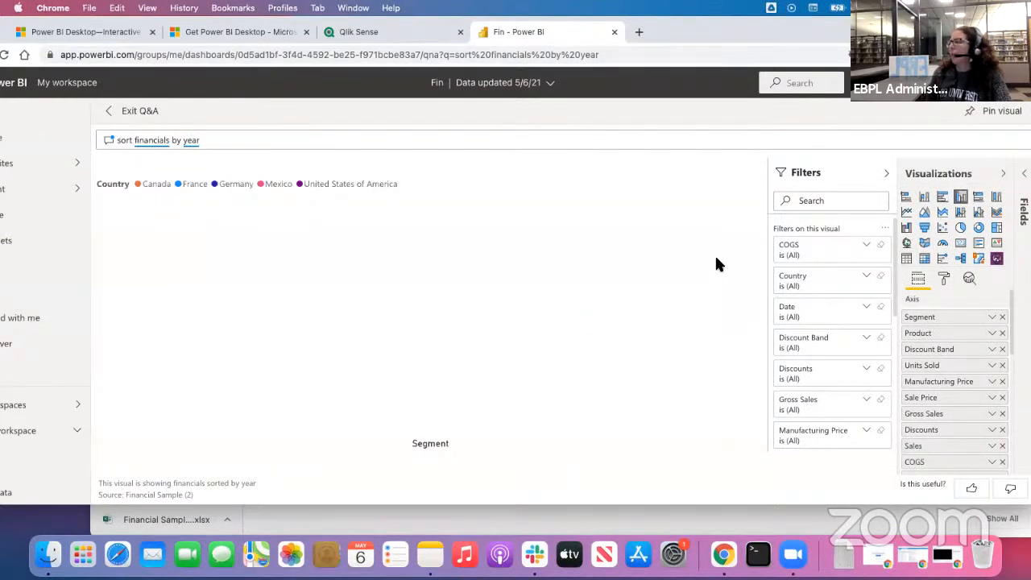
left_click(977, 197)
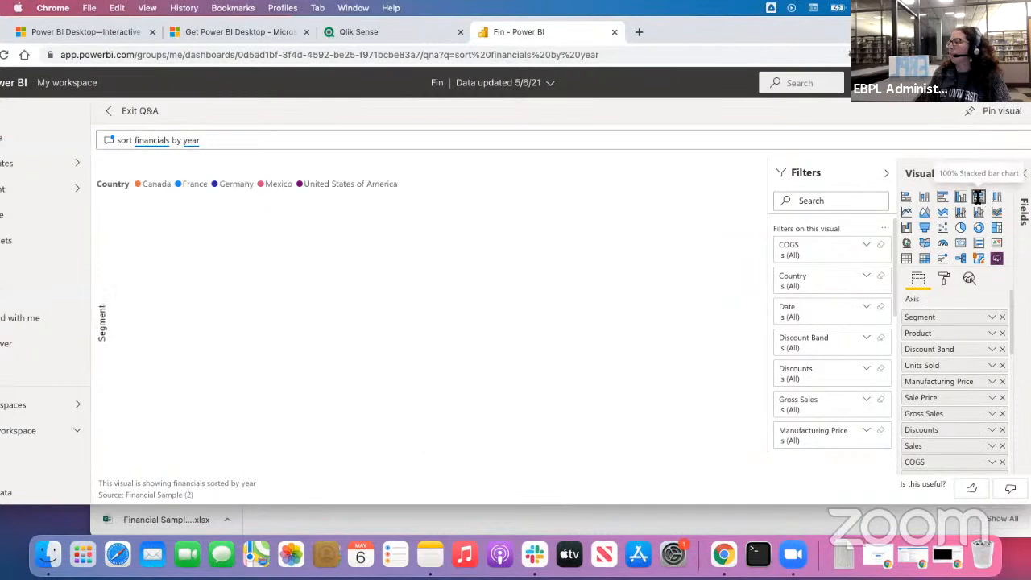
Show the available fields and remove the COGS field from the Q&A visual
left_click_drag(949, 32, 807, 25)
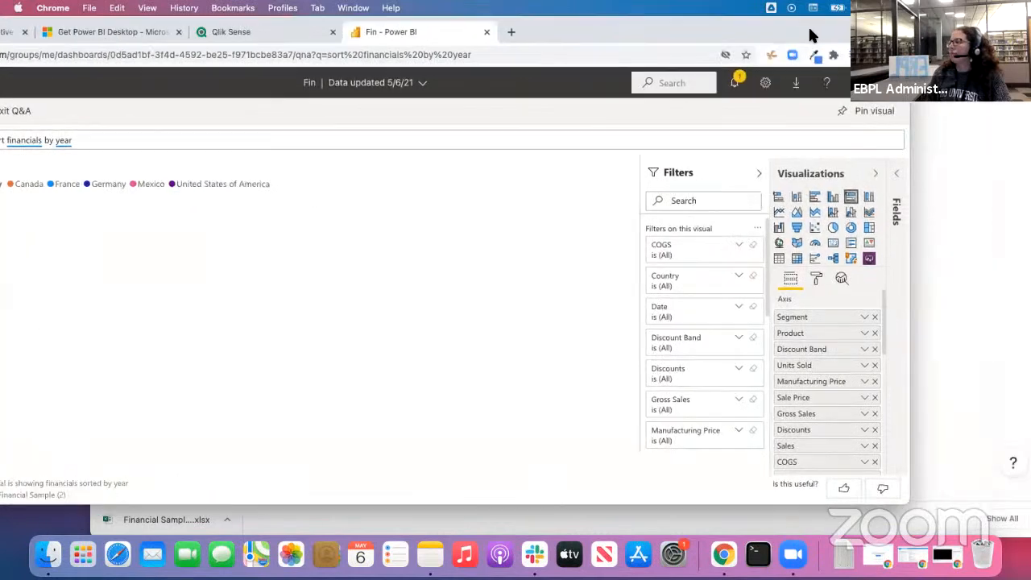
left_click(861, 175)
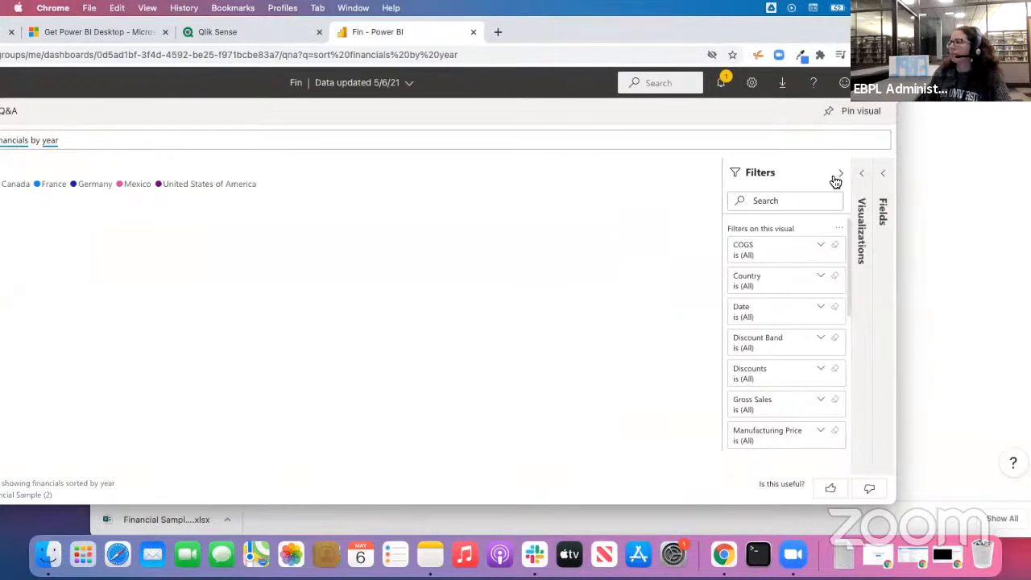
left_click(882, 177)
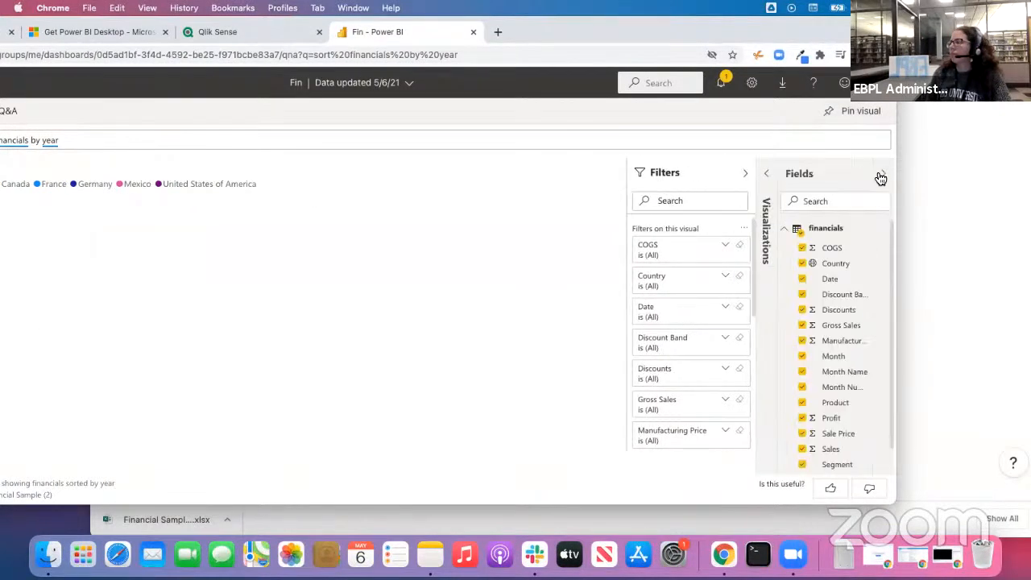
left_click(802, 247)
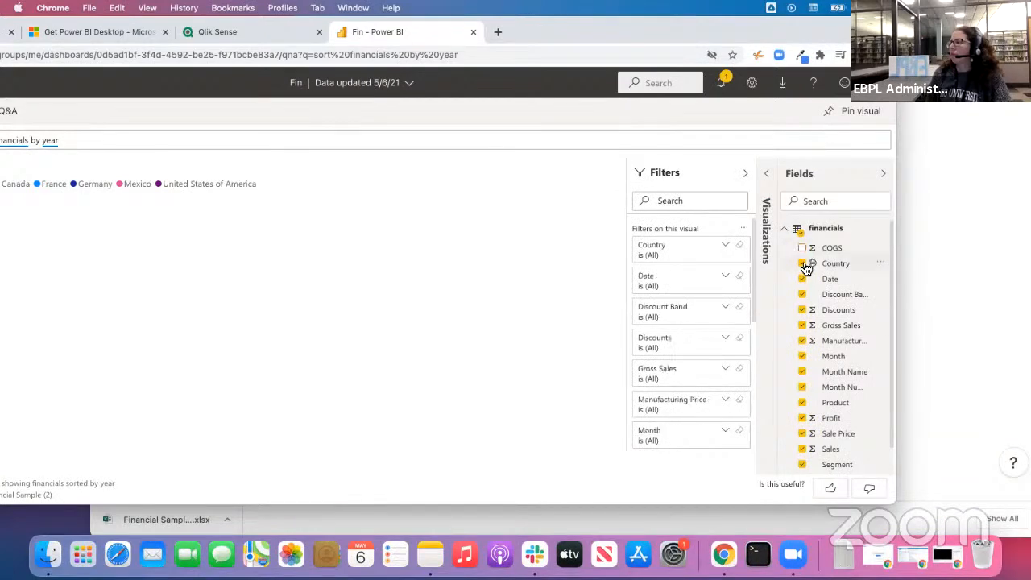
Change the Q&A visual to a pie chart and exit back to the dashboard without pinning it
double_click(758, 30)
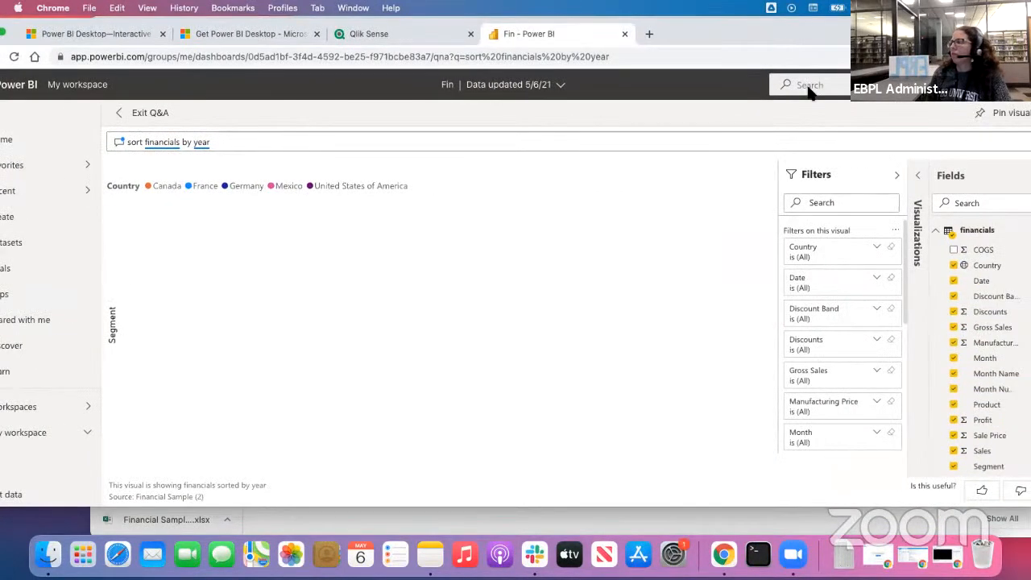
left_click(897, 174)
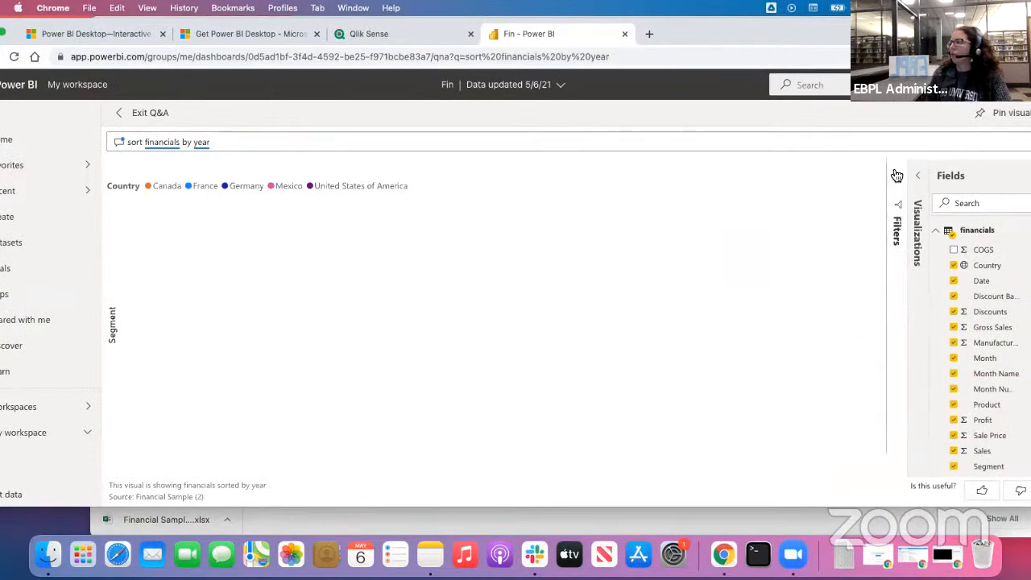
left_click(896, 175)
left_click(919, 176)
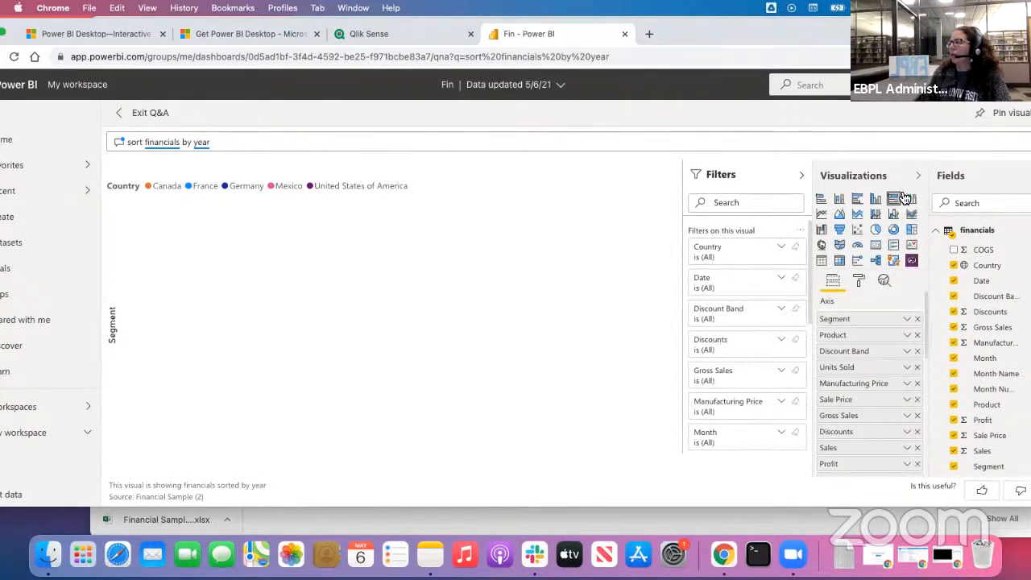
left_click(875, 230)
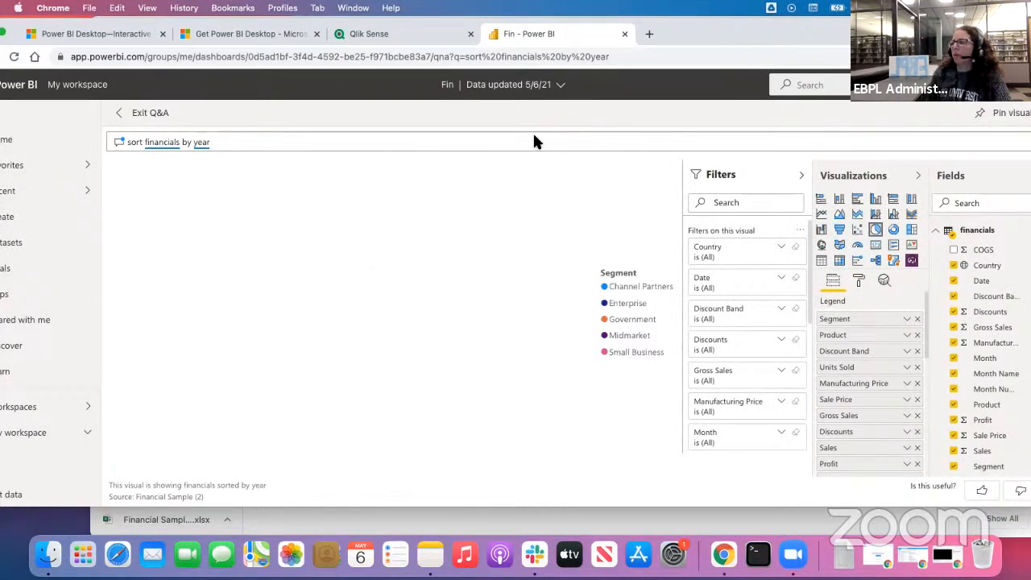
left_click(121, 114)
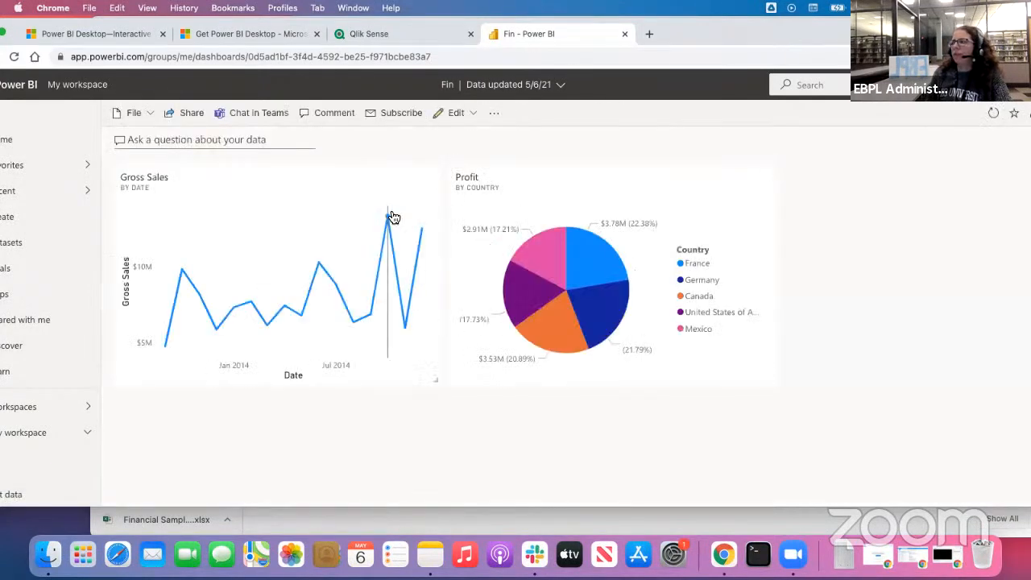
Examine the file, edit and additional commands available for the Fin dashboard
left_click_drag(800, 35, 868, 38)
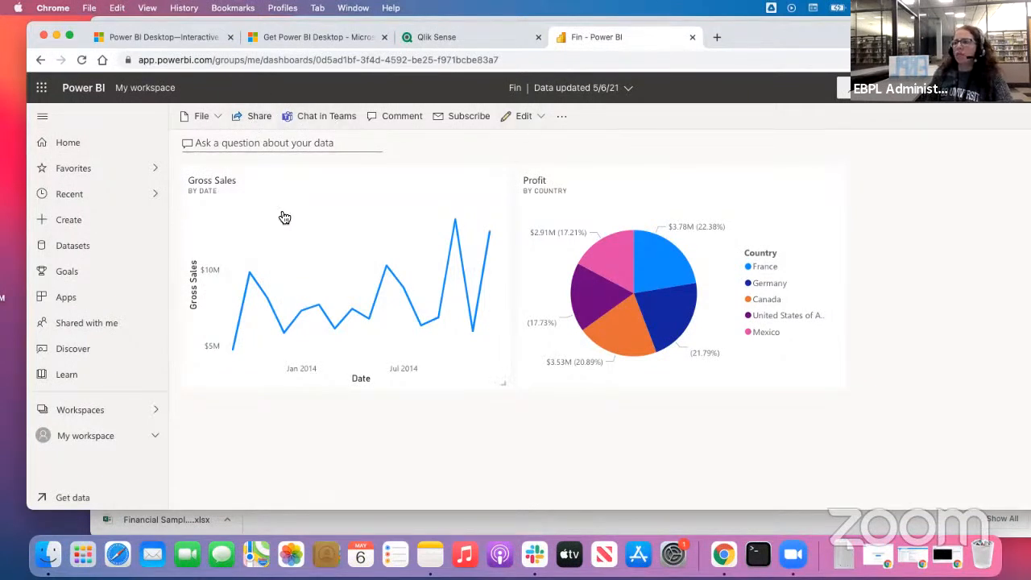
left_click(218, 113)
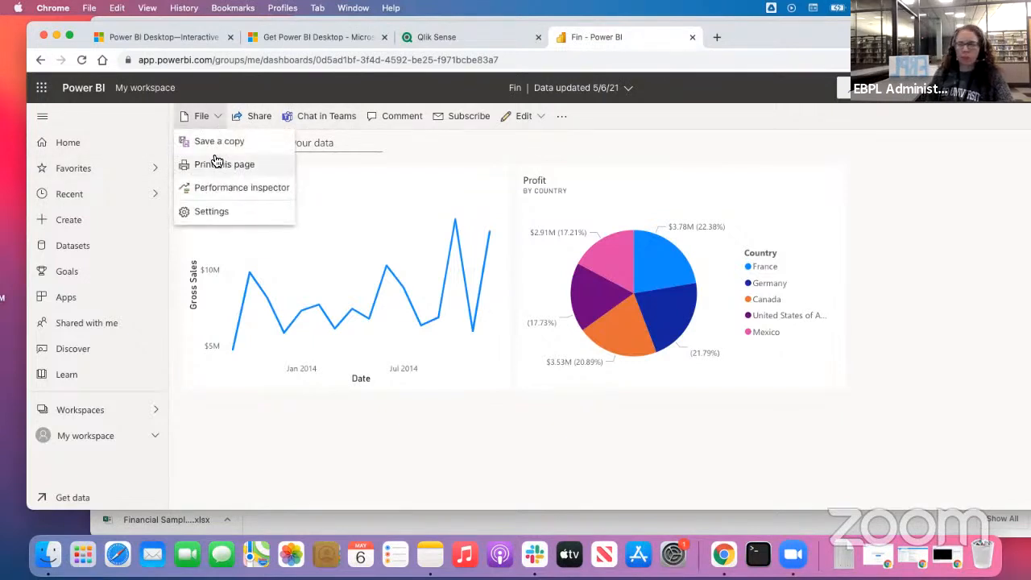
left_click(523, 118)
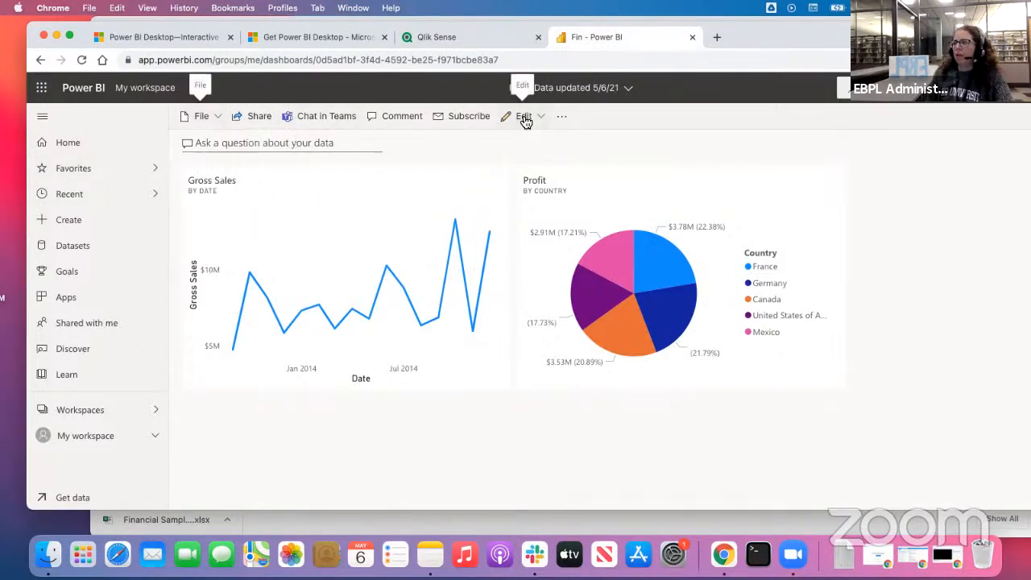
left_click(521, 117)
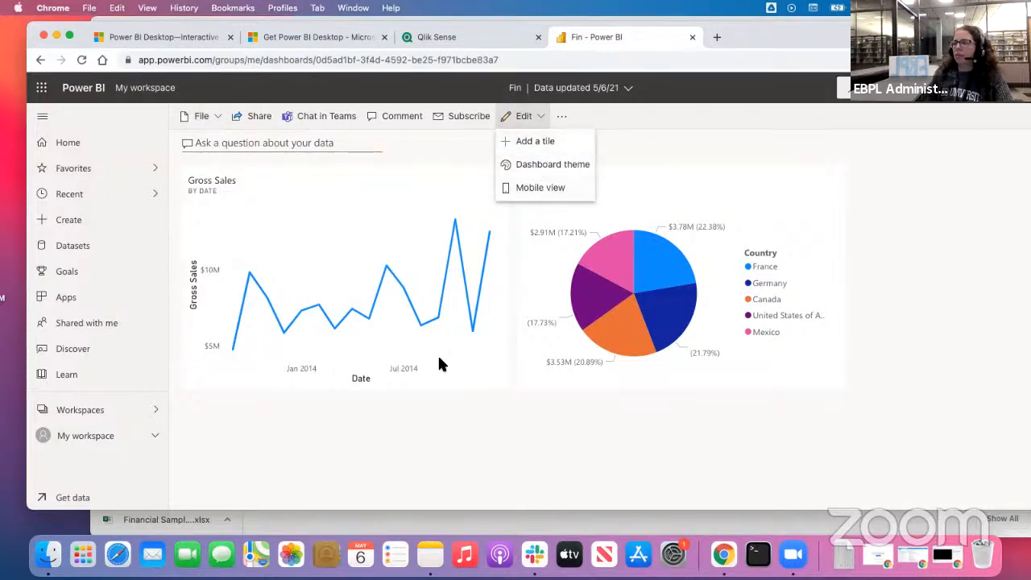
left_click(523, 116)
left_click(561, 118)
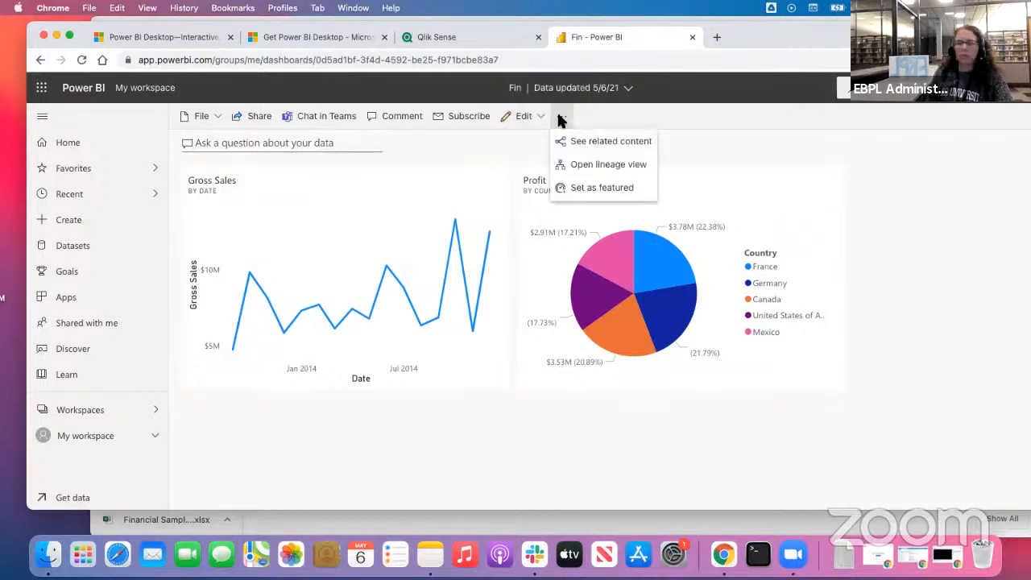
left_click(515, 133)
left_click(518, 120)
left_click(653, 133)
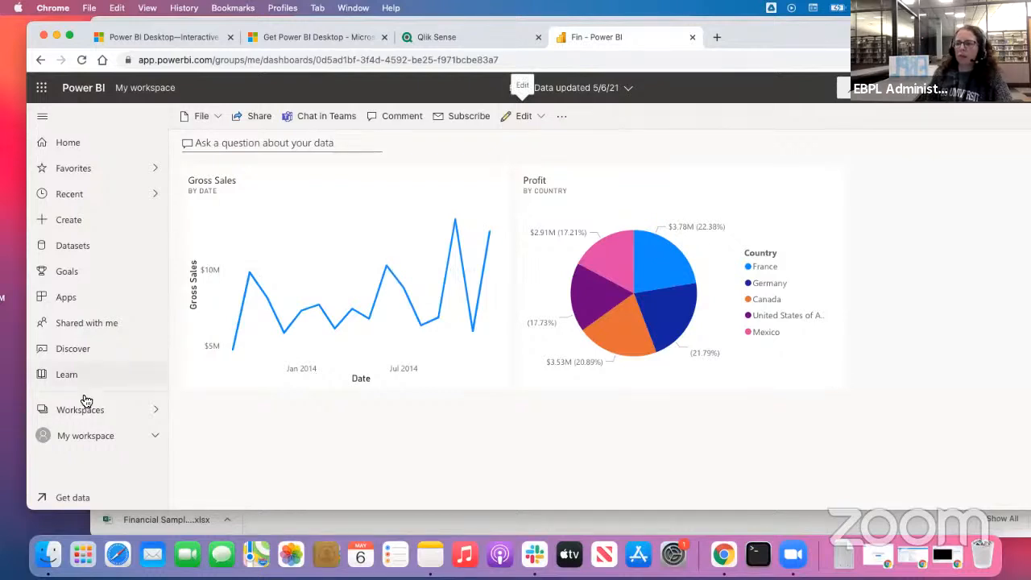
Go to My workspace and open the financials report with its visualization and field options in view
left_click(69, 436)
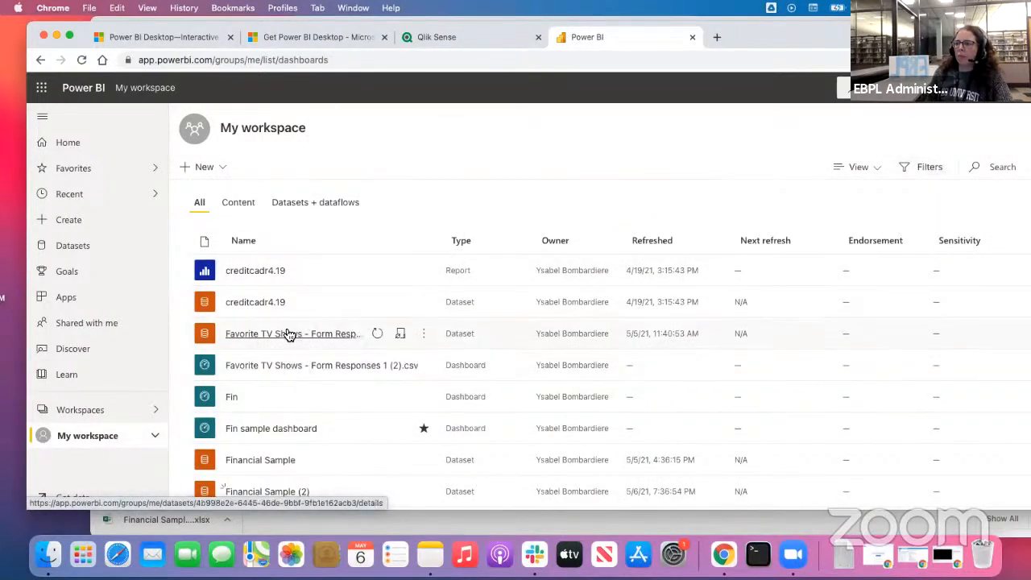
scroll(285, 326, "down", 1)
scroll(285, 335, "down", 5)
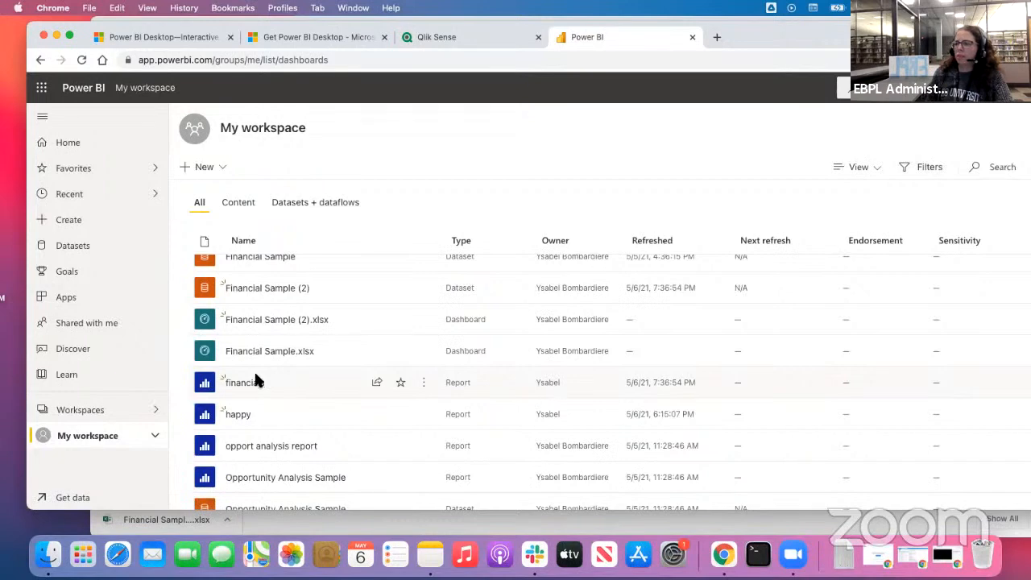
left_click(238, 382)
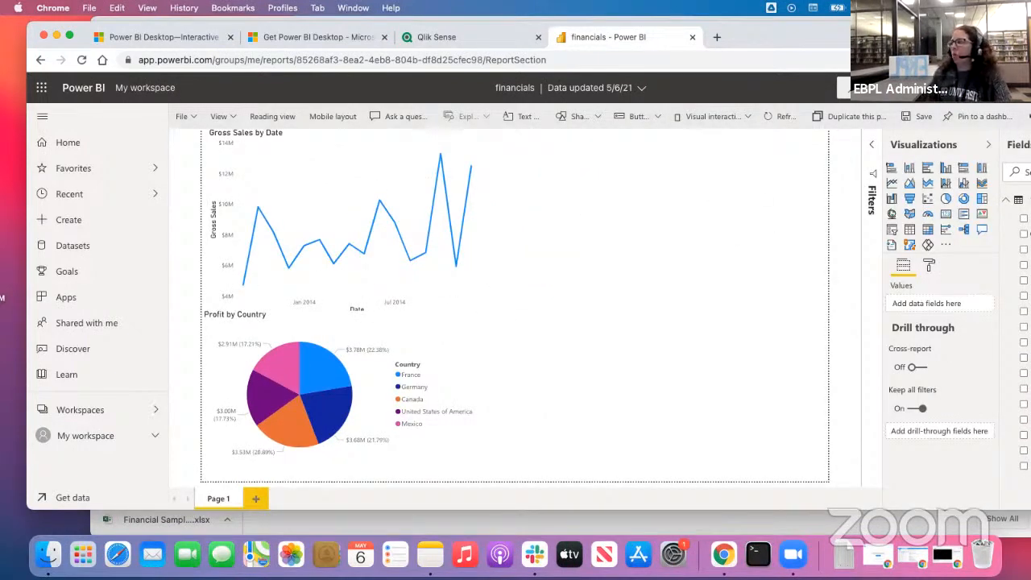
left_click_drag(933, 38, 821, 42)
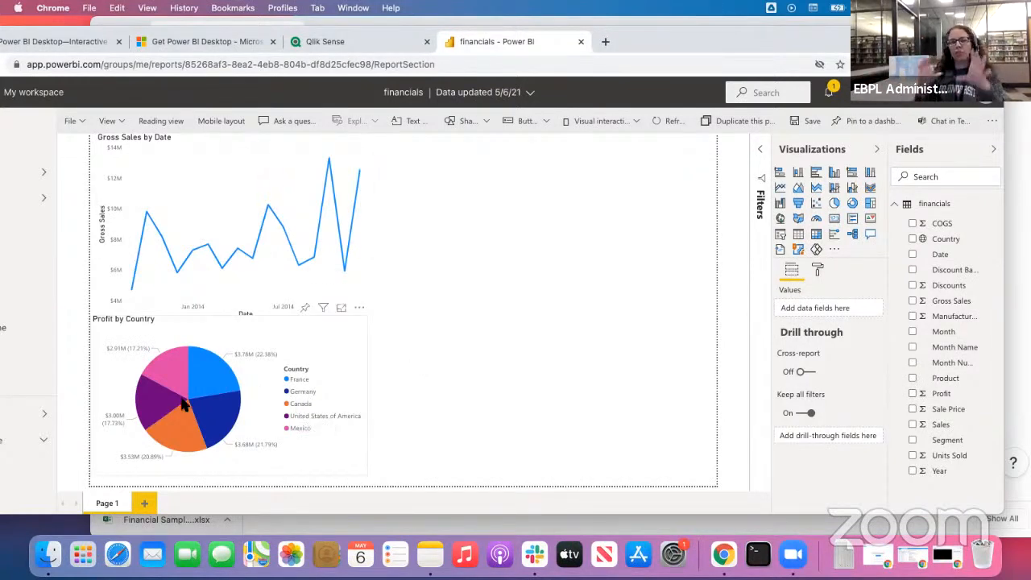
mouse_move(184, 404)
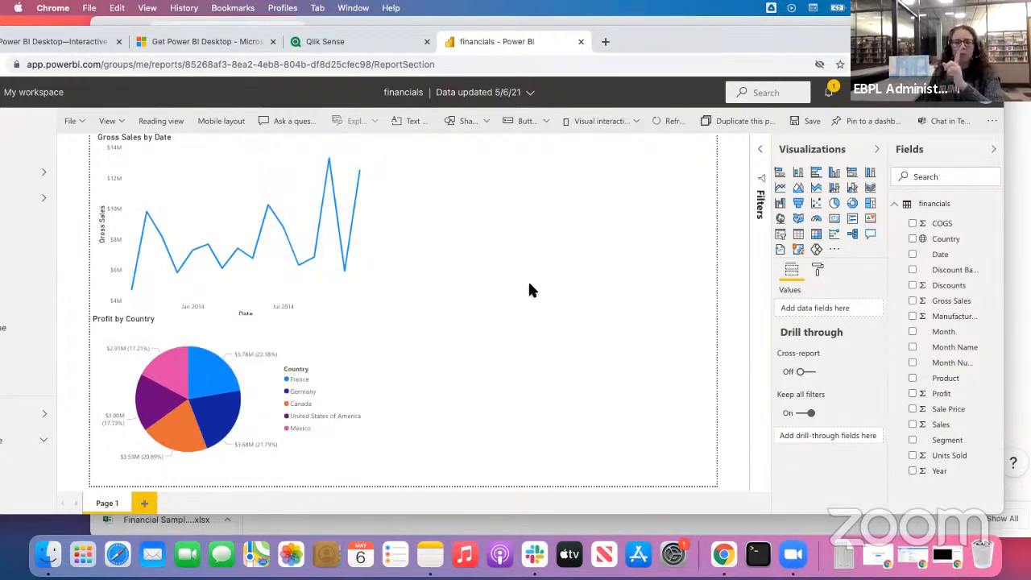
Switch to the Intro to Power BI notes and review the task steps through to the Power BI Desktop section
left_click_drag(737, 36, 861, 39)
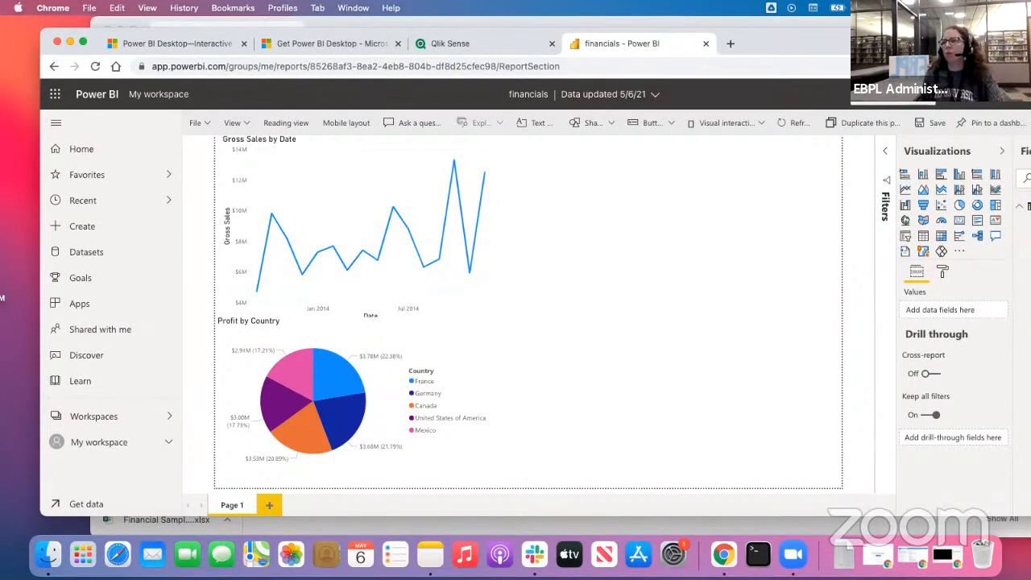
left_click_drag(729, 47, 708, 210)
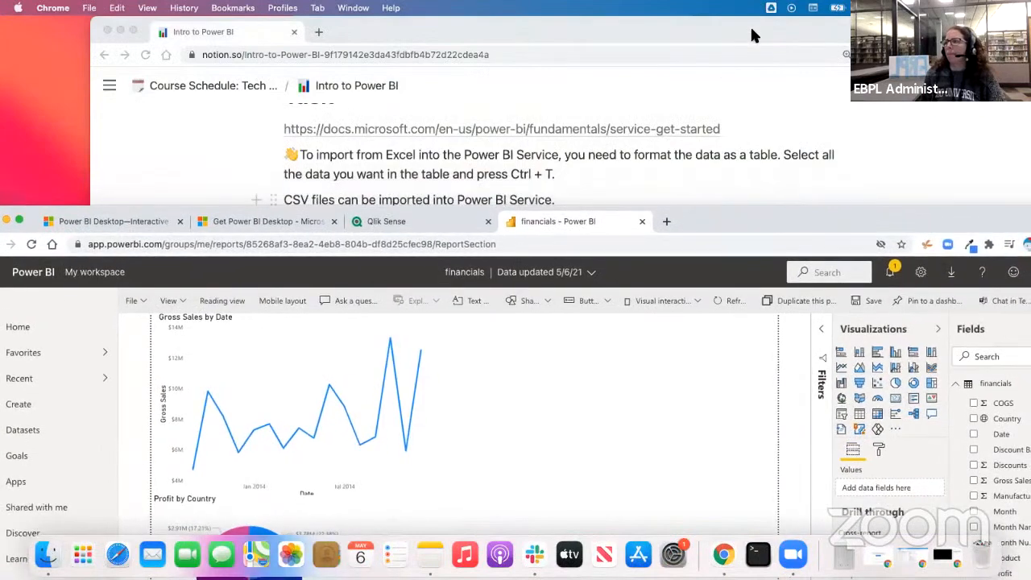
left_click(749, 27)
scroll(699, 334, "down", 15)
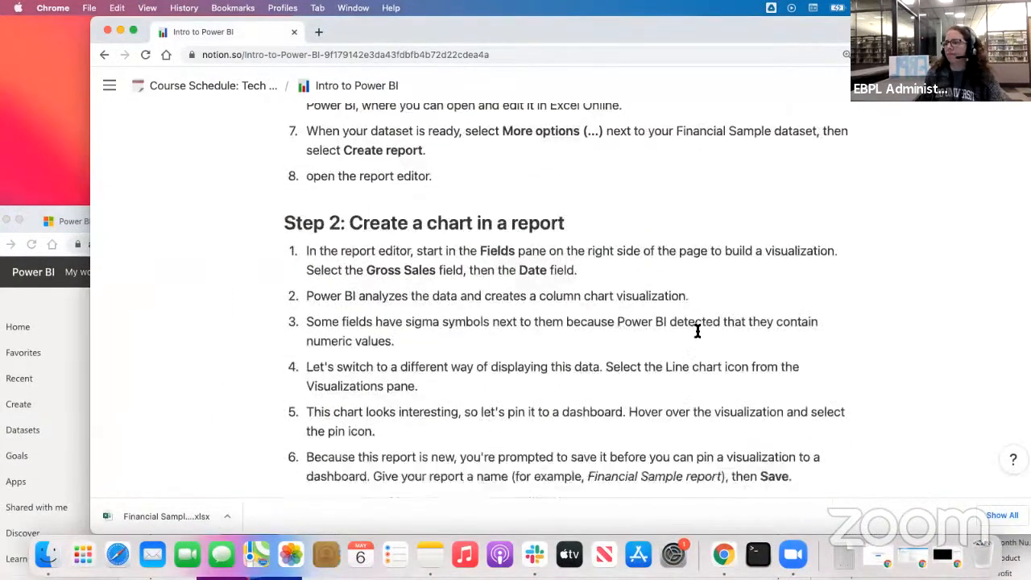
scroll(697, 331, "down", 15)
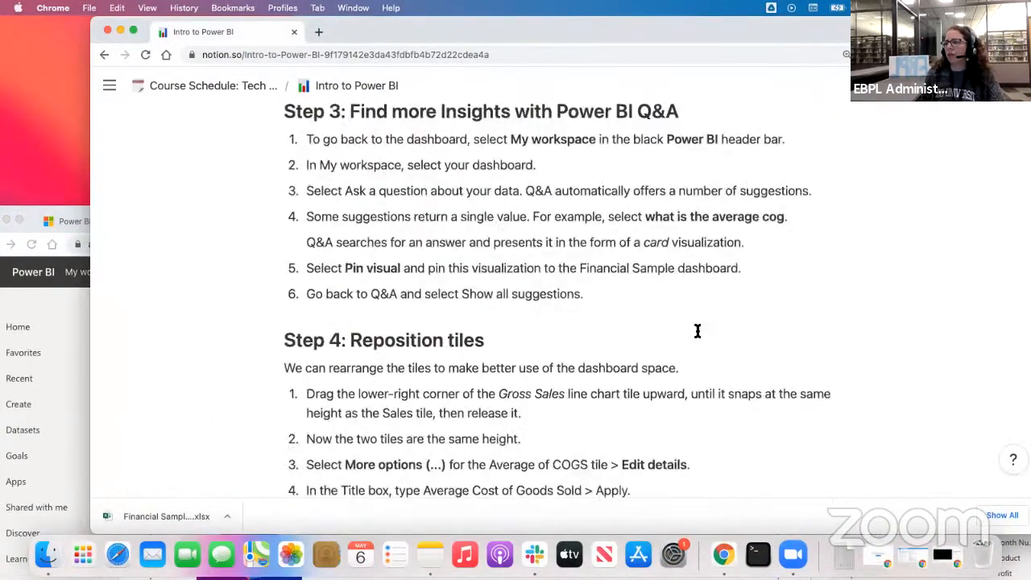
scroll(697, 331, "down", 3)
scroll(697, 331, "down", 10)
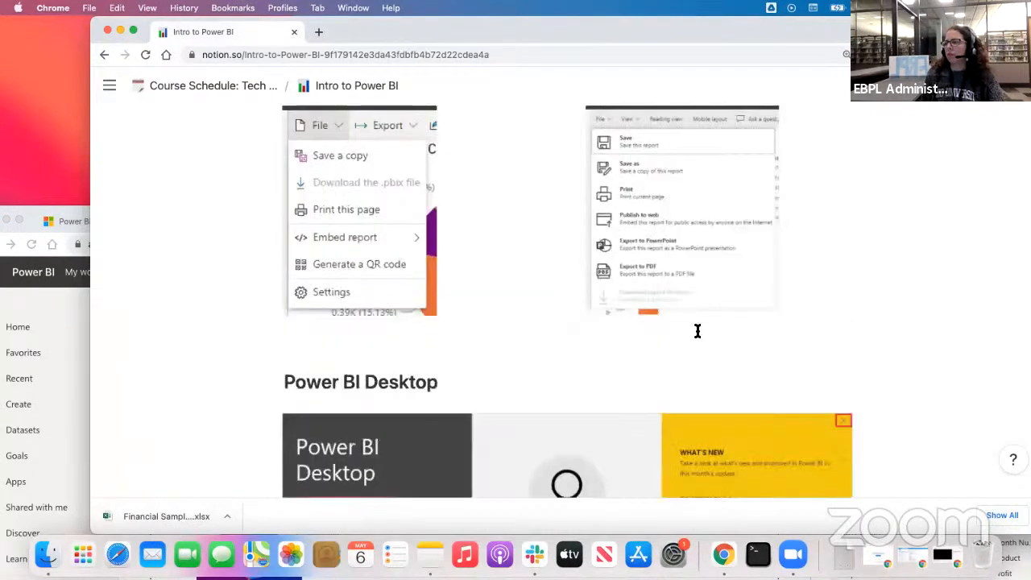
Return to the financials report and examine its options for saving, printing, publishing and exporting
left_click(61, 314)
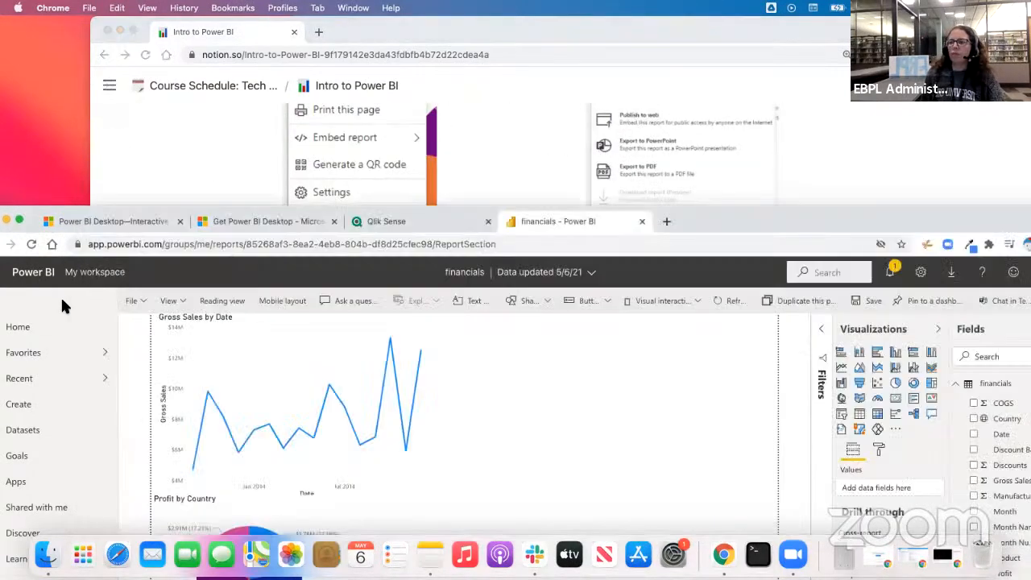
left_click_drag(748, 224, 800, 78)
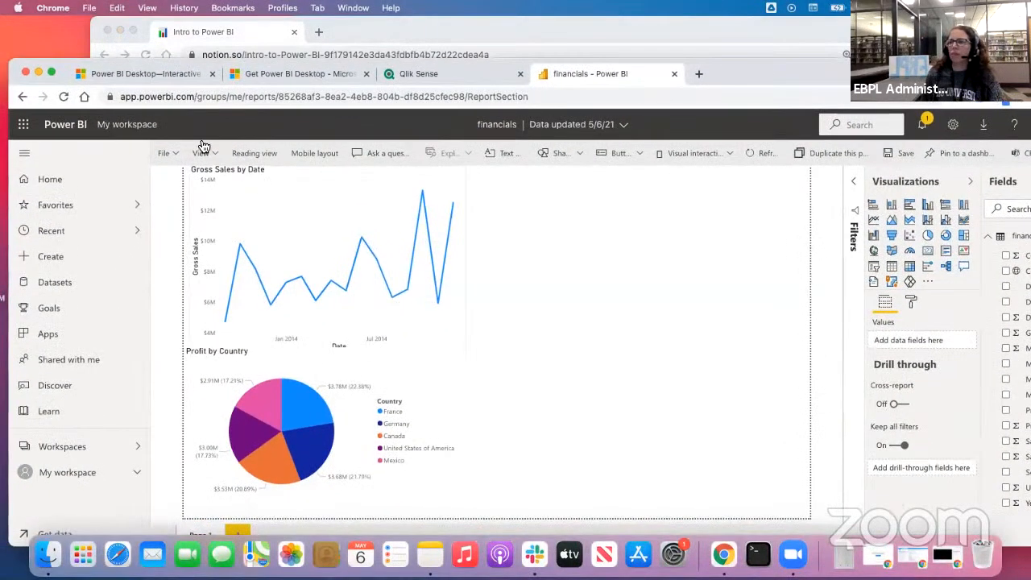
left_click(162, 157)
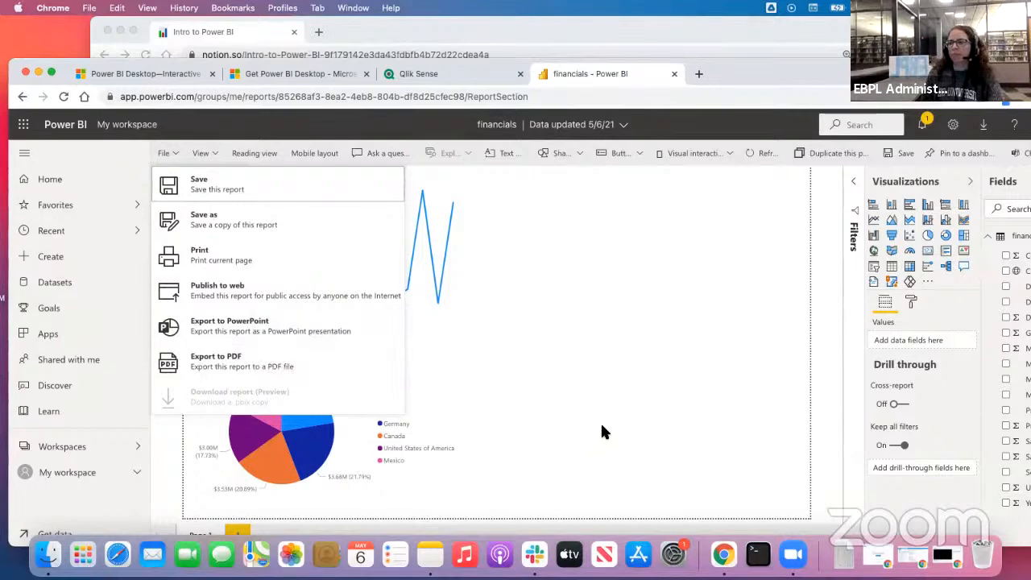
left_click_drag(836, 71, 860, 29)
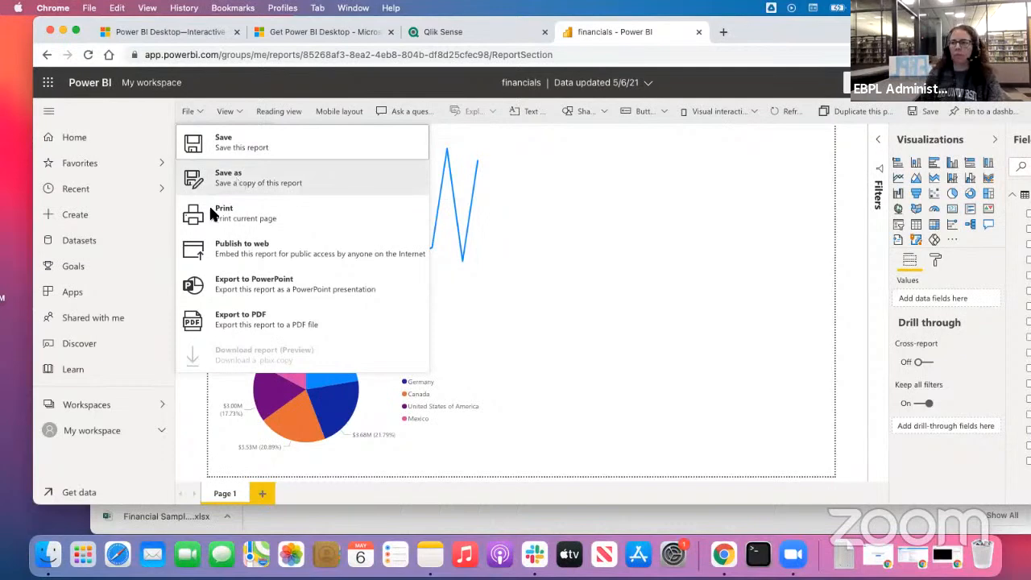
left_click(525, 494)
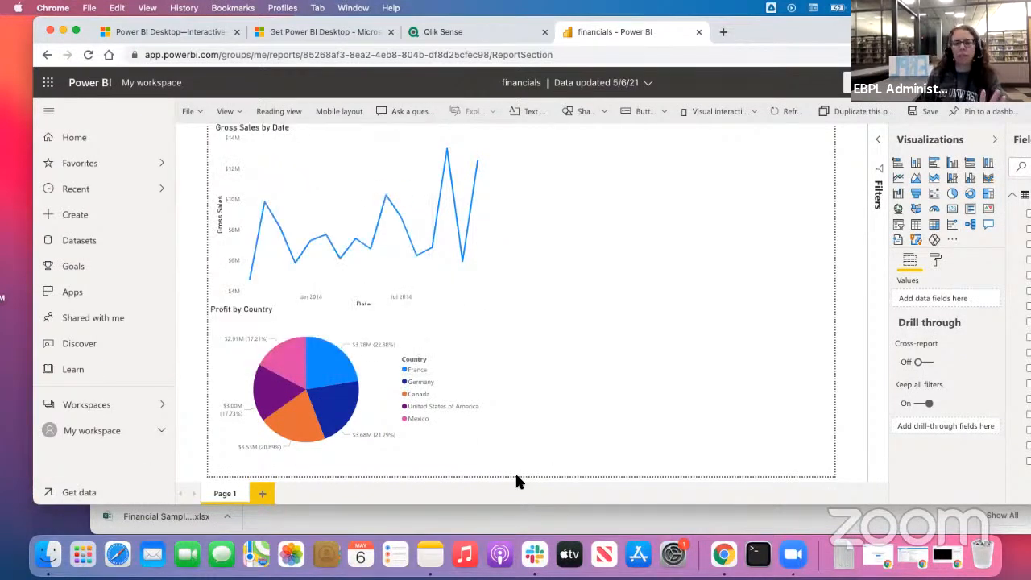
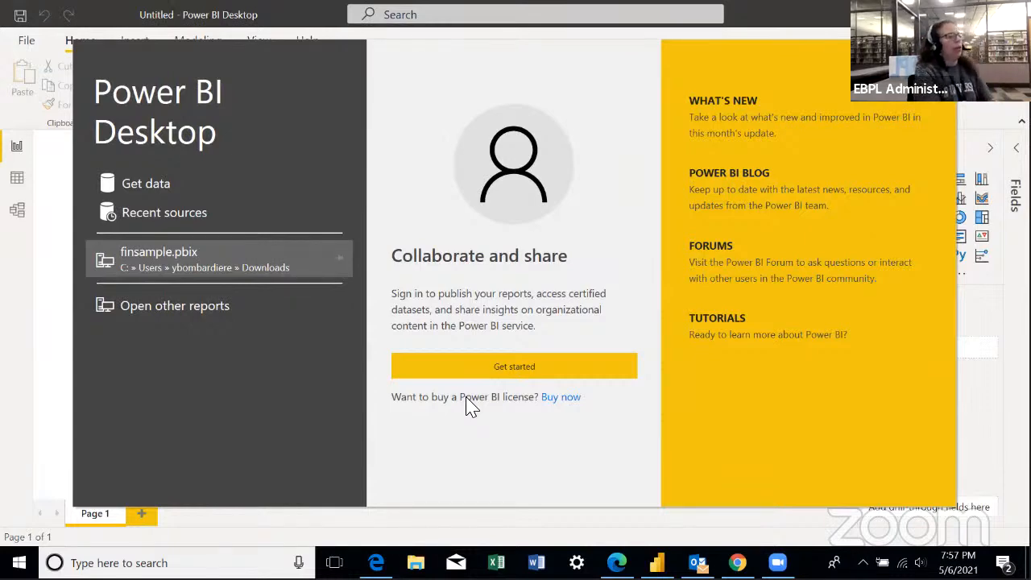
Dismiss the Power BI Desktop start screen to reach the blank report
left_click(376, 563)
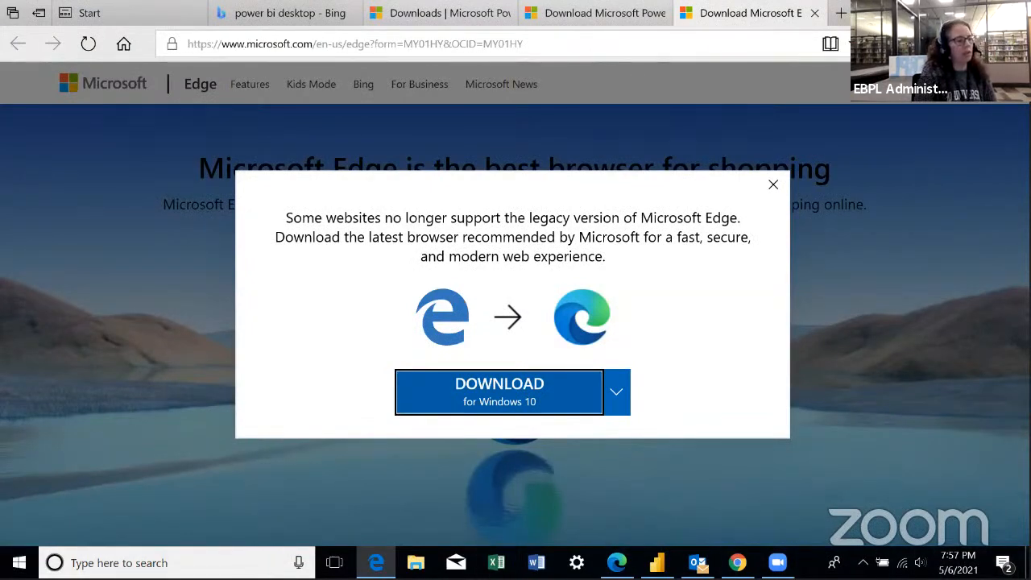
key("alt+Tab")
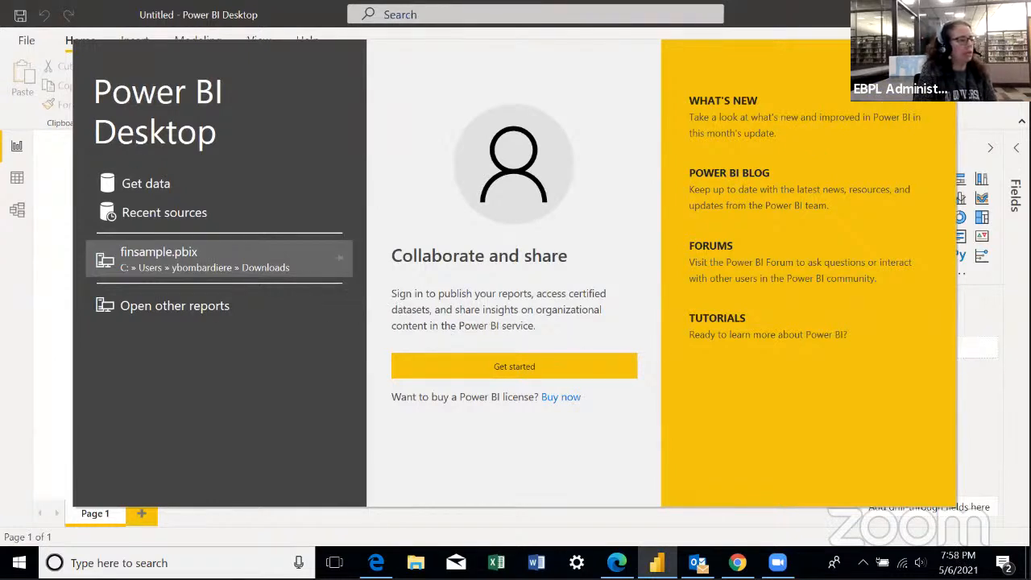
key("Escape")
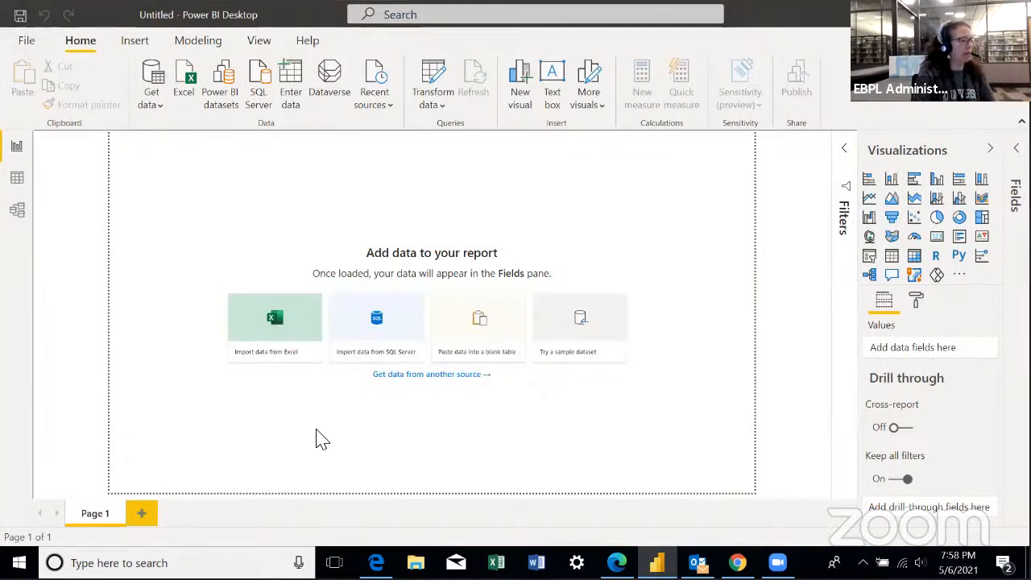
Get data from the Excel workbook Financial Sample.xlsx in the Downloads folder
left_click(26, 40)
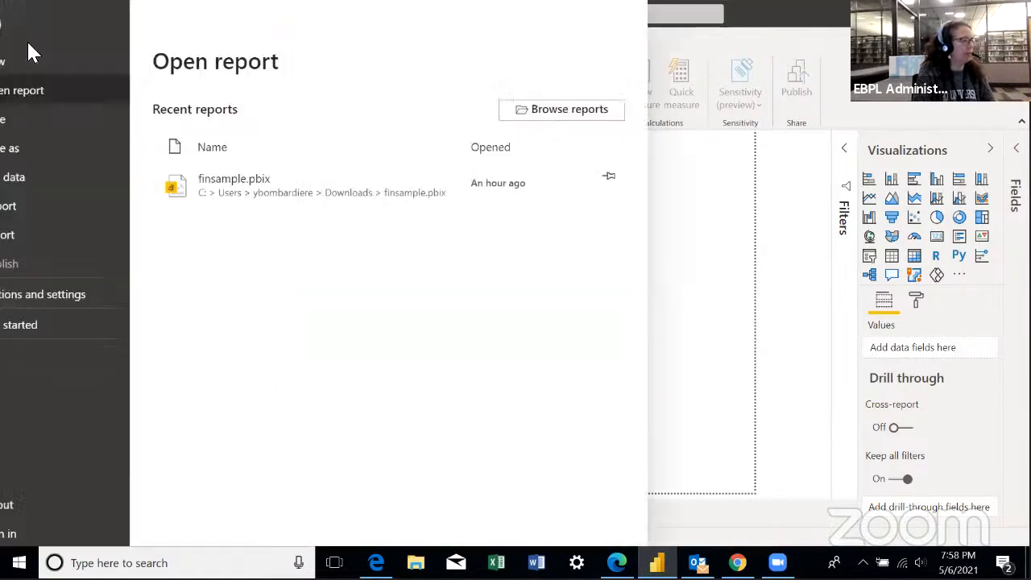
left_click(39, 179)
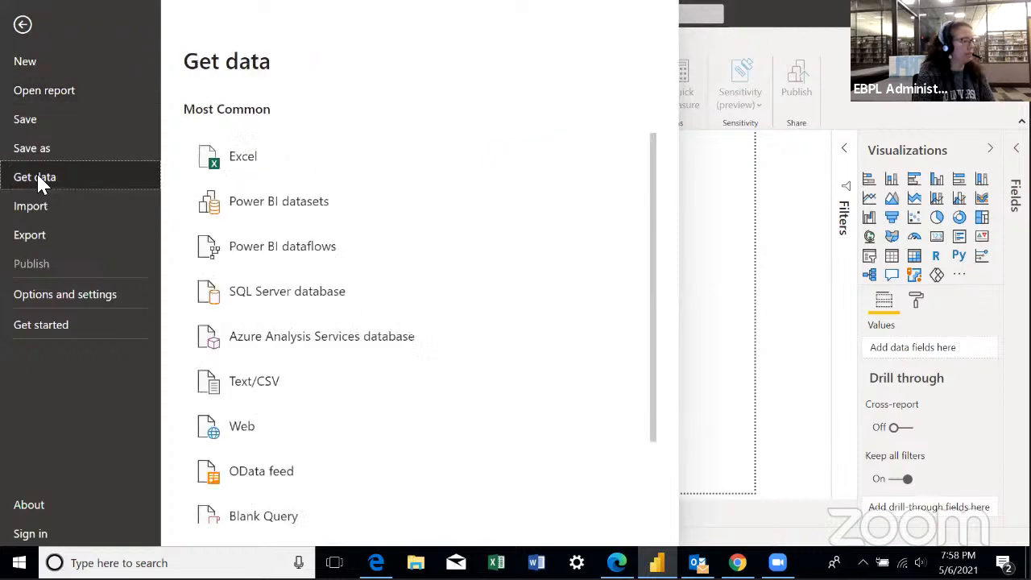
left_click(253, 160)
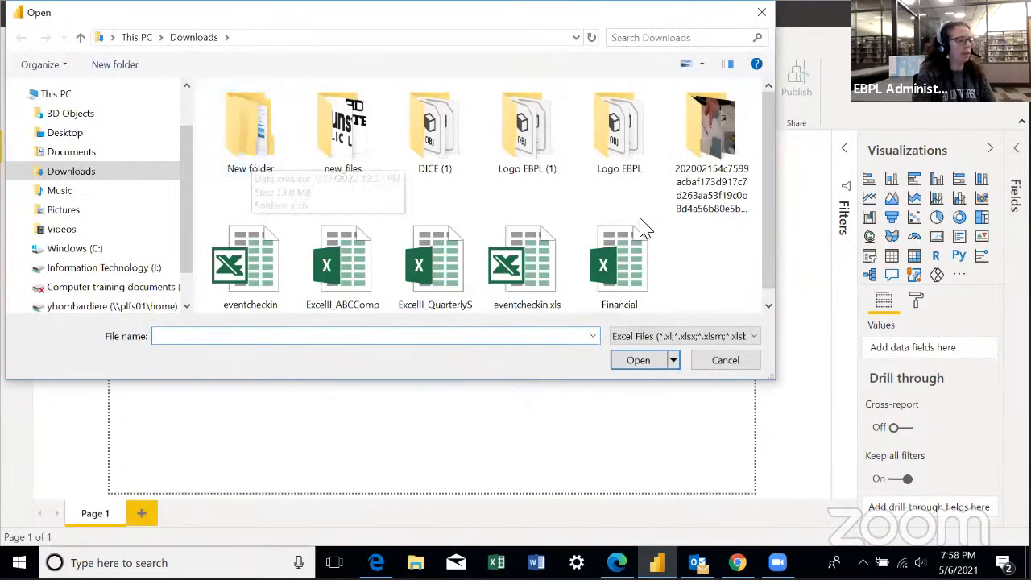
left_click(624, 269)
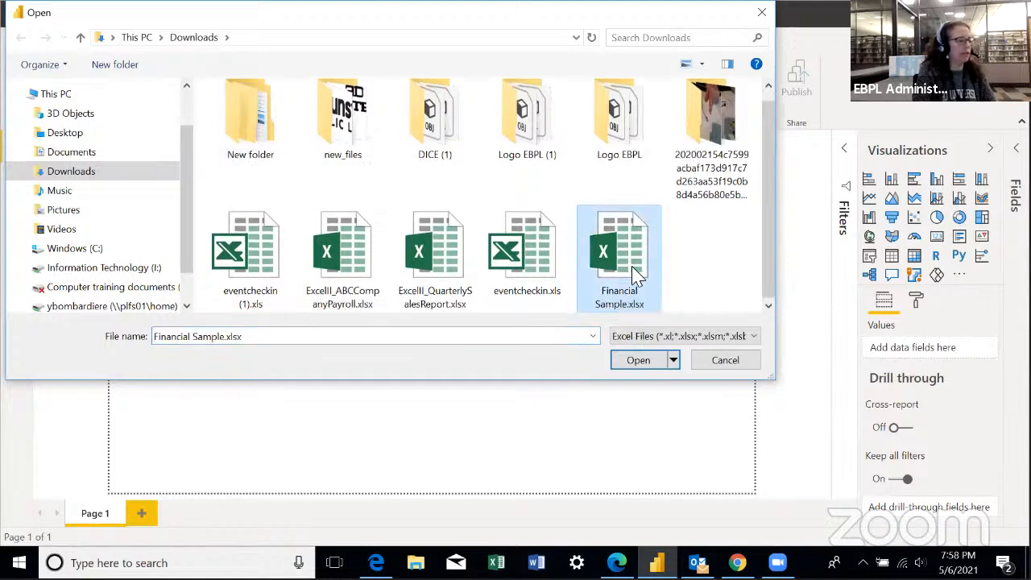
left_click(637, 360)
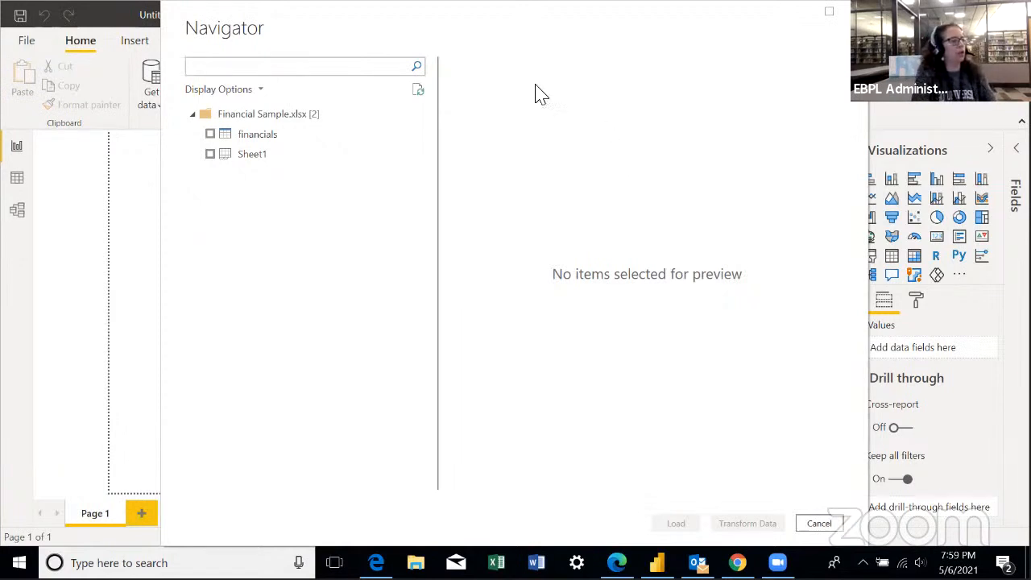
Select both the financials table and Sheet1 from the workbook and load them into the report
left_click(415, 131)
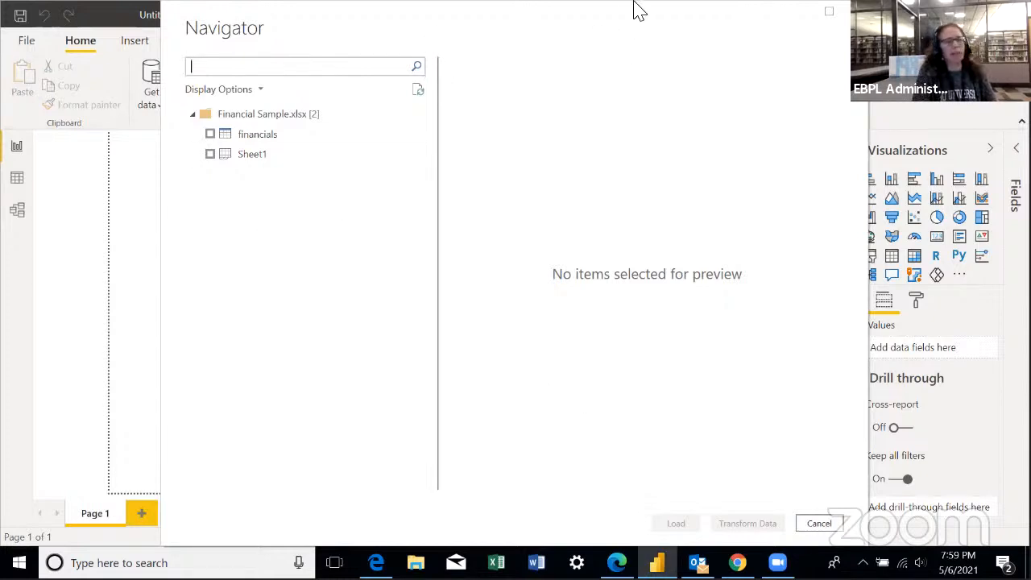
left_click(210, 134)
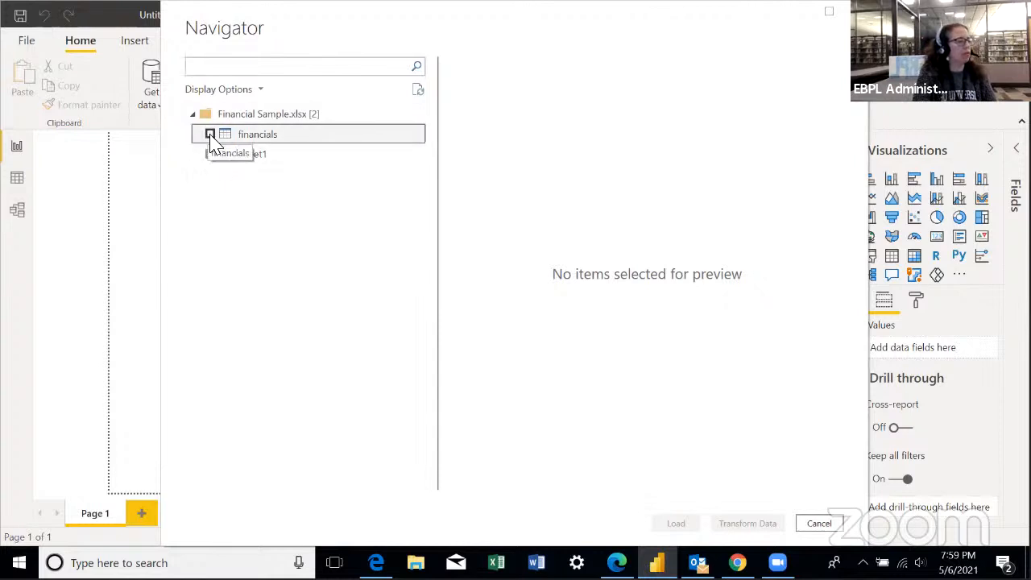
left_click(210, 154)
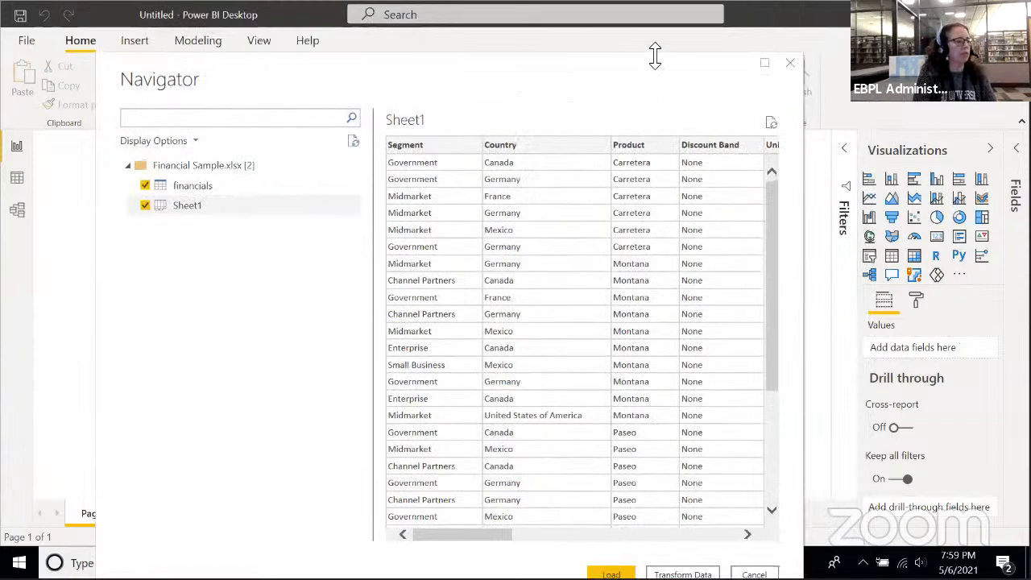
left_click_drag(655, 55, 635, 173)
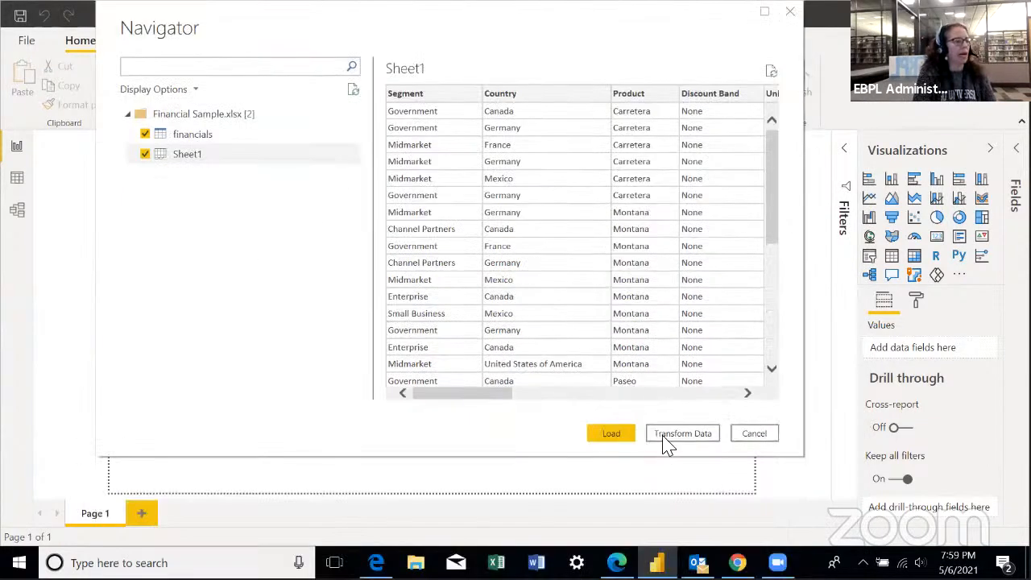
left_click(612, 435)
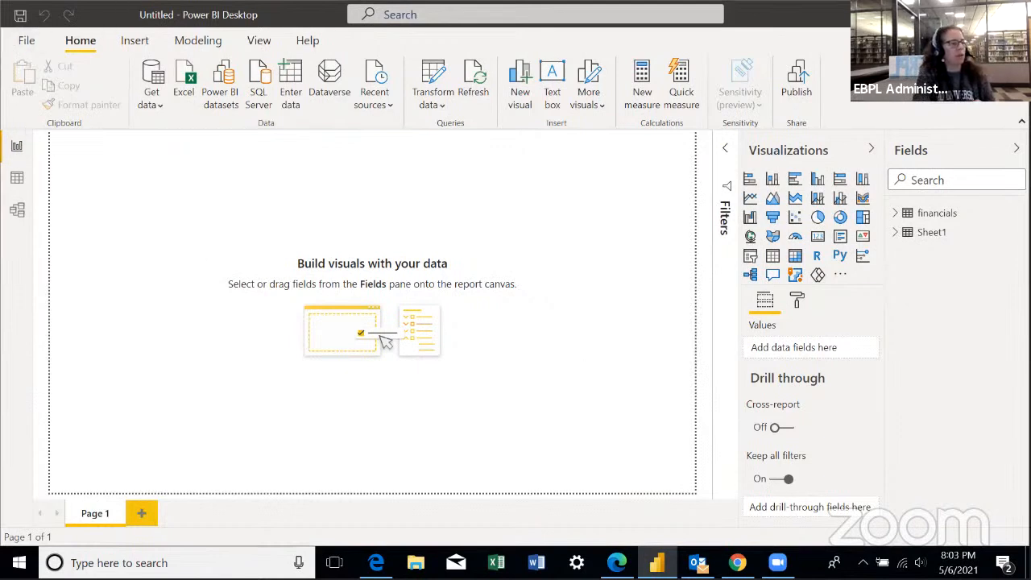
Compare the fields available in the loaded financials and Sheet1 tables
left_click(897, 214)
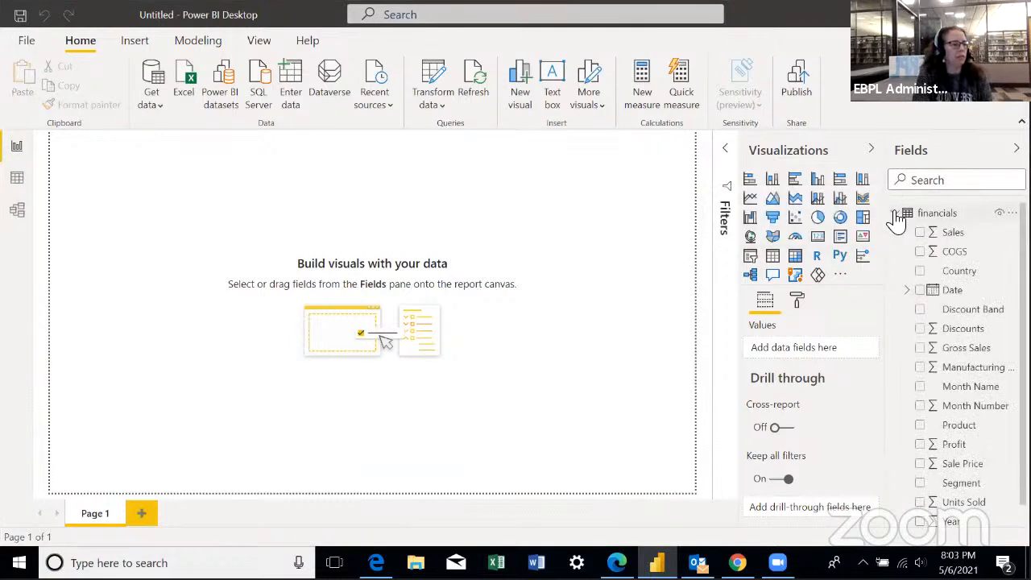
left_click(896, 214)
left_click(897, 232)
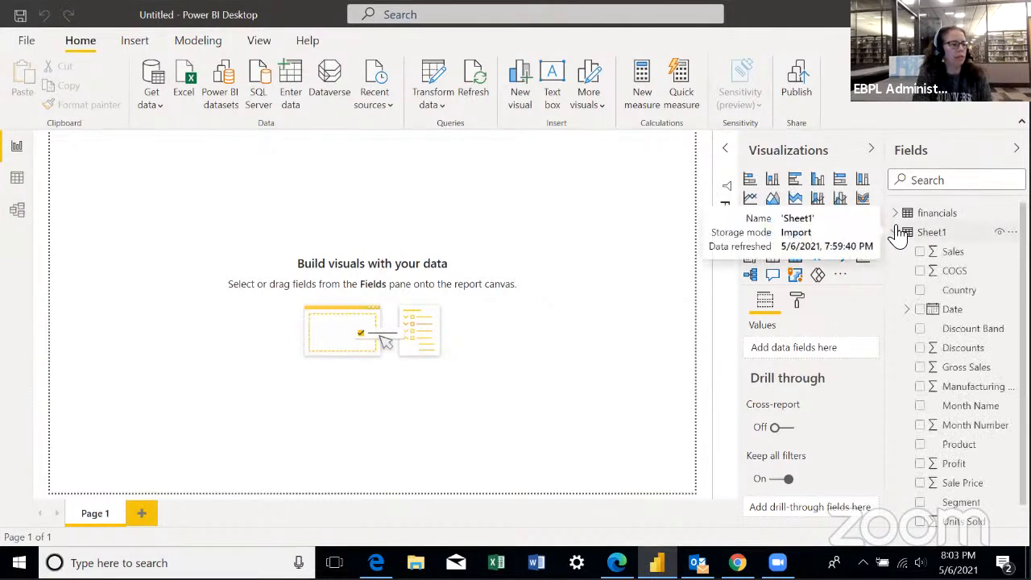
left_click(897, 232)
Create a table visual from the Date and Gross Sales fields of financials, enlarge it and collapse the filters
left_click(895, 214)
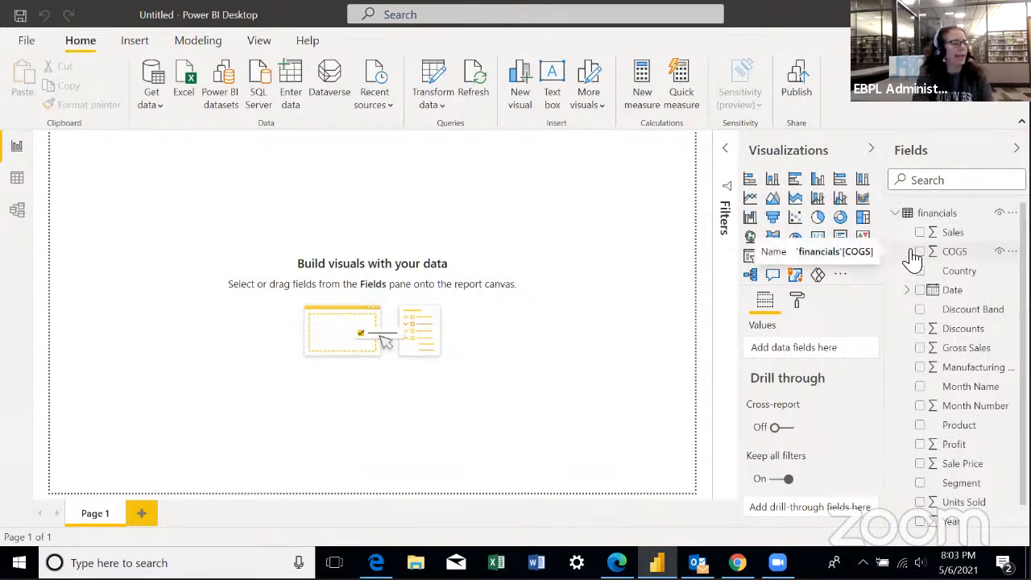
left_click(920, 289)
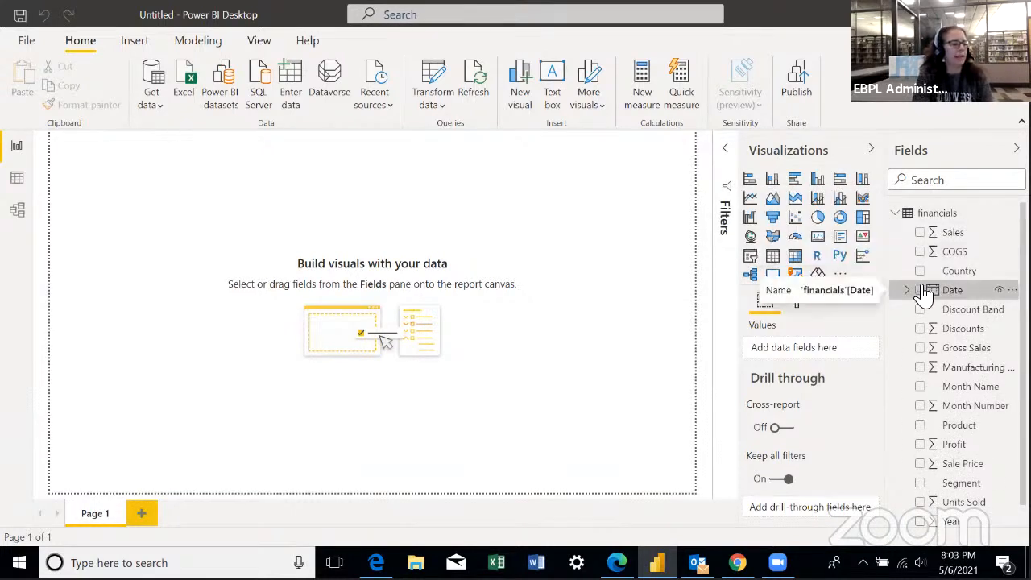
left_click(923, 348)
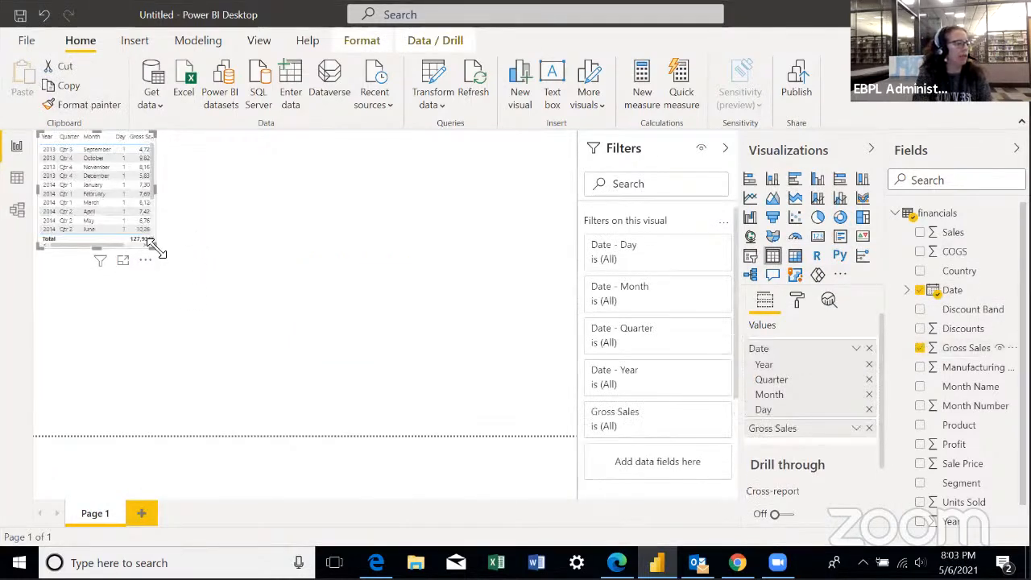
left_click_drag(151, 242, 276, 361)
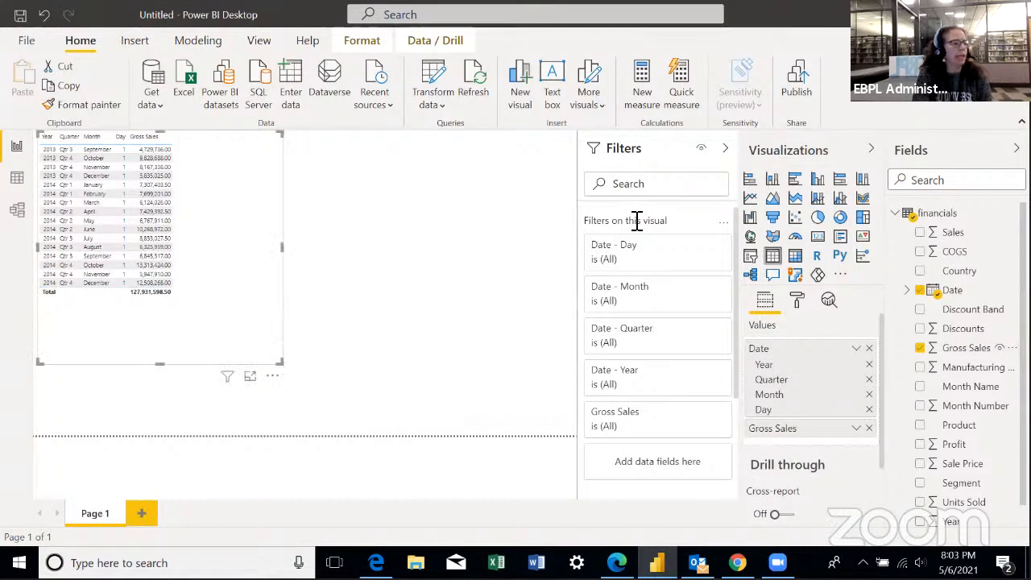
left_click(726, 153)
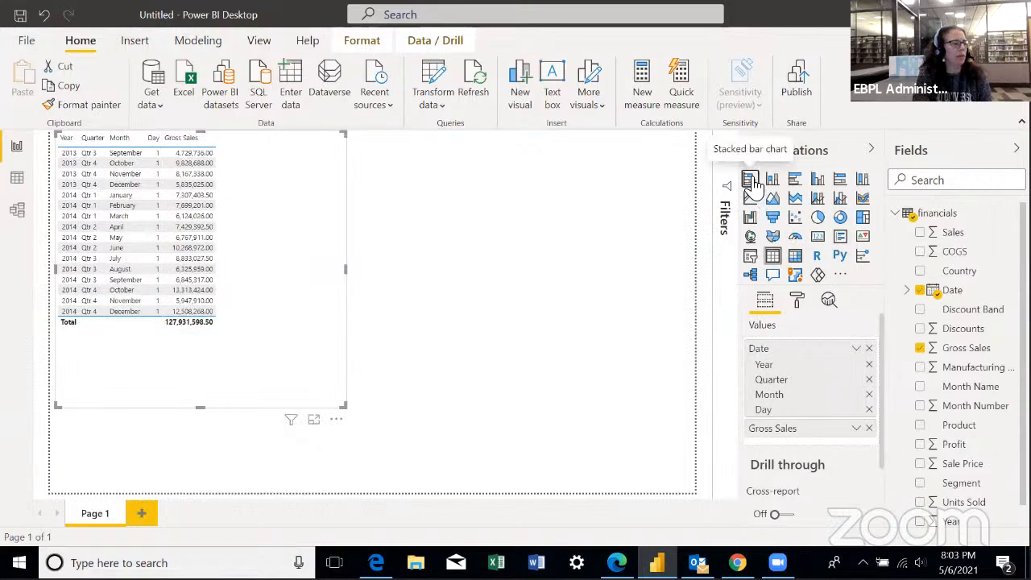
Try bar and column chart types on the Gross Sales visual, settle on a line chart and widen it
left_click(750, 178)
left_click(772, 179)
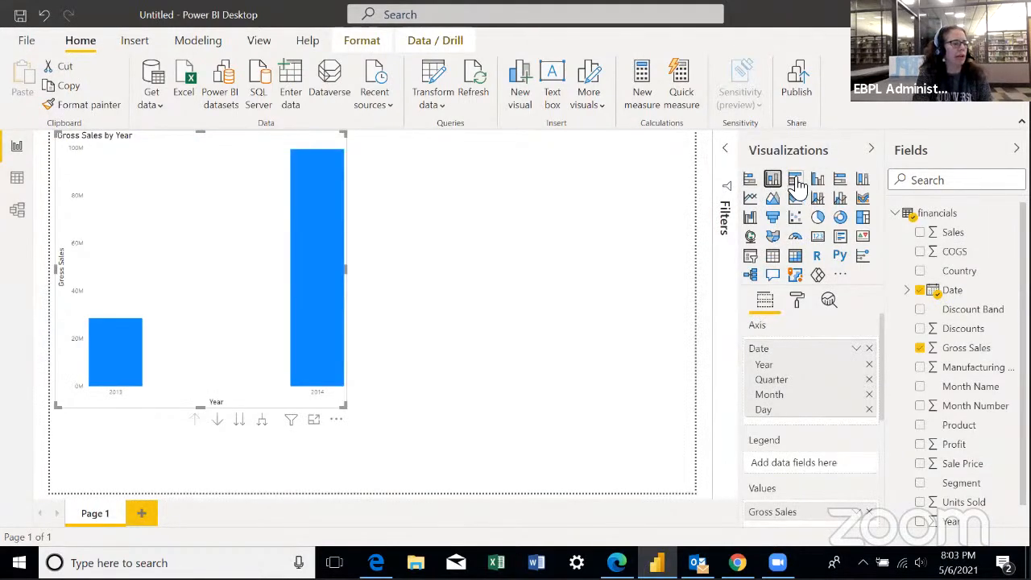
left_click(795, 178)
left_click(749, 197)
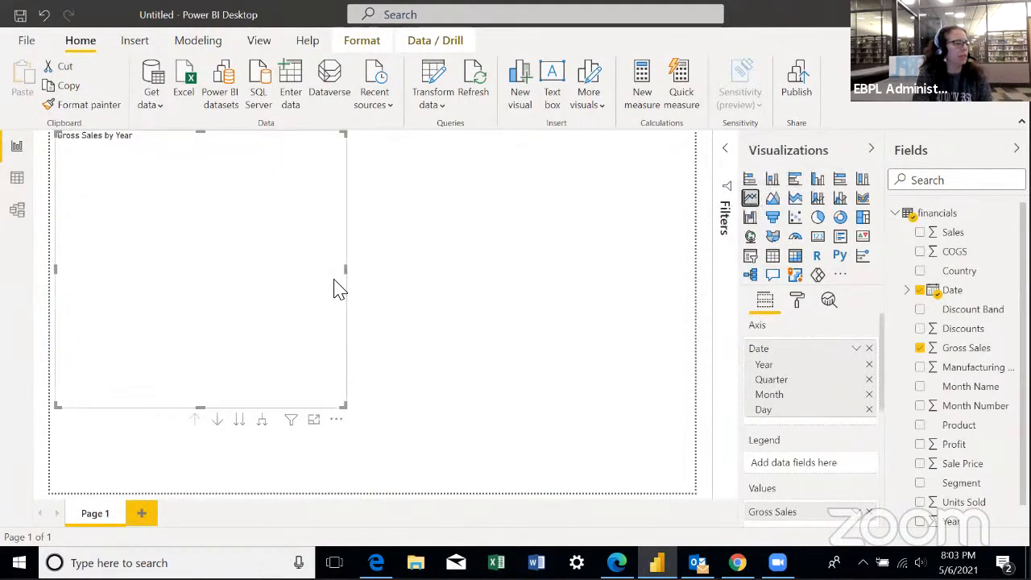
left_click_drag(344, 269, 407, 271)
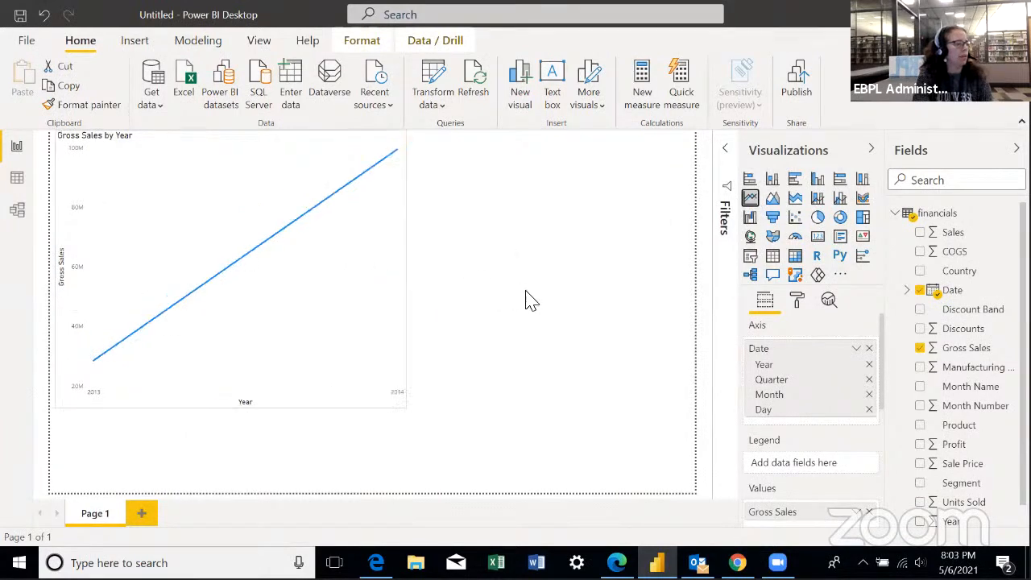
left_click_drag(528, 300, 564, 300)
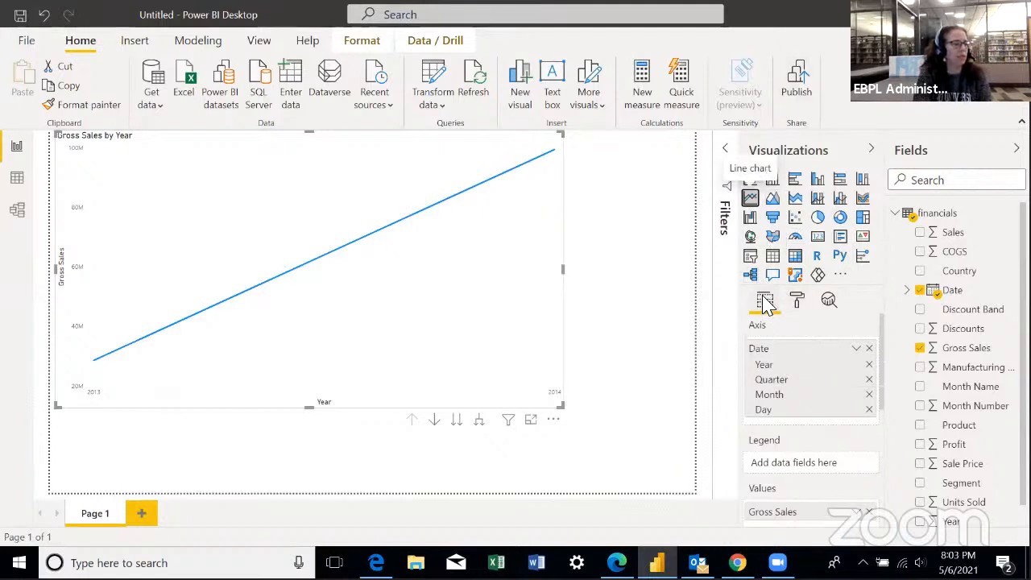
Remove Year, Quarter, Month and Day one after another from the line chart's Date axis
left_click(796, 299)
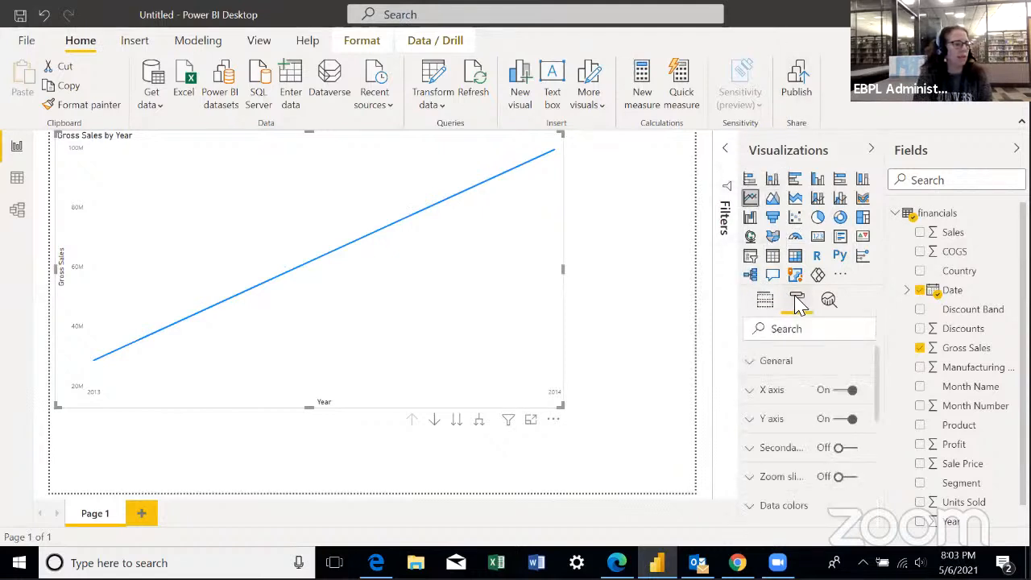
left_click(765, 301)
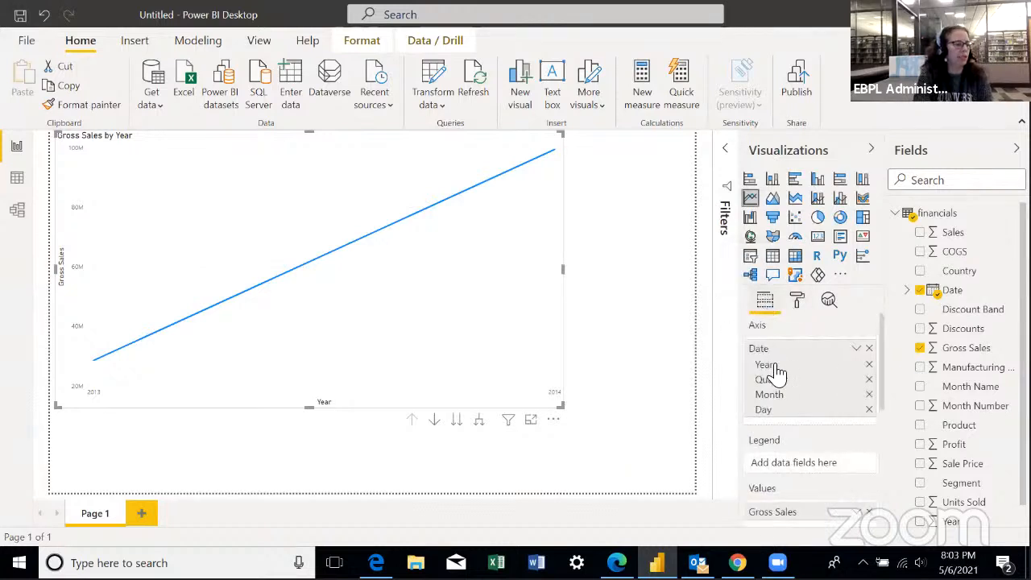
left_click(869, 365)
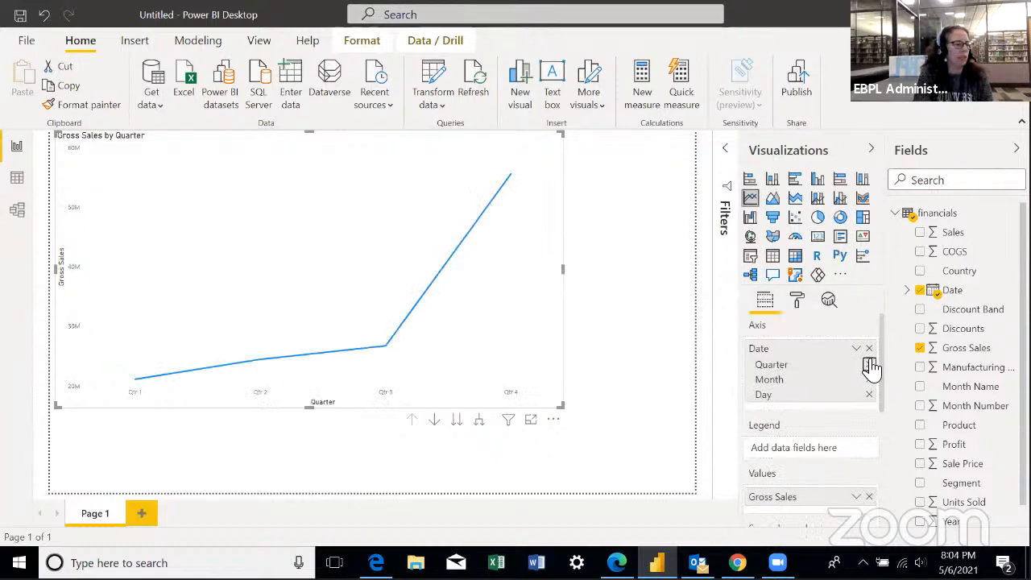
left_click(870, 366)
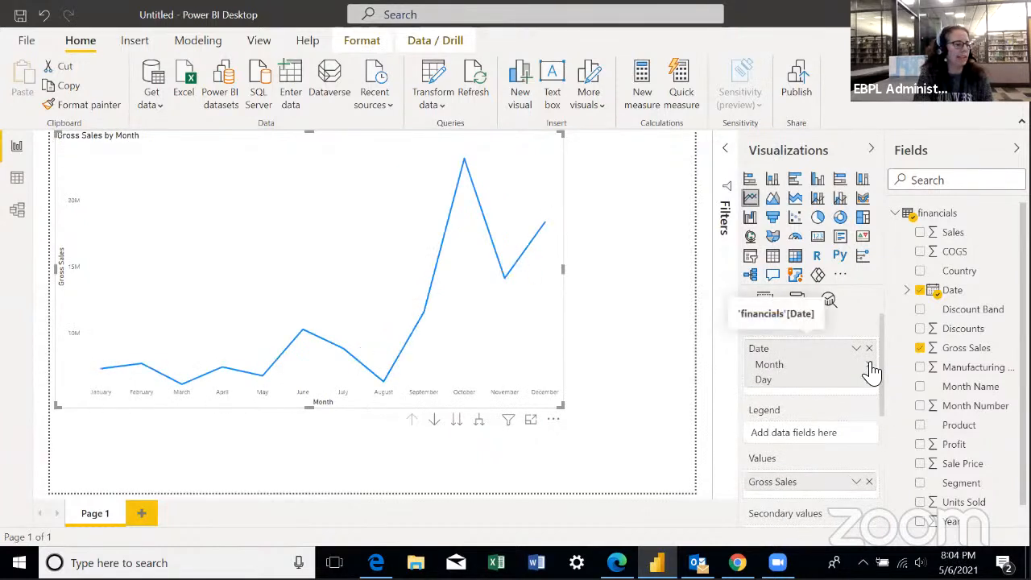
left_click(870, 366)
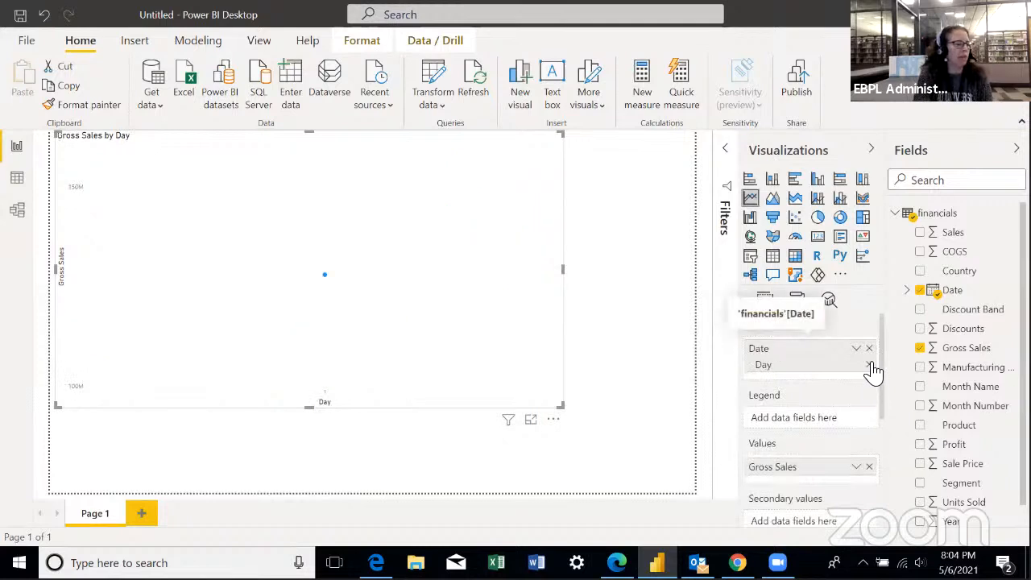
left_click(869, 365)
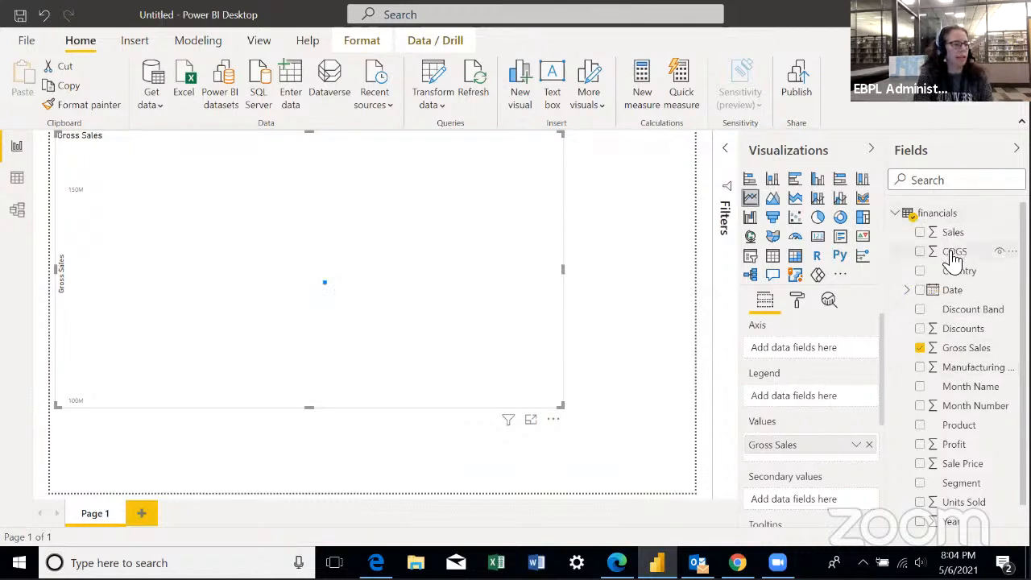
Expand the Date Hierarchy, try Year on the line chart's axis, and replace it with Quarter
left_click(909, 292)
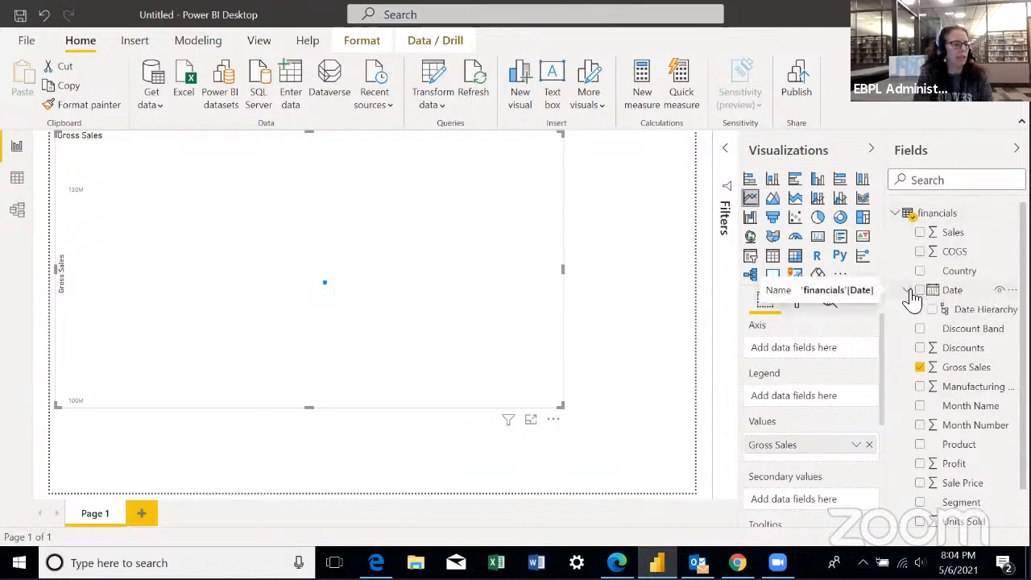
left_click(920, 310)
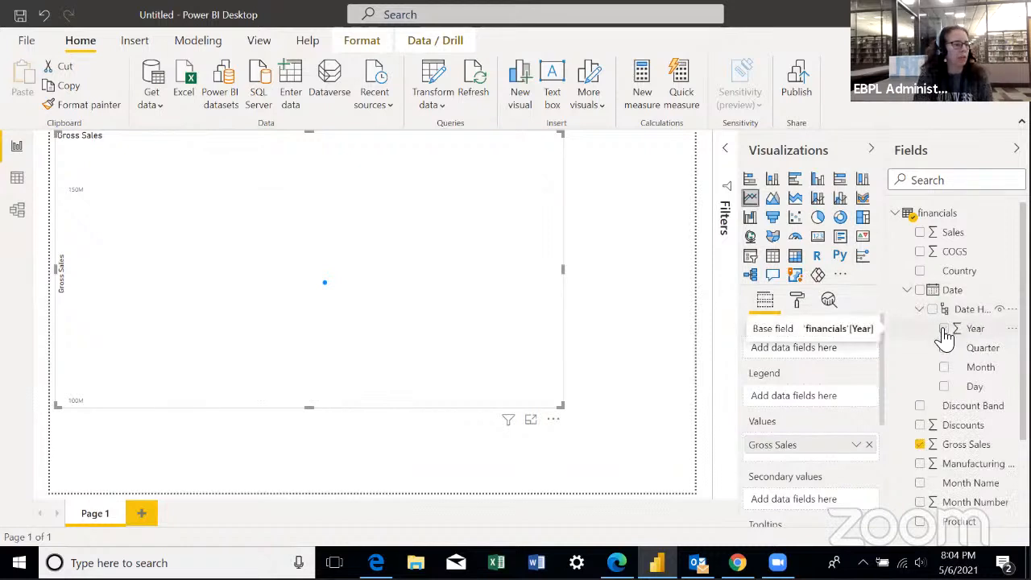
left_click(945, 331)
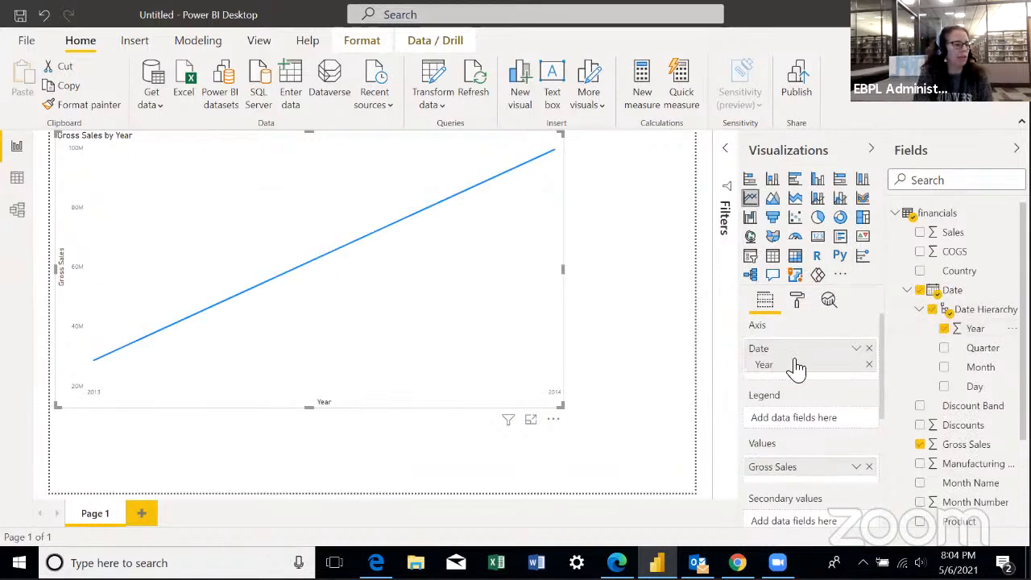
left_click(947, 331)
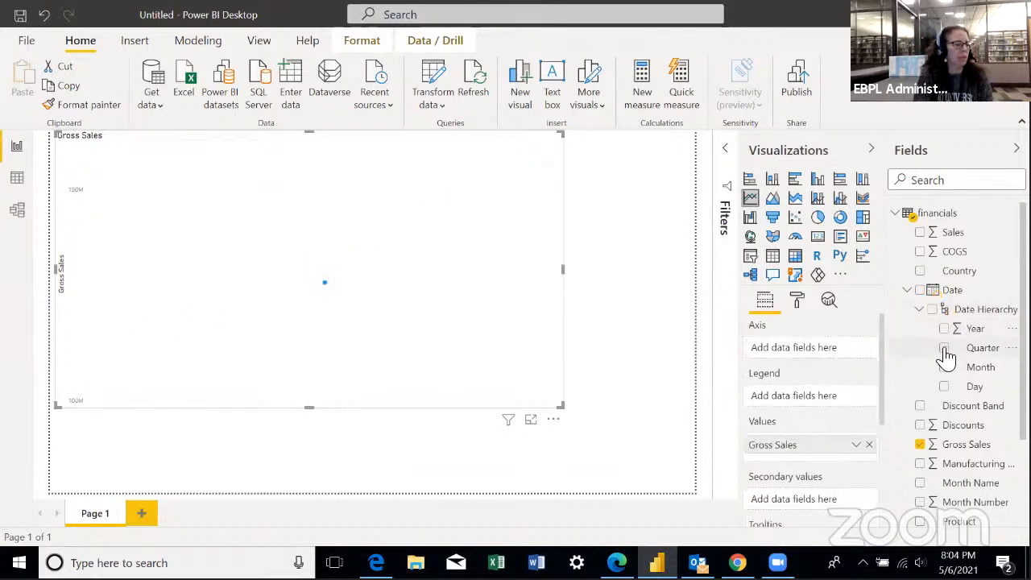
left_click(944, 349)
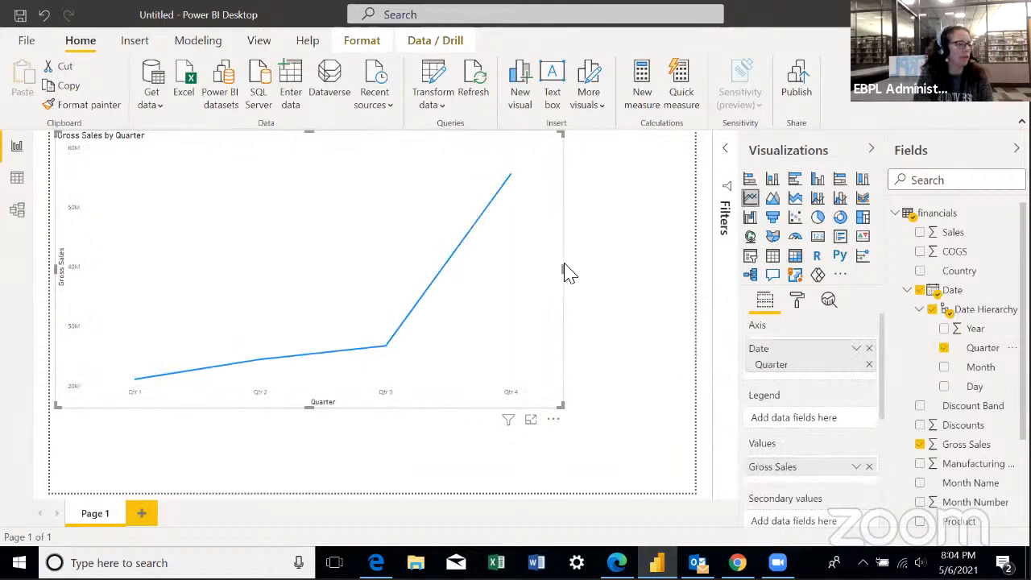
Shrink the Gross Sales by Quarter line chart to about a quarter of the page, in its upper-left area, and deselect it
left_click_drag(566, 273, 638, 275)
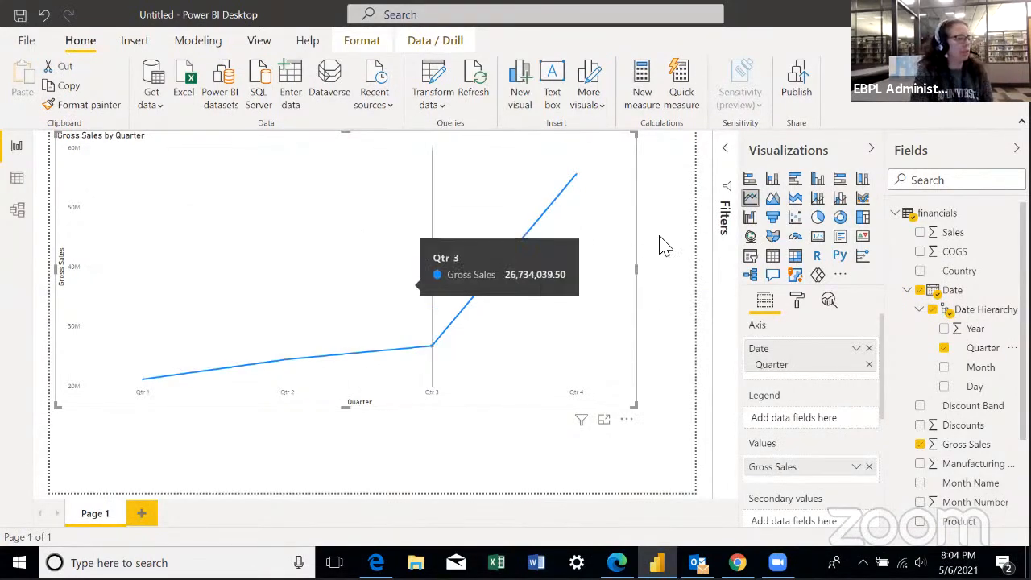
left_click_drag(633, 405, 385, 310)
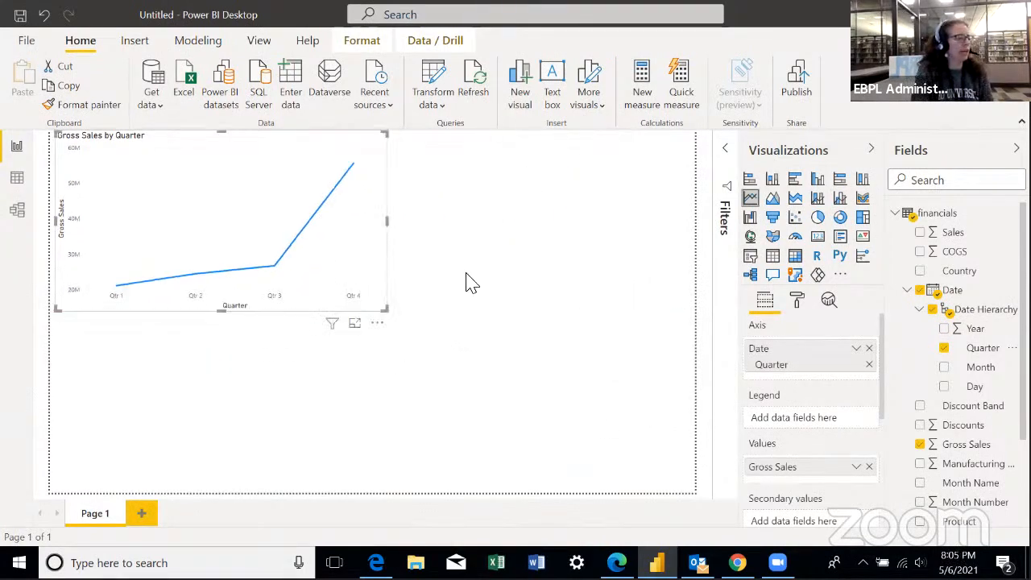
left_click(466, 234)
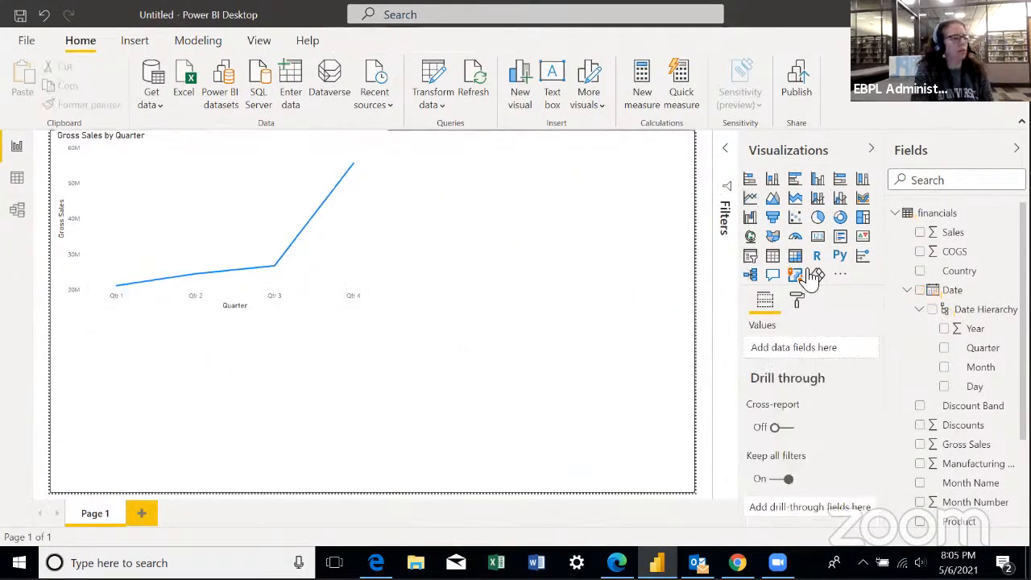
Add a Q&A visual asking for "most recent financials", move it over to the page's upper right and make it taller
left_click_drag(772, 274, 492, 269)
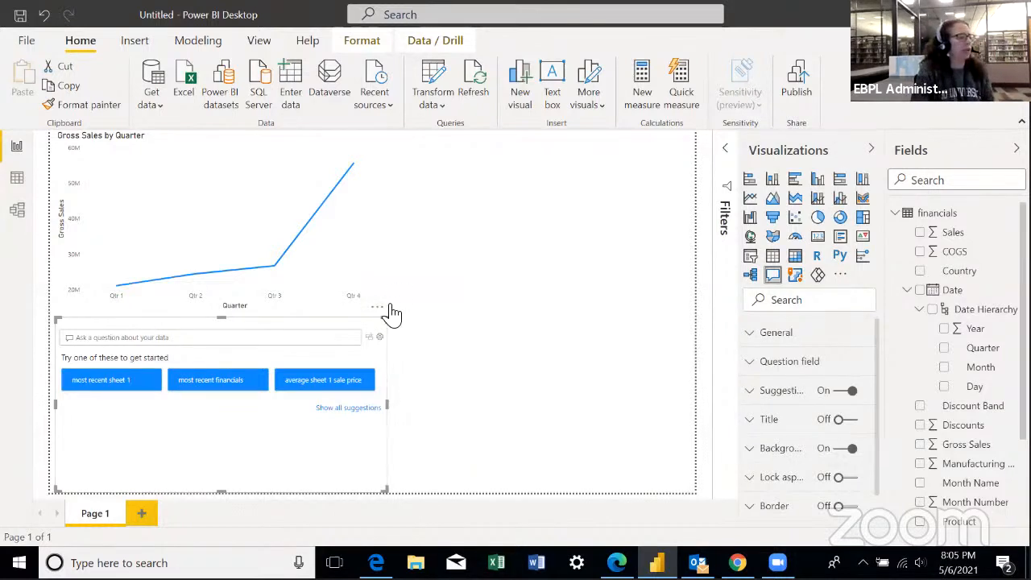
left_click_drag(381, 317, 650, 147)
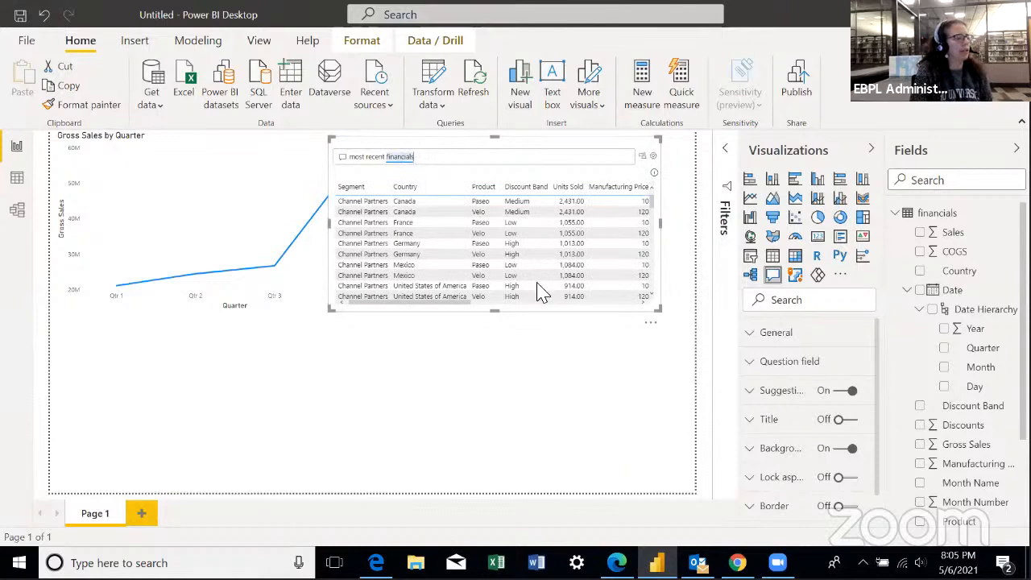
left_click_drag(495, 311, 494, 438)
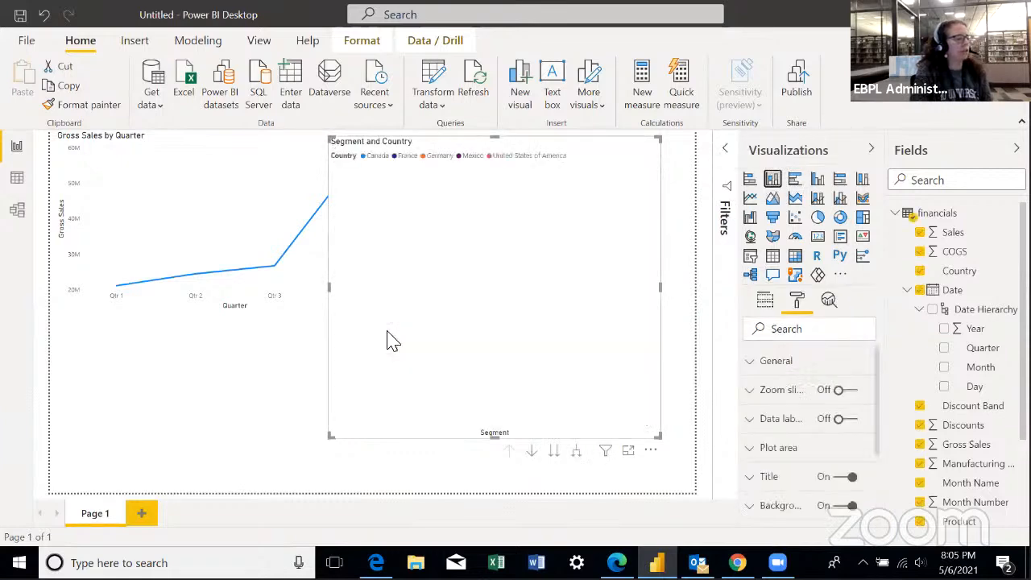
Try bar, line, donut, scatter, funnel, waterfall and combo chart types on the most recent financials visual, and remove it
left_click(795, 179)
left_click(749, 199)
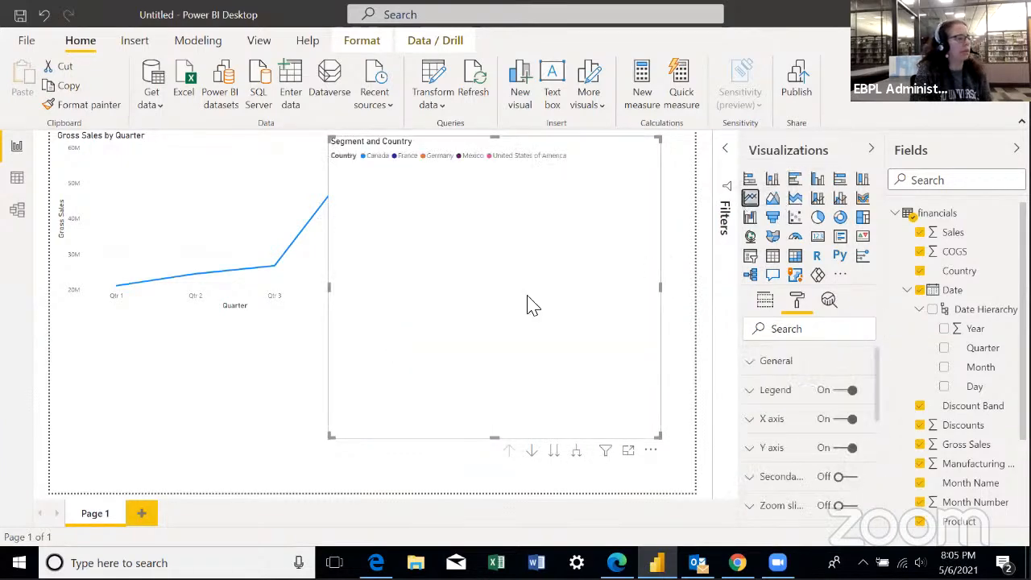
left_click(841, 218)
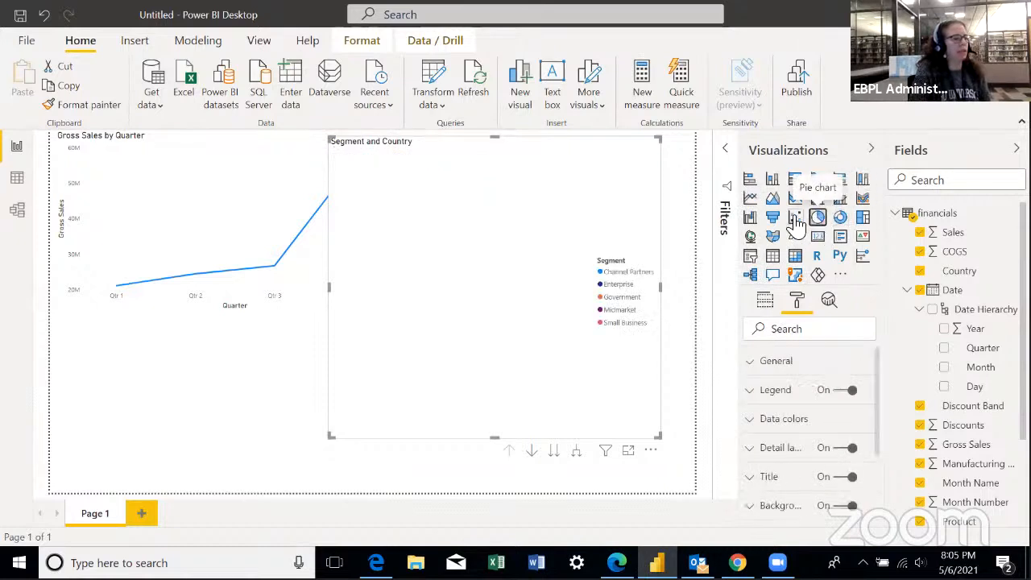
left_click(795, 219)
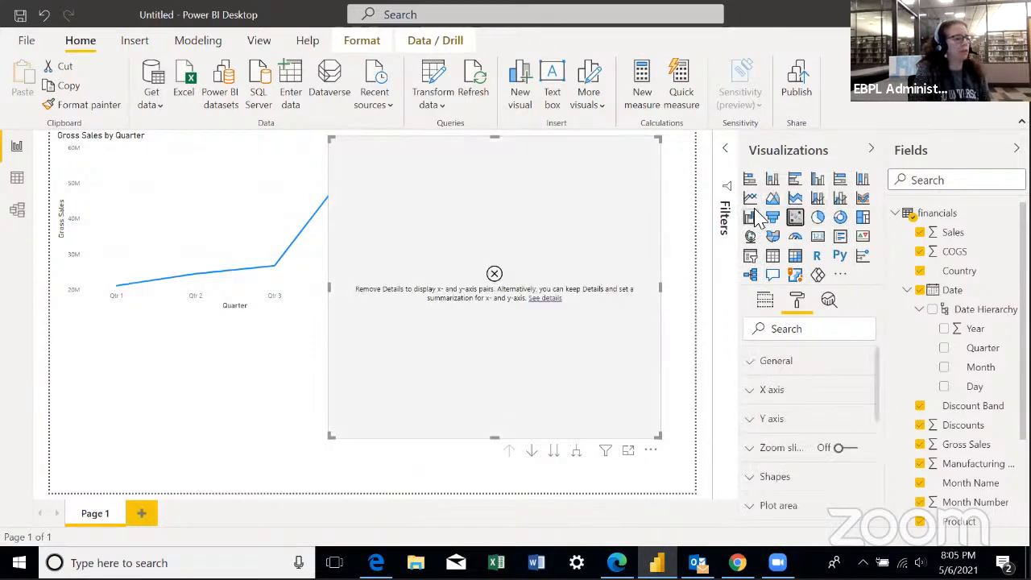
left_click(771, 219)
left_click(750, 219)
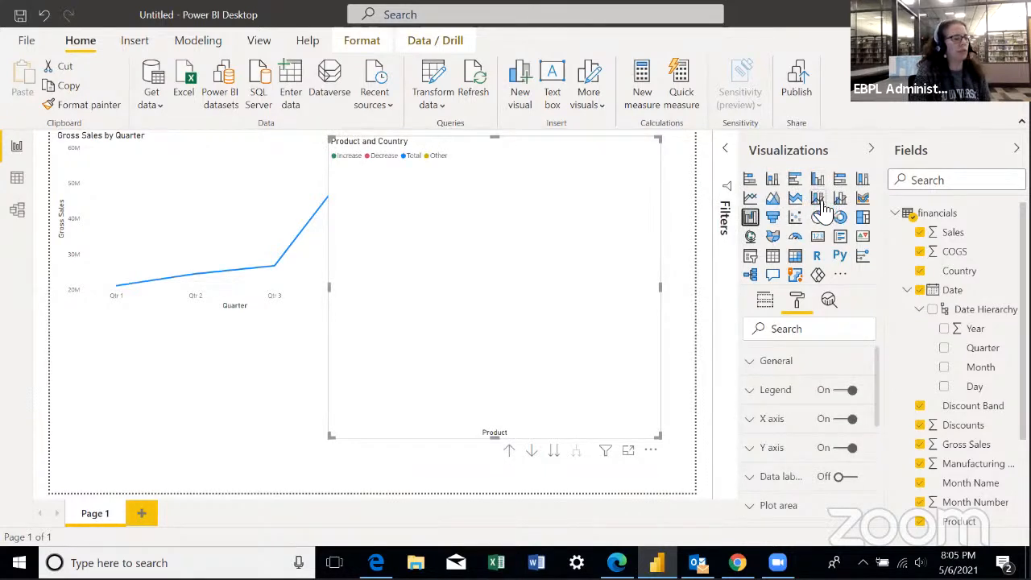
left_click(818, 197)
left_click(839, 201)
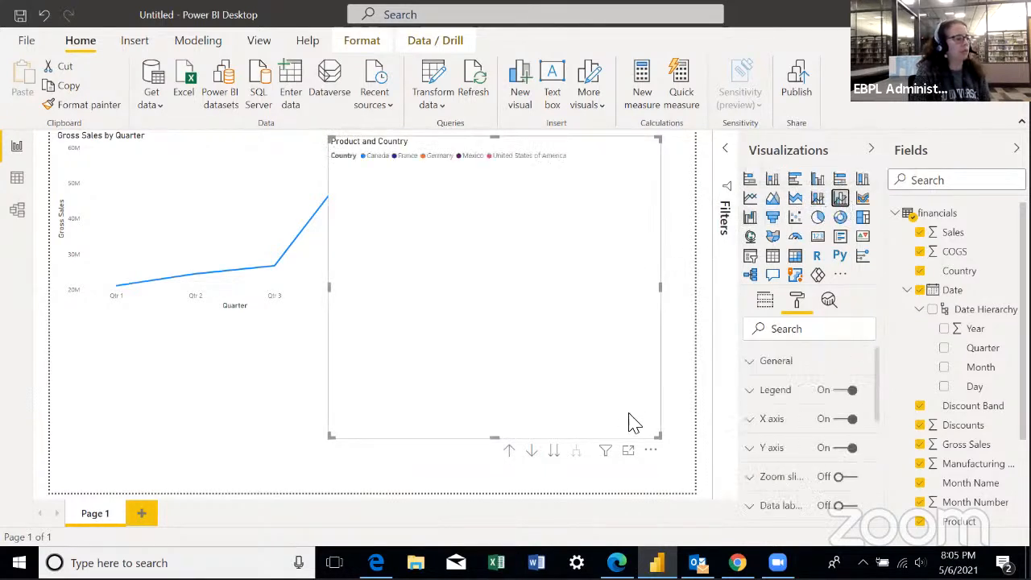
left_click(650, 451)
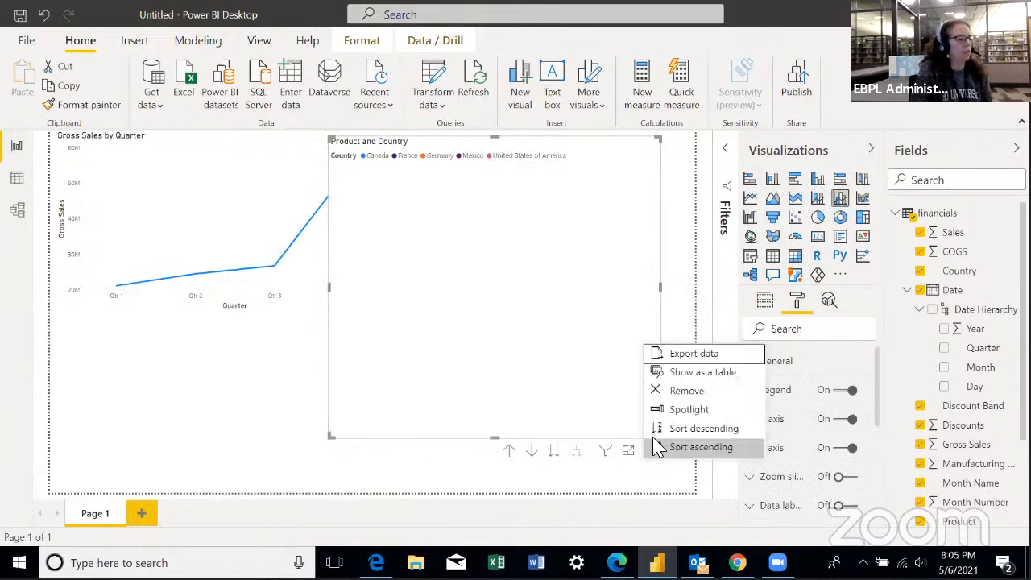
left_click(660, 390)
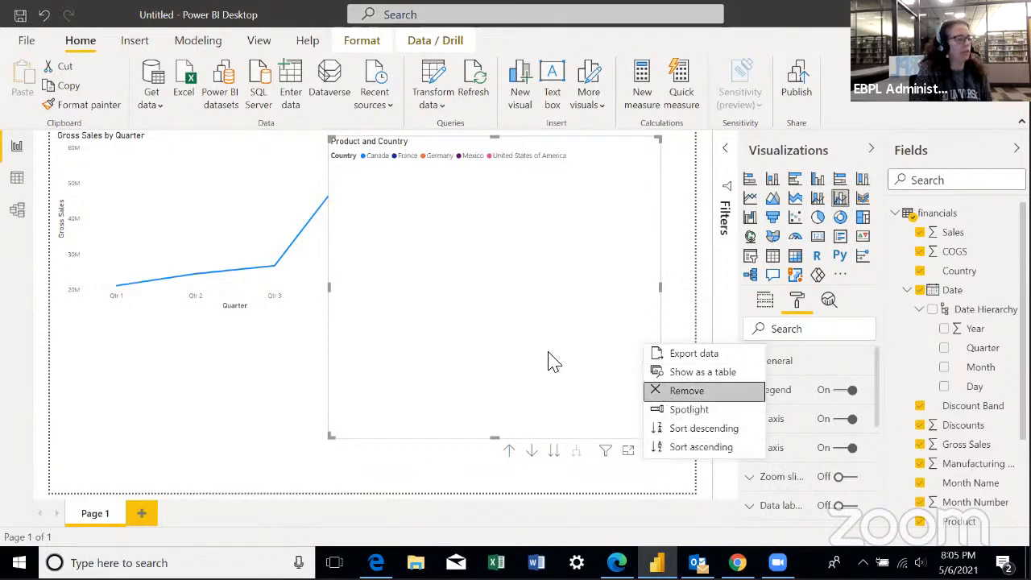
Add a Q&A visual asking for "average sheet 1 sale price", shrink it and place it beside the line chart
left_click(772, 275)
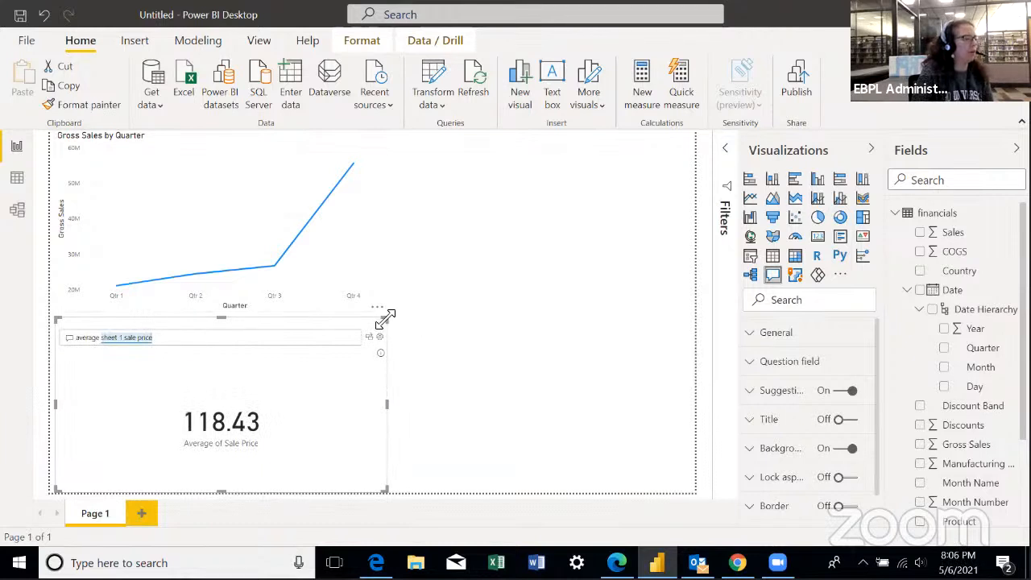
left_click_drag(385, 319, 636, 143)
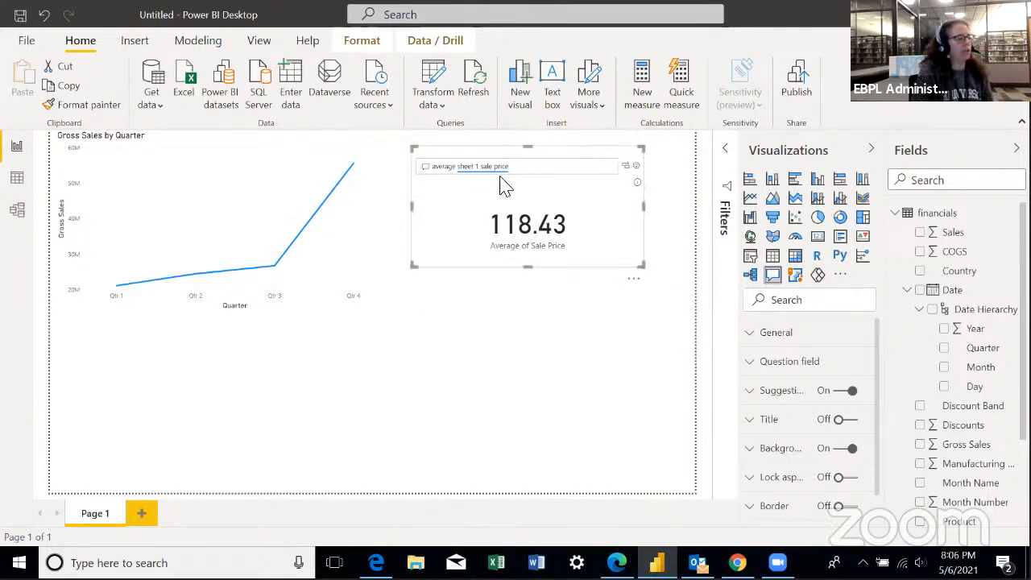
left_click(284, 418)
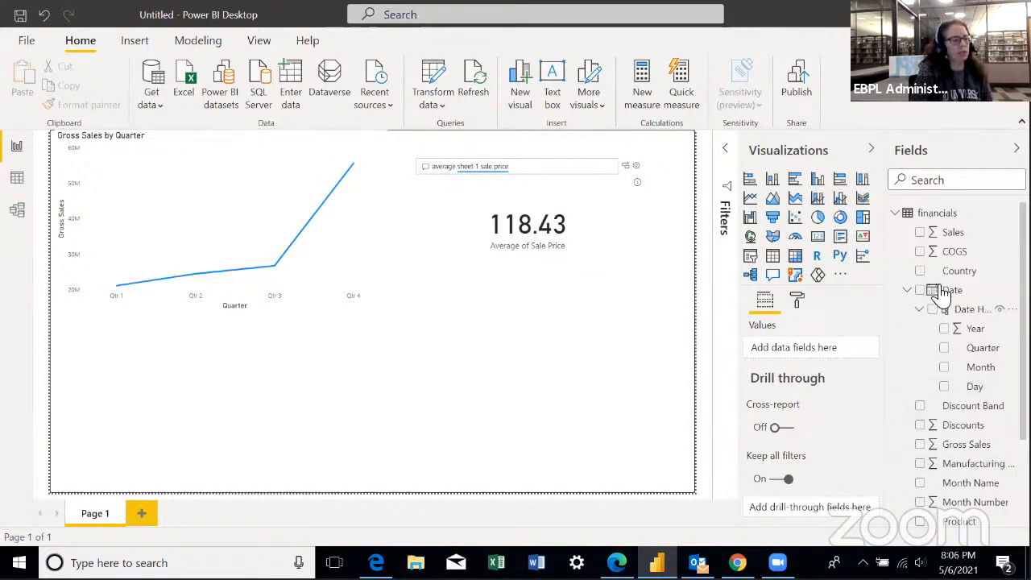
Create a clustered column chart of Manufacturing Price by Quarter and place it below the average sale price visual
left_click(944, 348)
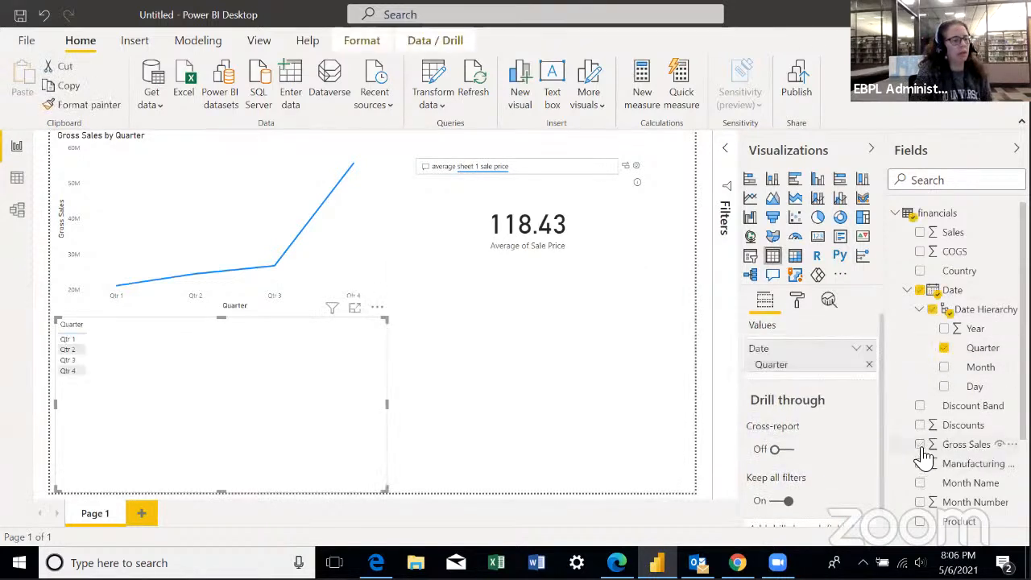
left_click_drag(803, 467, 80, 358)
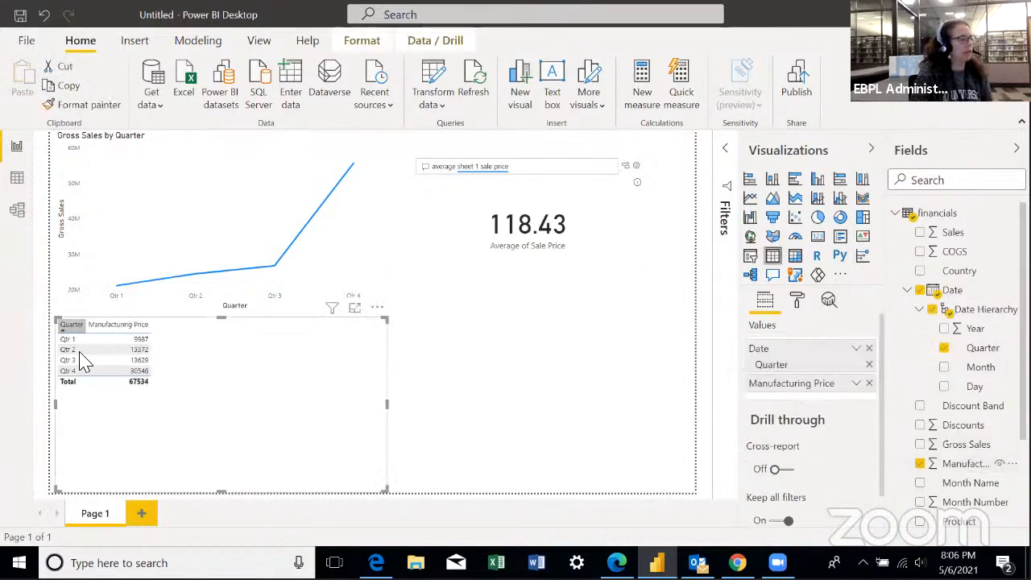
left_click(817, 179)
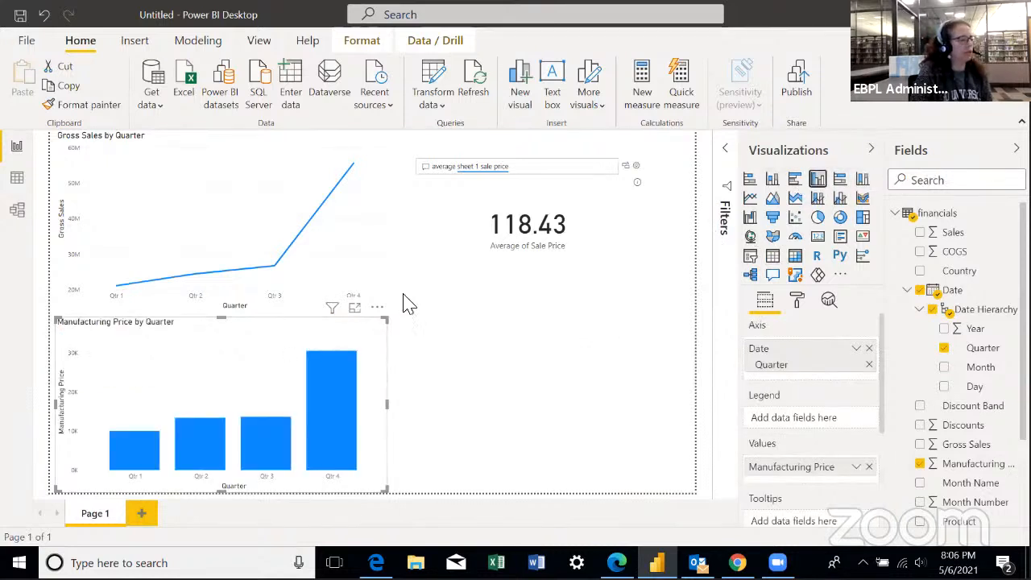
left_click_drag(629, 325, 672, 297)
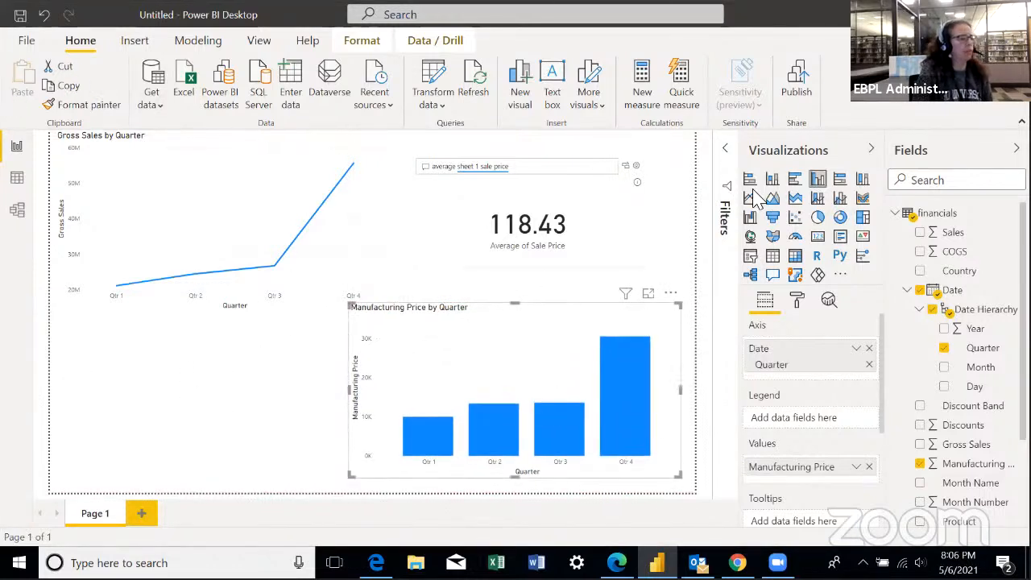
Save the report as a Power BI file named fin in the Downloads folder
left_click(21, 16)
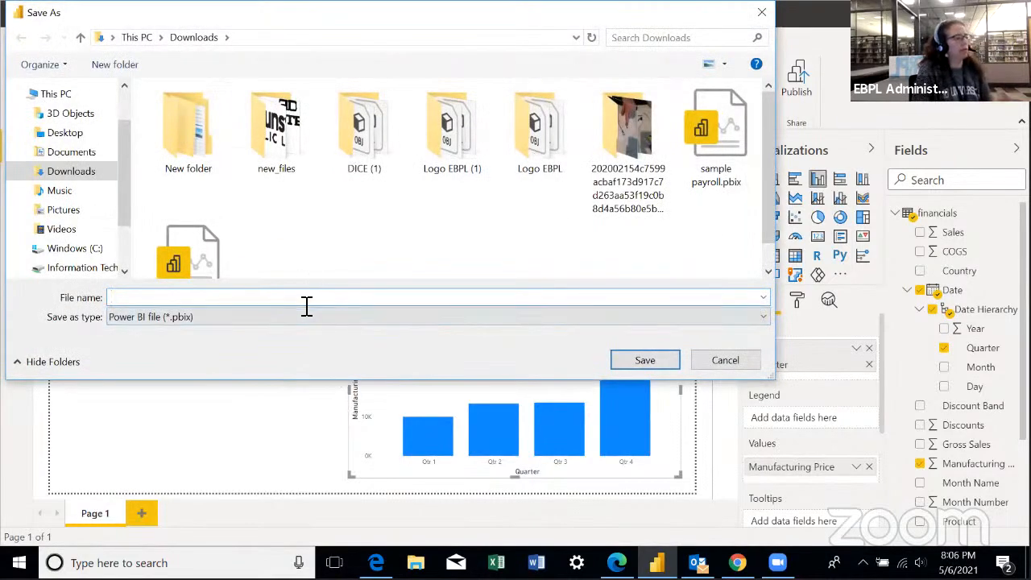
type("fin")
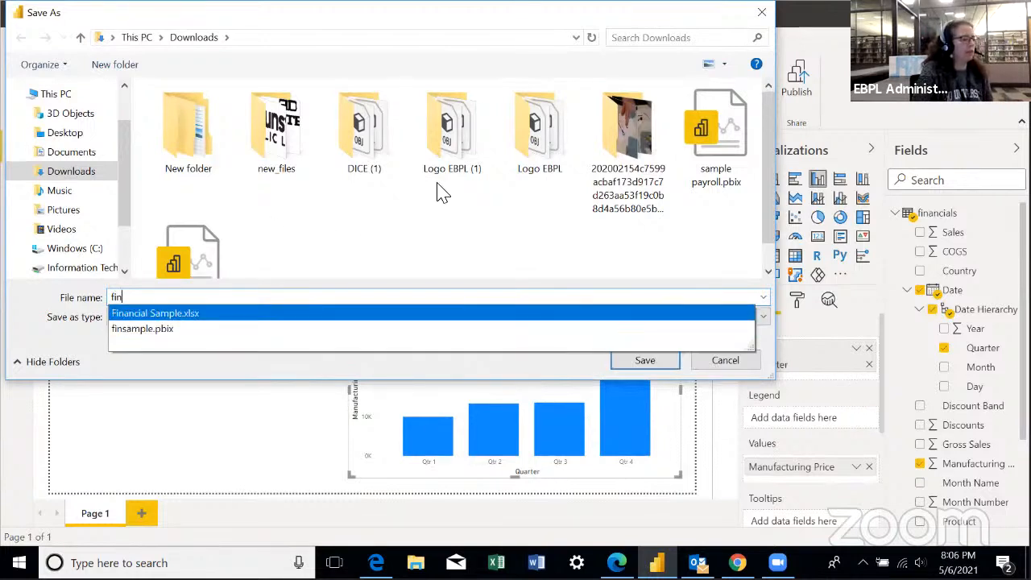
left_click(443, 217)
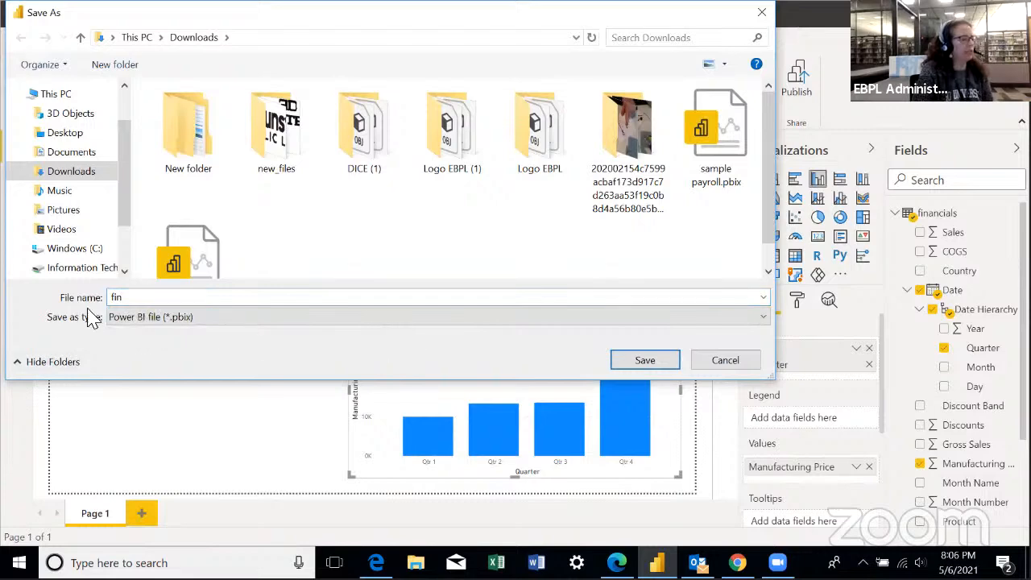
left_click(644, 361)
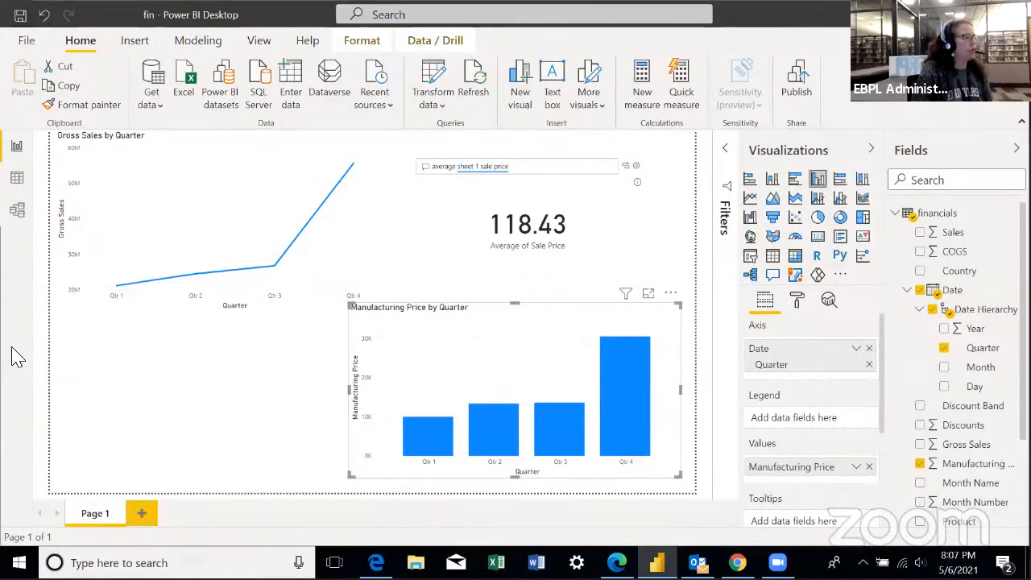
Export the report to PDF, view the resulting file and return to the Power BI report
left_click(25, 42)
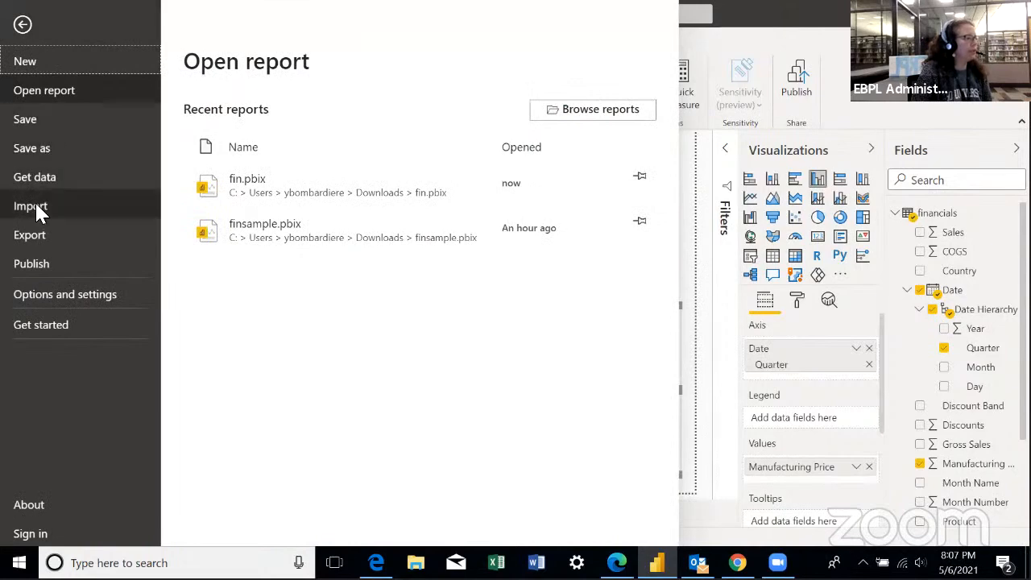
left_click(34, 231)
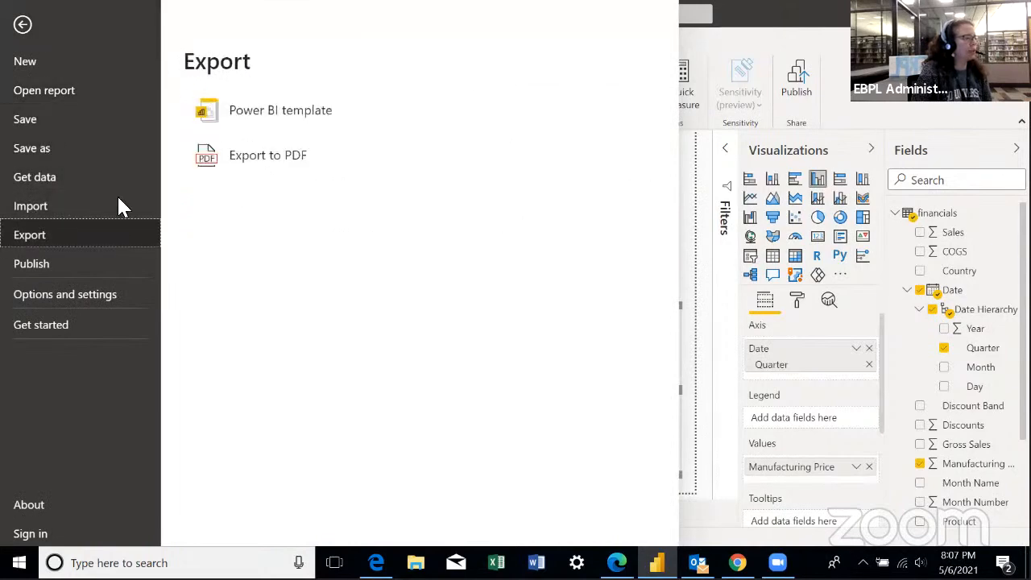
left_click(223, 164)
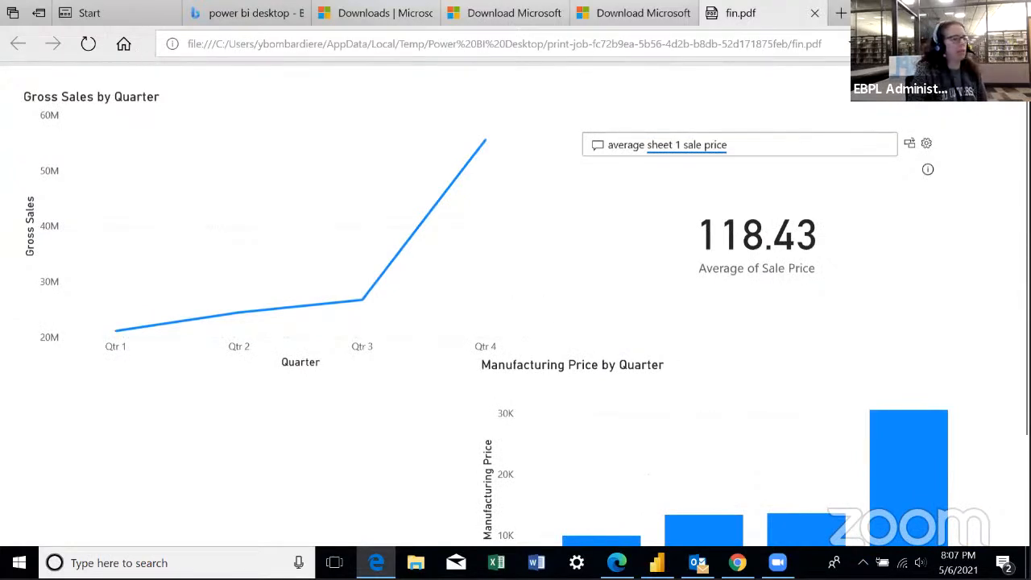
left_click(934, 13)
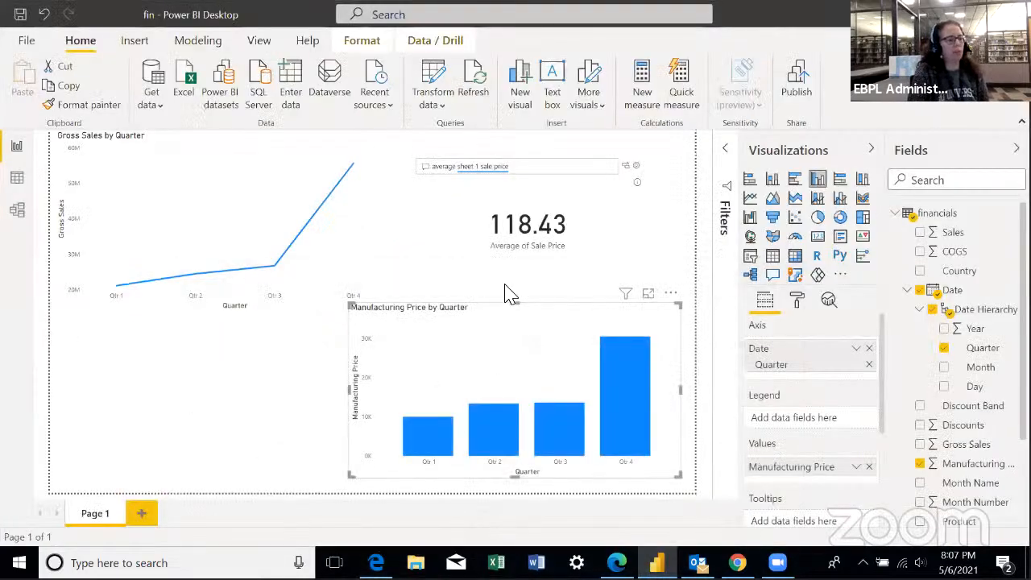